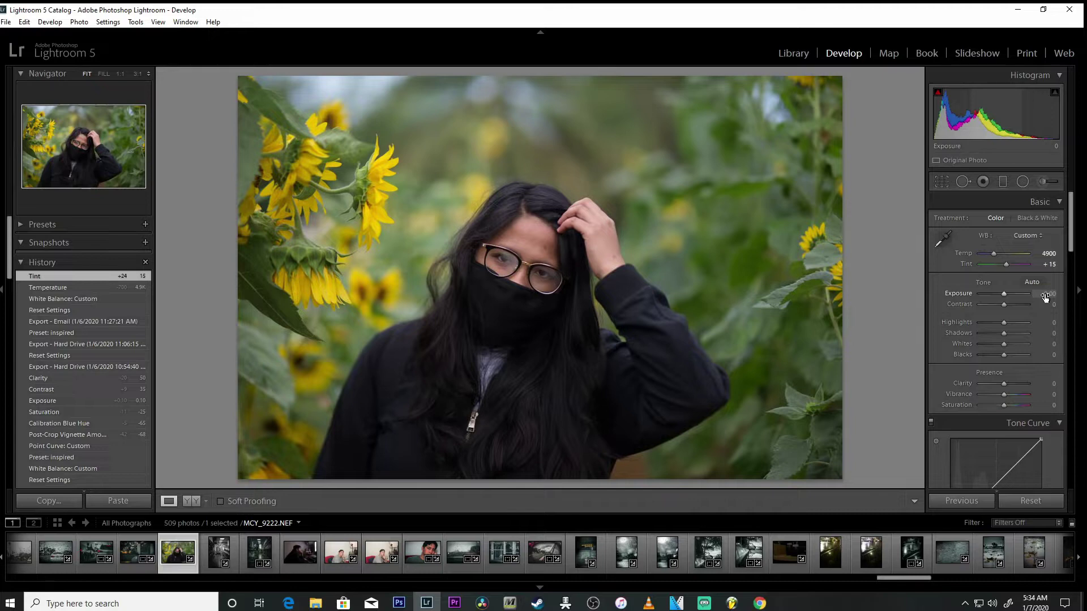
Set Contrast to +26, Highlights -61, Shadows +25, Whites -45, Blacks -15, Clarity +50, Vibrance +65 and Saturation -15 for the sunflower portrait
left_click_drag(1049, 305, 1029, 355)
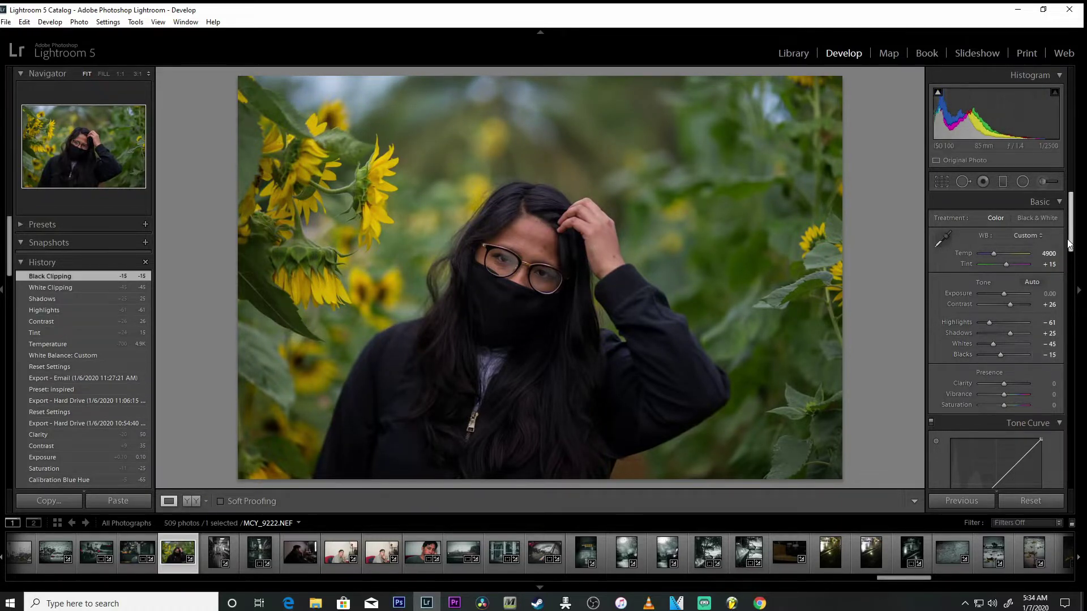
scroll(1019, 239, "down", 4)
mouse_move(1034, 300)
left_mouse_down()
mouse_move(1067, 308)
mouse_move(1033, 316)
mouse_move(1043, 316)
left_mouse_up()
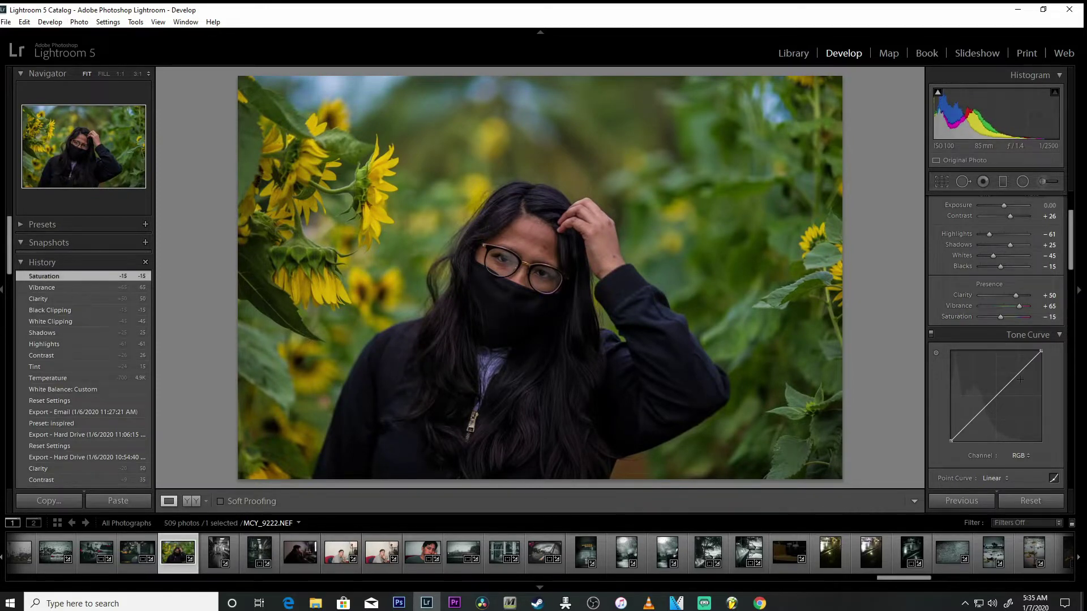
Show the tone curve's region controls and set Highlights to -11, Lights -5, Darks +35 and Shadows -11
left_click(1053, 478)
scroll(1054, 396, "down", 4)
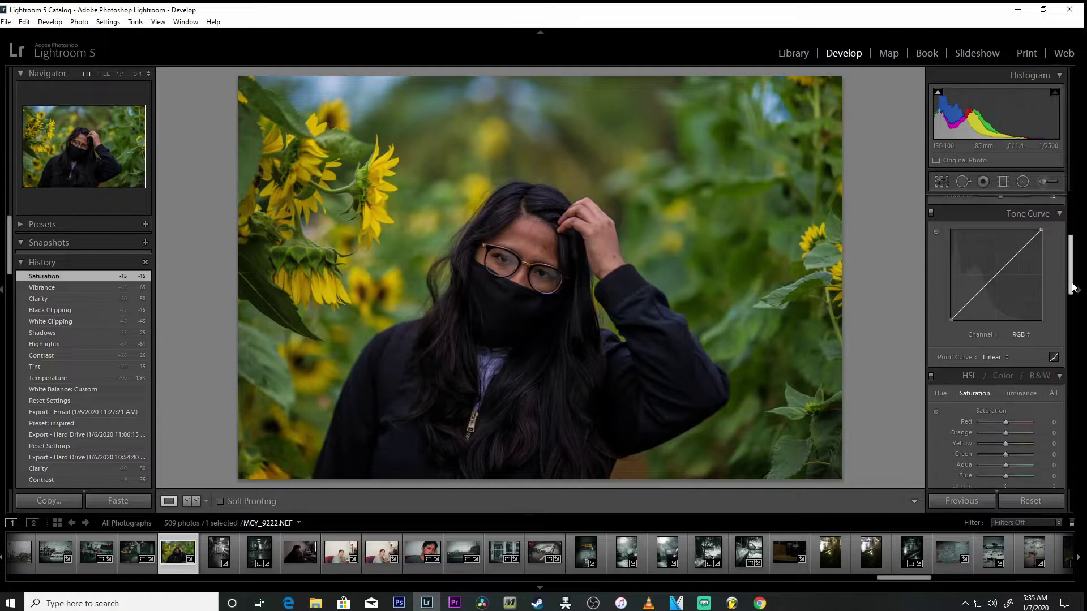
mouse_move(1053, 345)
left_mouse_down()
mouse_move(1040, 345)
mouse_move(1052, 372)
mouse_move(1044, 385)
left_mouse_up()
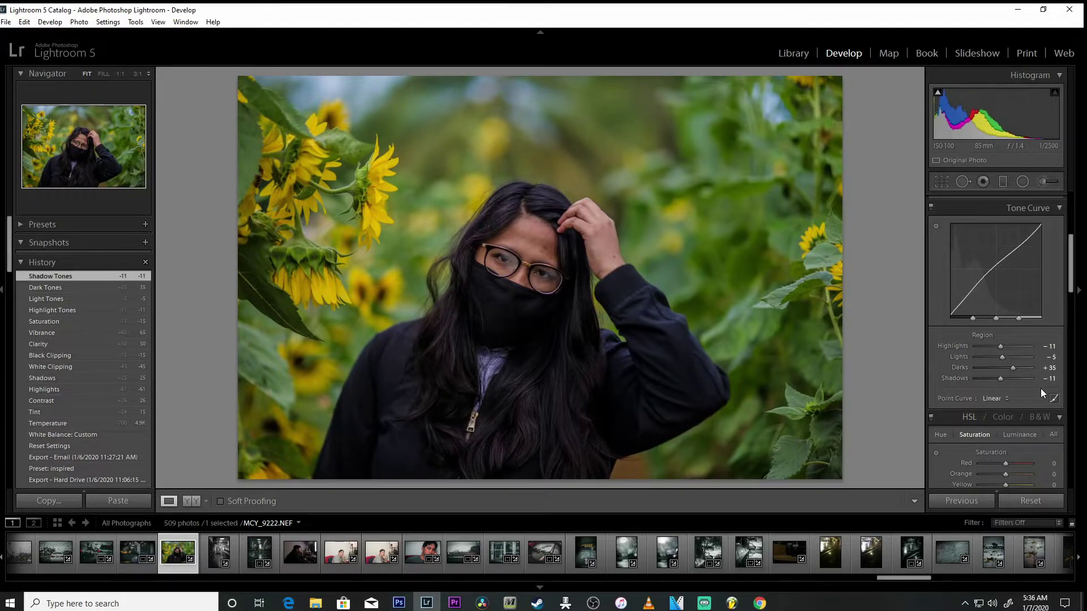
Set the HSL saturation of Orange to -21 and of Yellow, Green, Aqua, Blue, Purple and Magenta to -100
scroll(1056, 362, "down", 3)
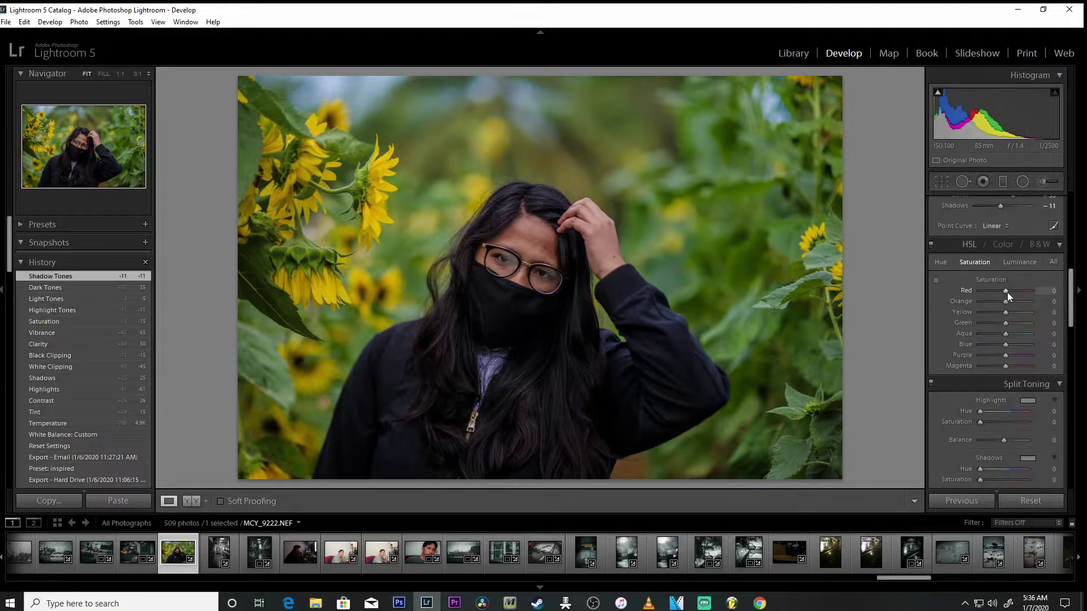
left_click_drag(1005, 301, 1002, 301)
left_click_drag(1043, 301, 991, 366)
Tint the split-toning shadows with hue 197 and saturation 14, and set sharpening to amount 35 with detail 20
left_click_drag(1070, 303, 1070, 329)
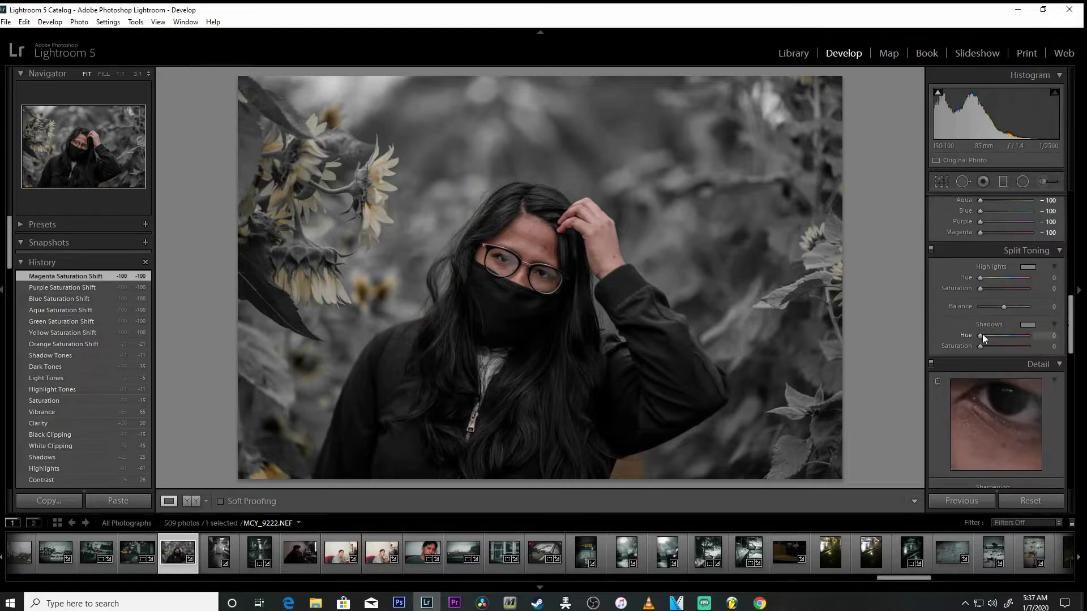
mouse_move(983, 335)
left_mouse_down()
mouse_move(1007, 339)
mouse_move(986, 344)
left_mouse_up()
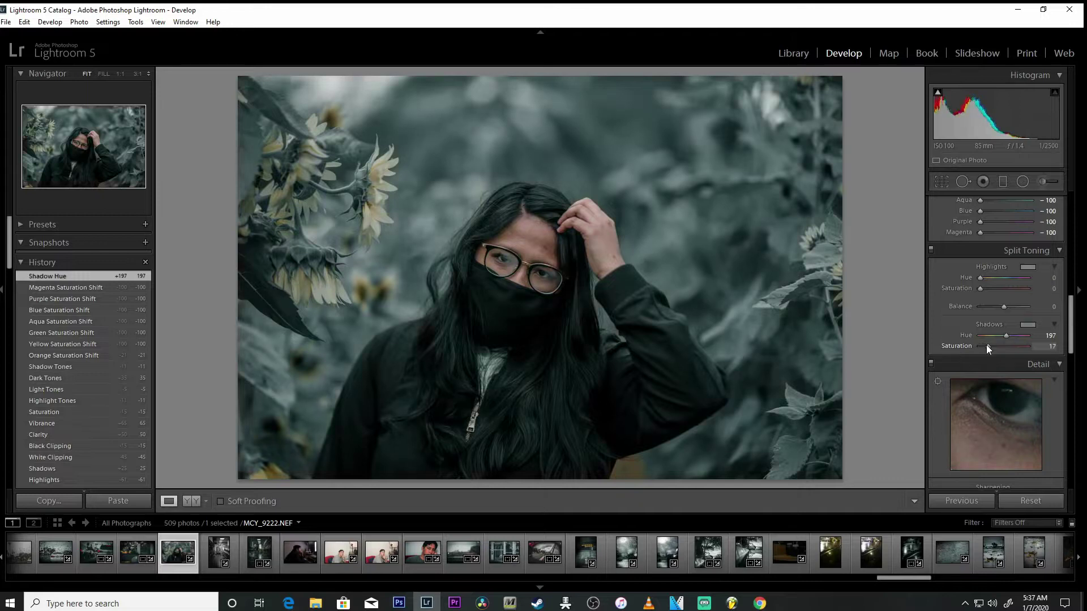
left_click_drag(1069, 316, 1067, 363)
left_click_drag(1049, 259, 1046, 299)
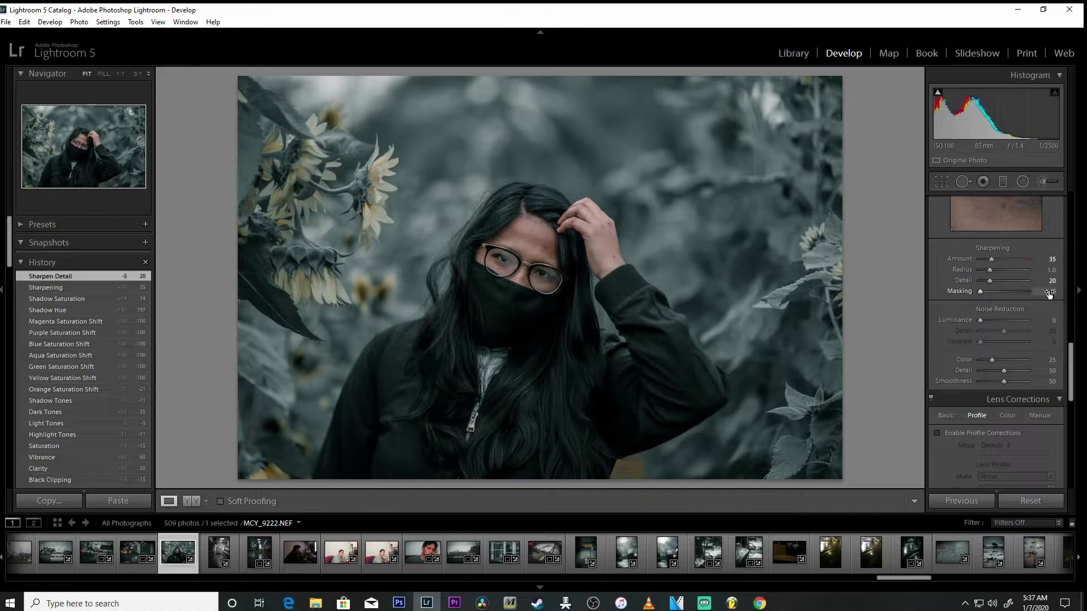
Enable the lens profile corrections and set the profile's vignetting amount to 25
left_click_drag(1070, 371, 1071, 407)
left_click(937, 250)
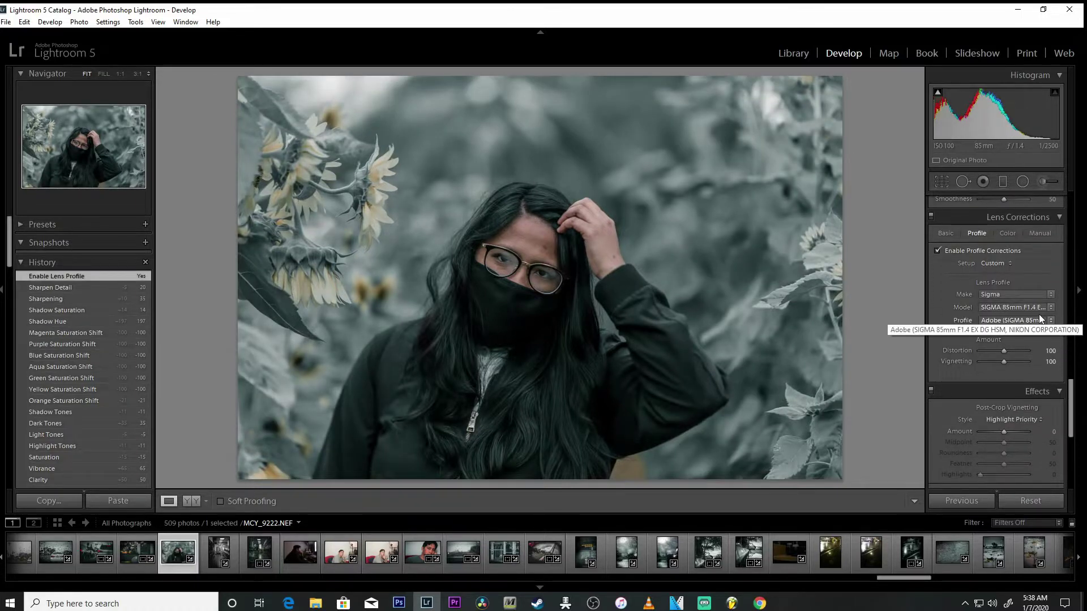
left_click_drag(1051, 364, 986, 361)
Add a post-crop vignette with Amount -26, Midpoint 35, Roundness -2 and Feather 67
left_click_drag(1071, 391, 1072, 408)
mouse_move(1053, 343)
left_mouse_down()
mouse_move(1040, 344)
mouse_move(1043, 356)
left_mouse_up()
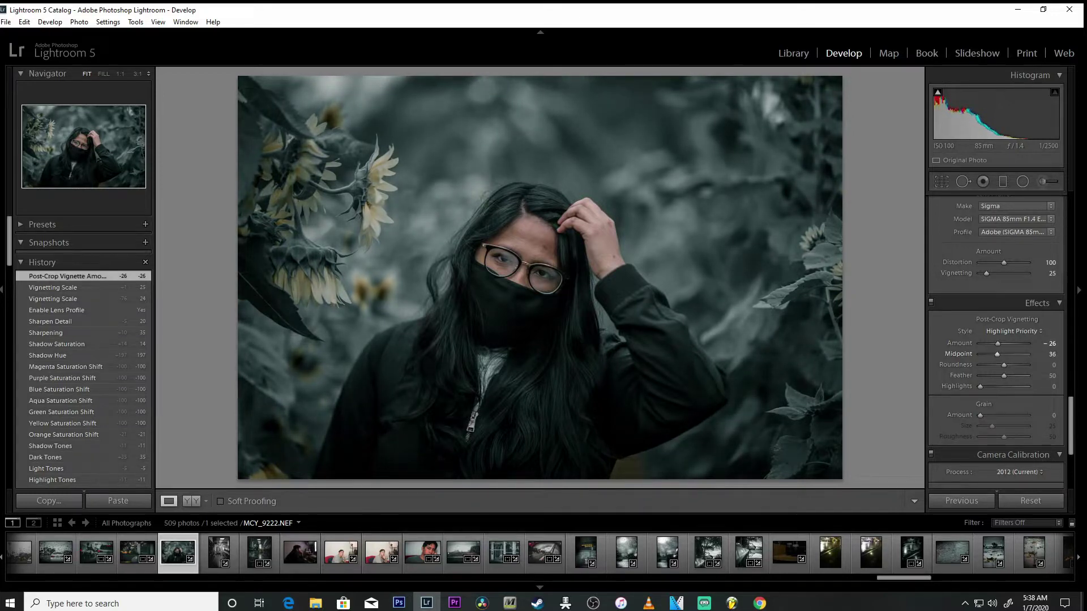
left_click_drag(1043, 357, 1043, 378)
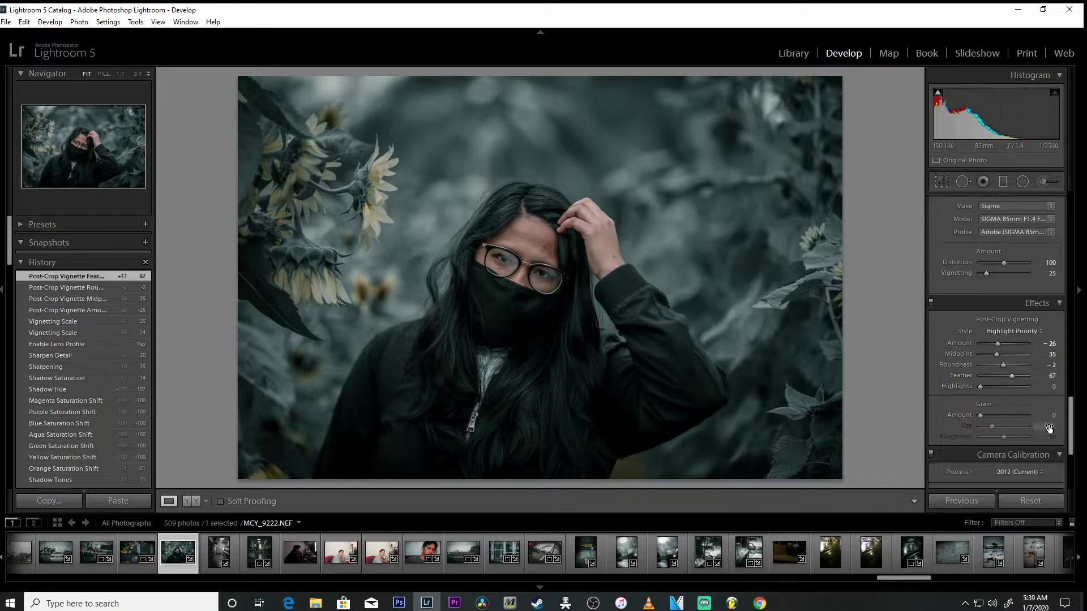
In the camera calibration, set the red primary hue to +5, the blue primary hue to -65 and the blue primary saturation to +75
left_click(1077, 424)
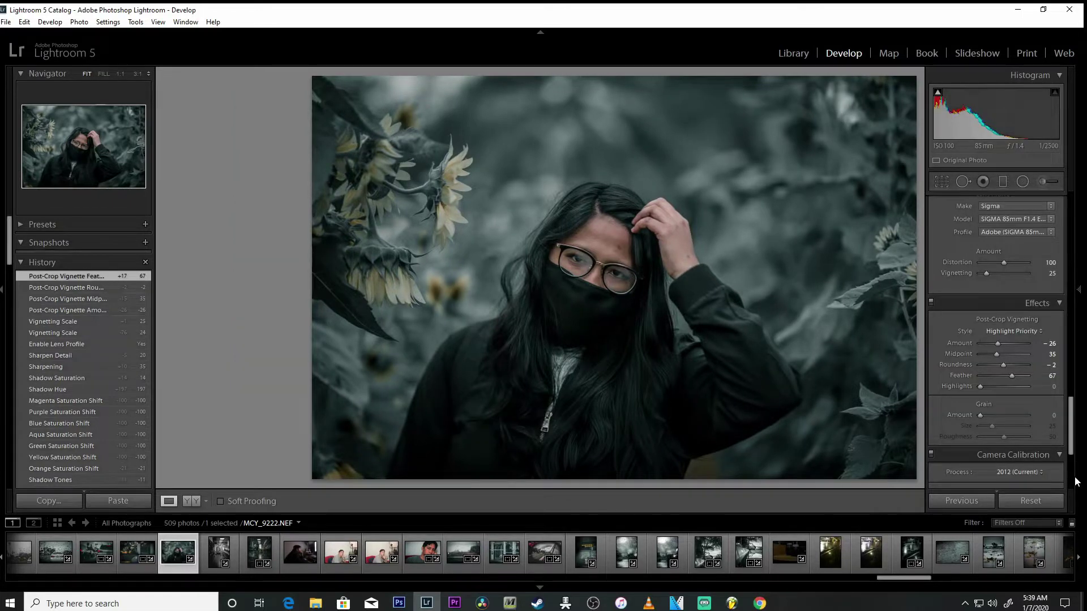
scroll(1072, 475, "down", 3)
scroll(1073, 474, "down", 1)
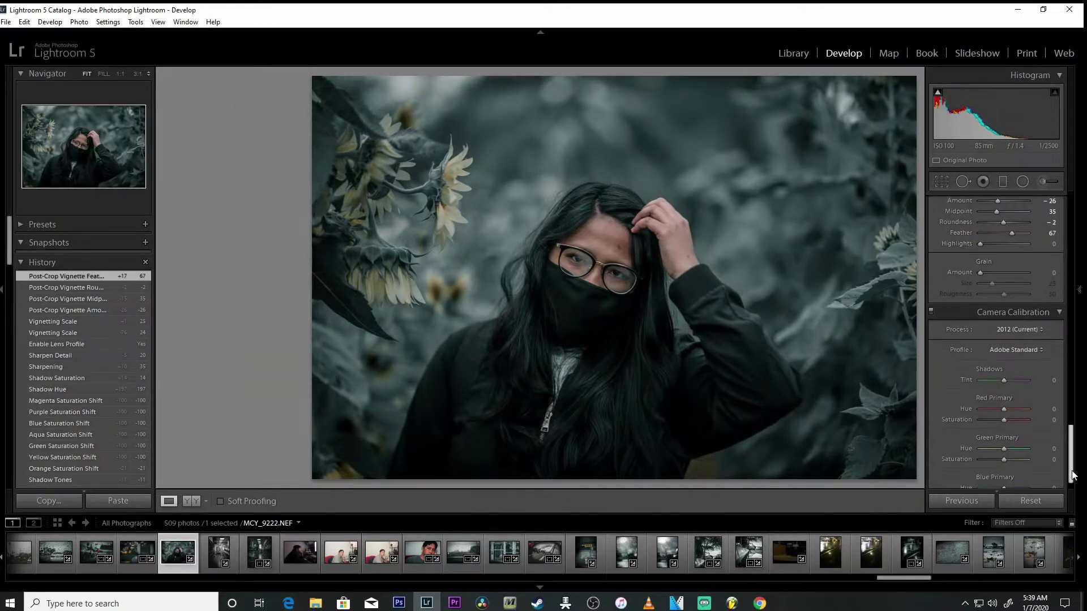
left_click_drag(1073, 475, 1074, 466)
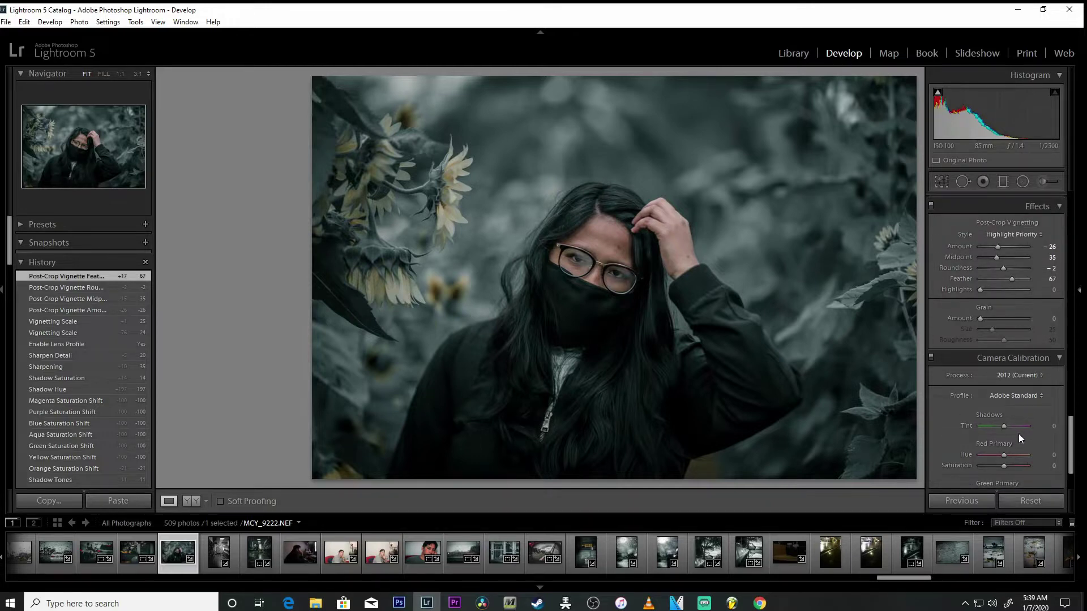
scroll(1070, 447, "down", 2)
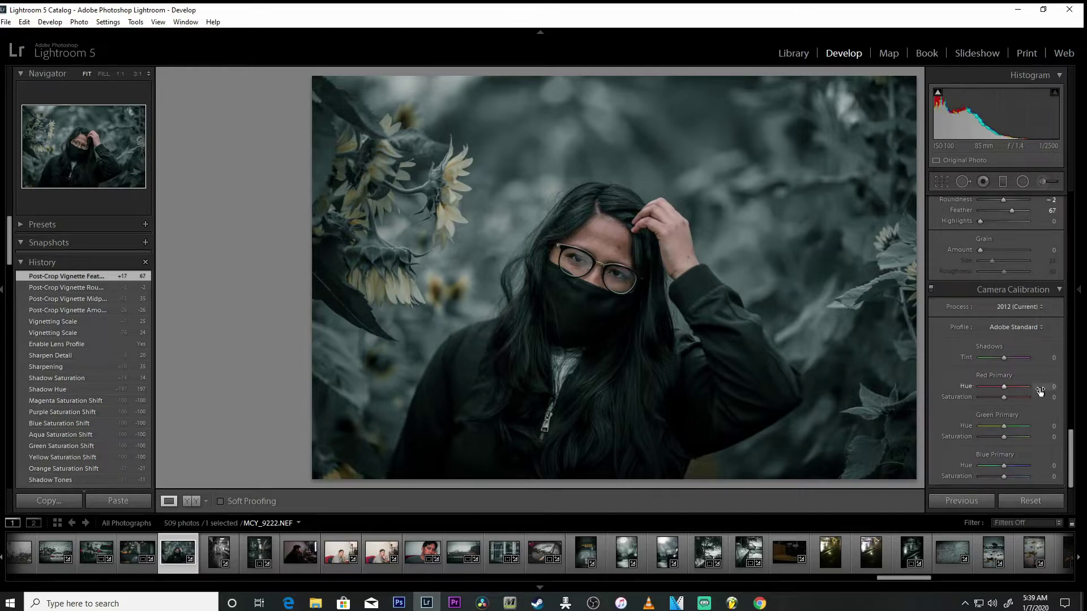
left_click_drag(1039, 391, 1044, 391)
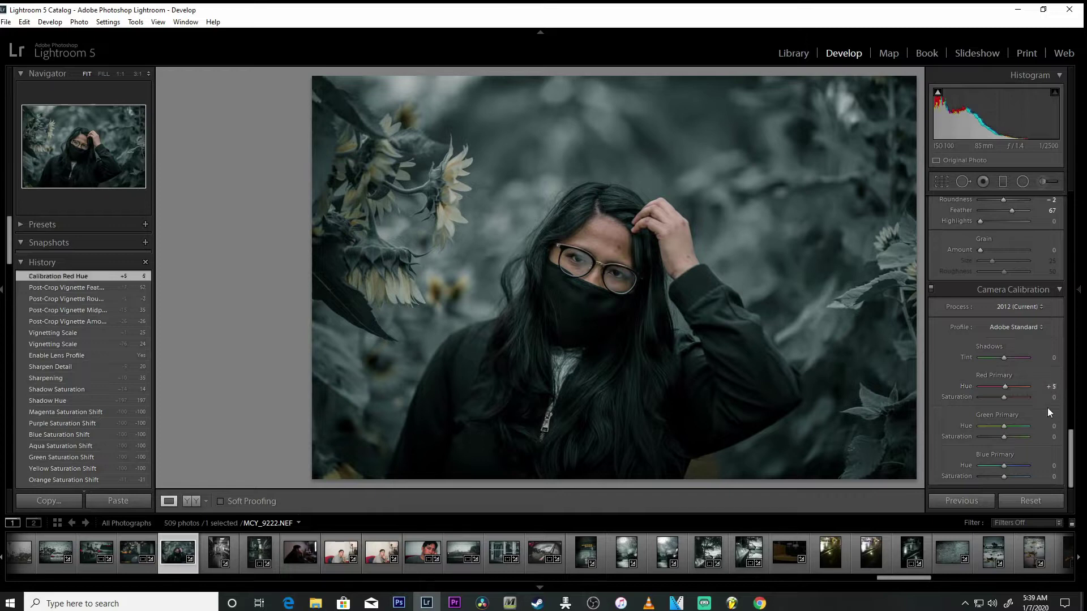
left_click_drag(1053, 465, 1028, 465)
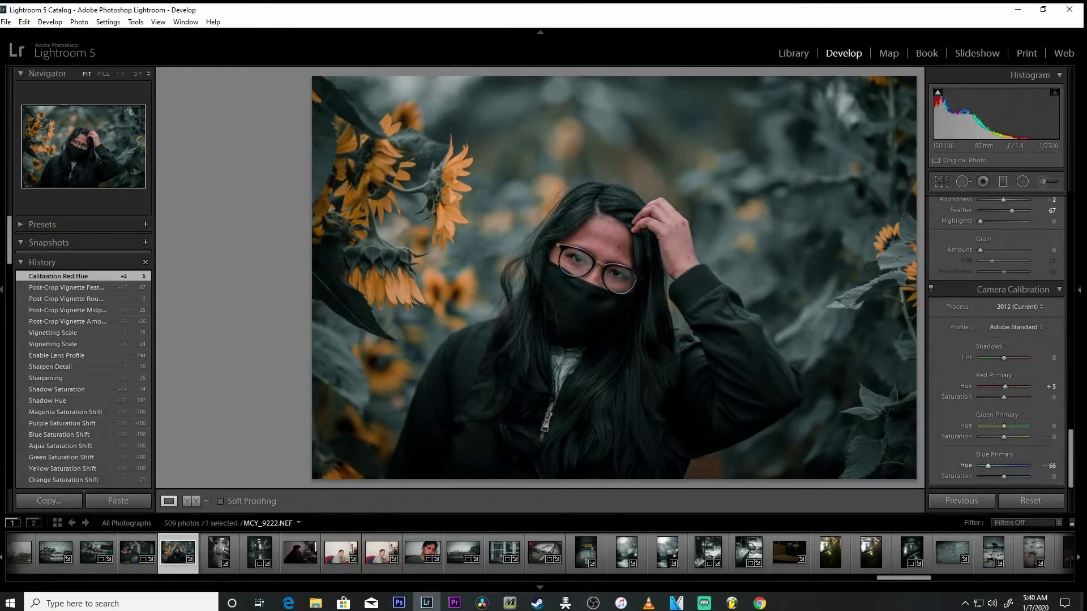
left_click_drag(1031, 465, 1072, 205)
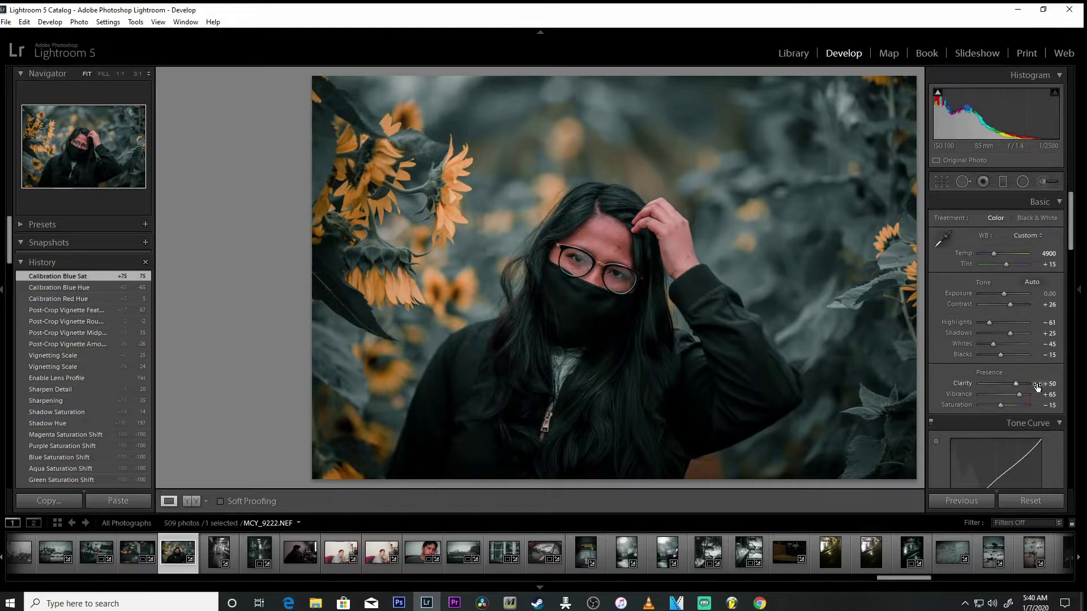
Shape the RGB point curve into an S with midtone, highlight and shadow points, and lower its white endpoint slightly
scroll(1041, 380, "down", 5)
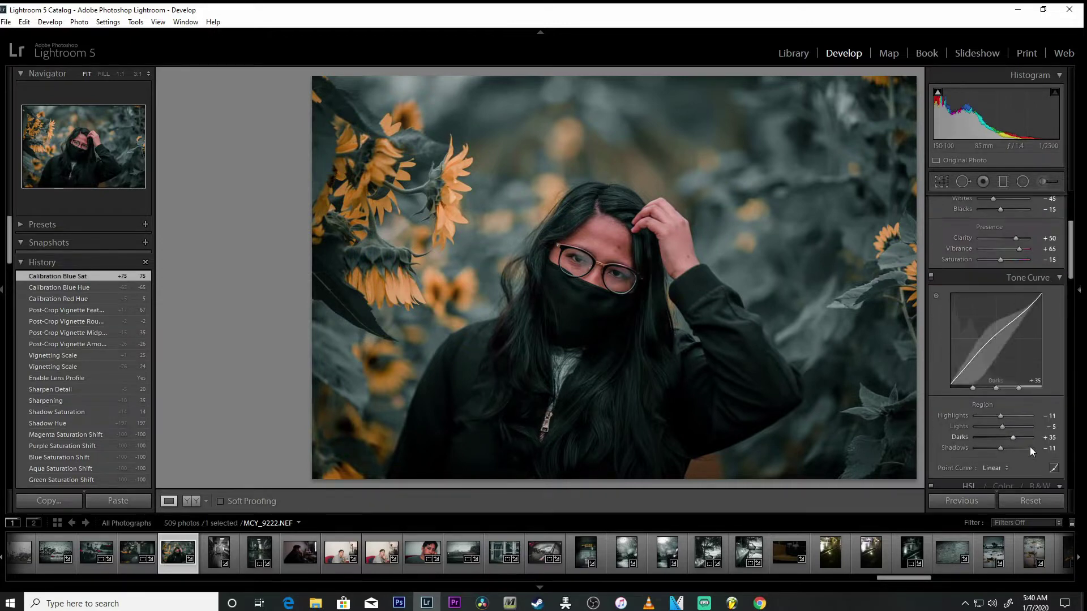
left_click(996, 342)
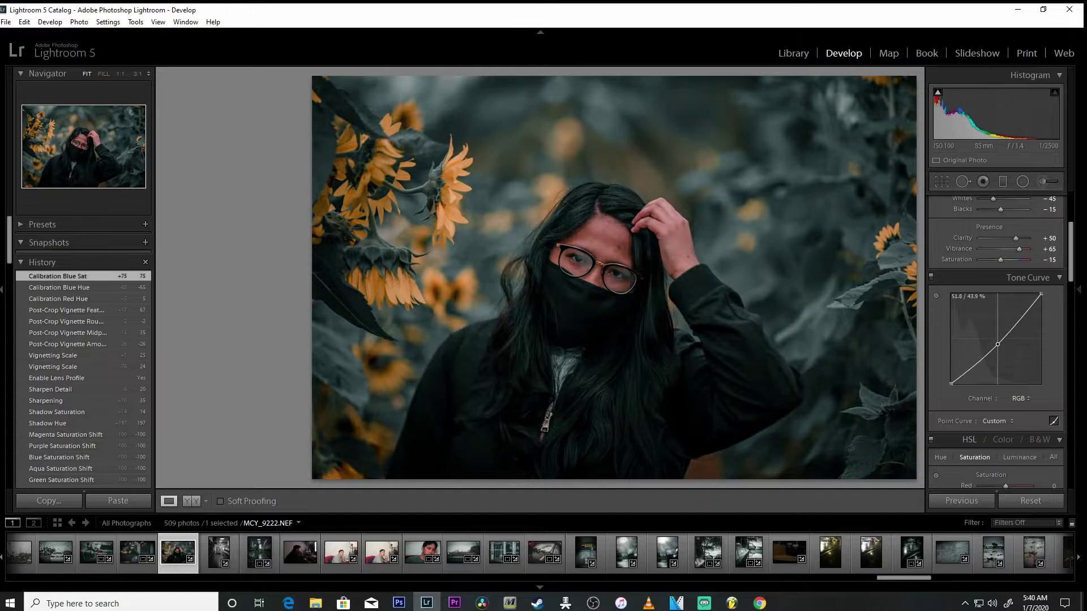
left_click_drag(1022, 325, 1041, 300)
left_click(974, 369)
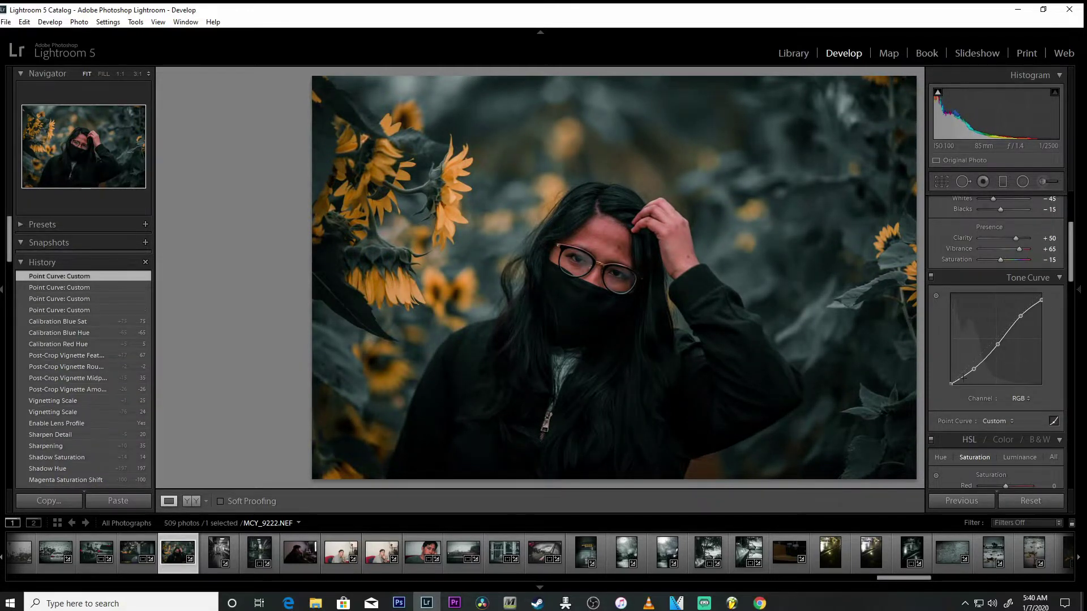
Lift the black endpoint of the RGB point curve for a faded look and refine the shadow point to about 30 / 20 %
left_click_drag(950, 383, 976, 367)
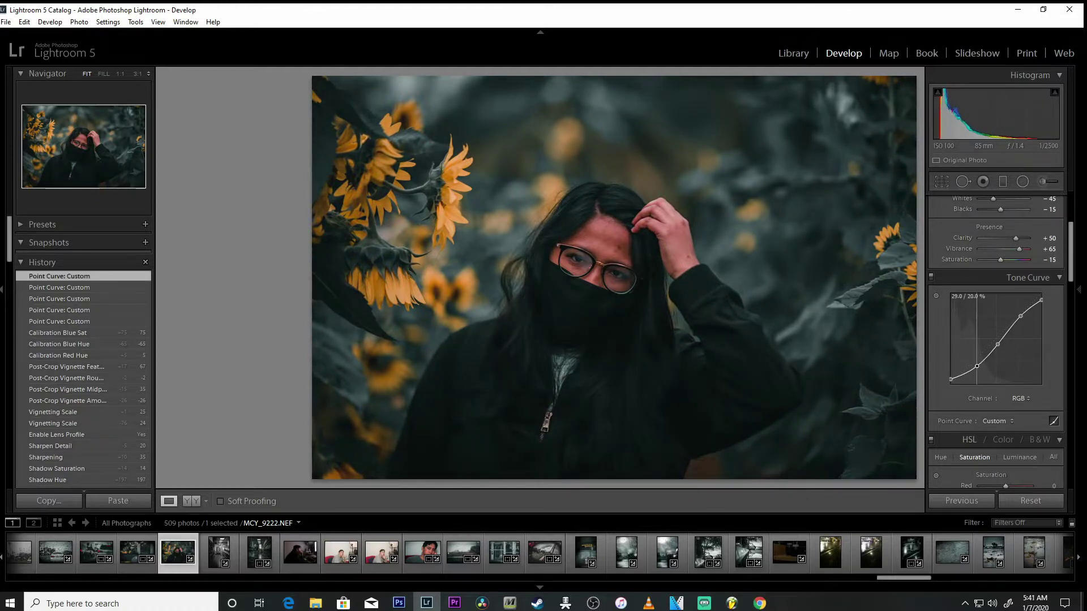
left_click_drag(997, 344, 977, 366)
left_click(955, 378)
right_click(954, 378)
left_click(962, 383)
left_click_drag(951, 378, 951, 378)
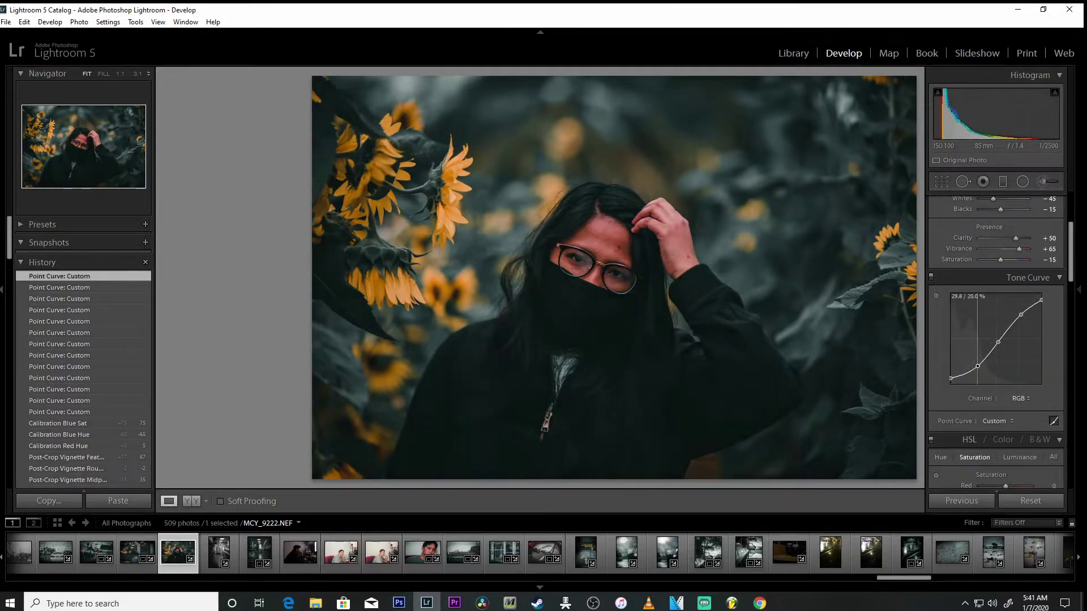
Reduce the skin tones' HSL saturation to -5 for Red and -36 for Orange
scroll(1076, 274, "down", 5)
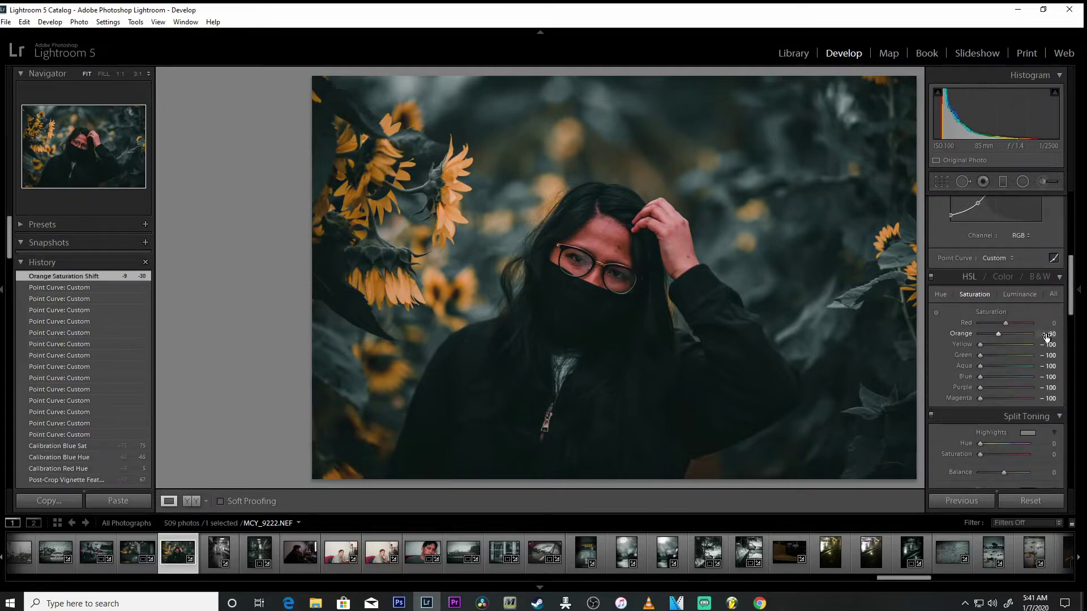
left_click(935, 311)
left_click(1079, 290)
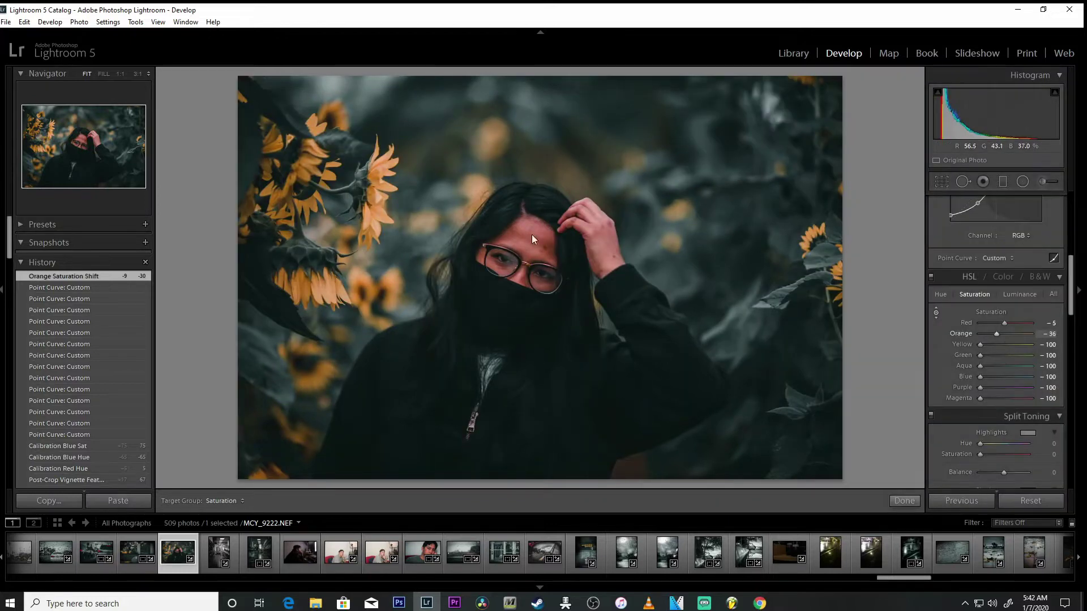
left_click_drag(775, 305, 775, 295)
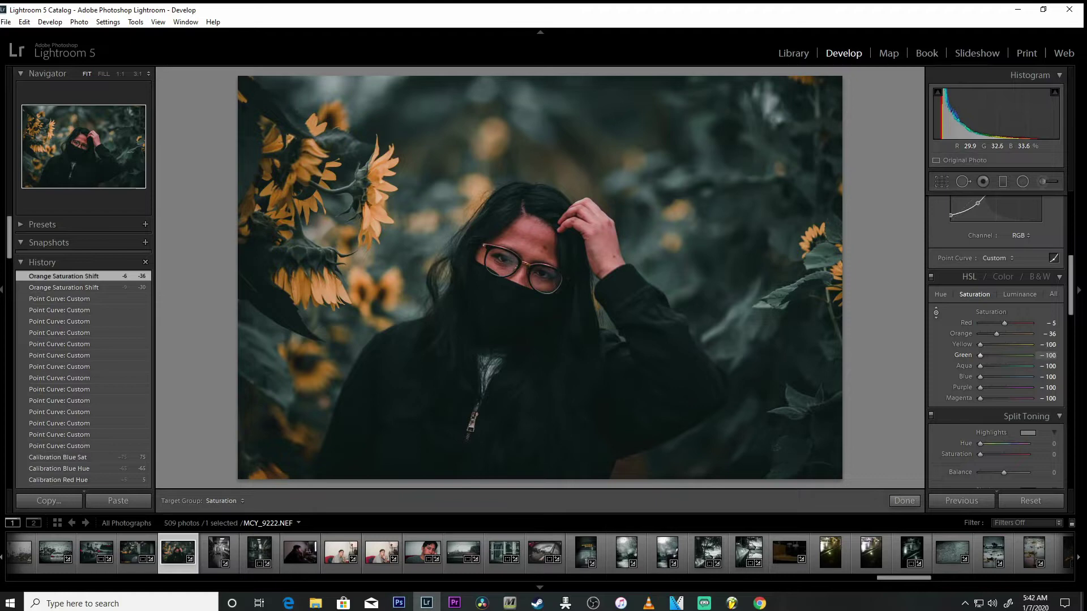
left_click(935, 312)
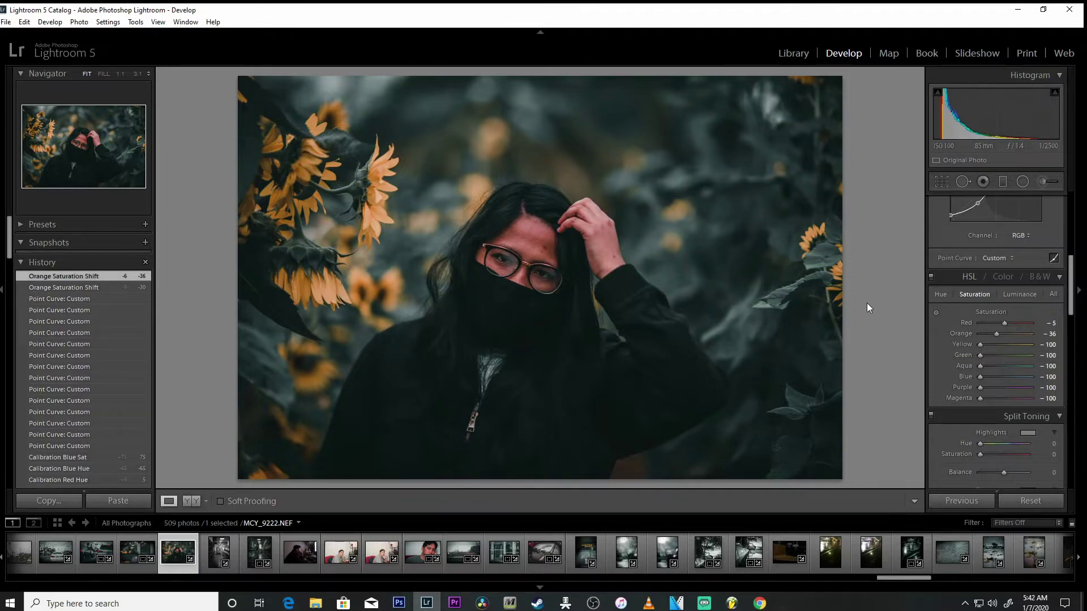
Strengthen the post-crop vignette by setting its Amount to -43
left_click_drag(1070, 309, 1072, 408)
left_click_drag(1049, 361, 1040, 361)
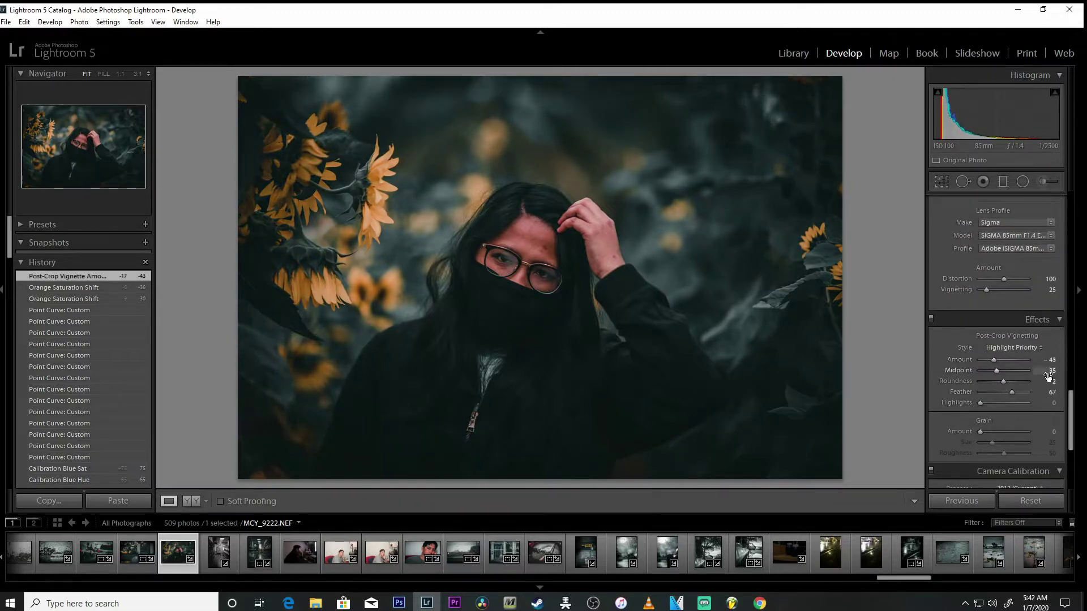
Add a large radial filter centred on the woman's face, with an inverted mask and Exposure 0.46
scroll(1058, 225, "up", 10)
left_click(1022, 181)
left_click_drag(346, 119, 575, 315)
left_click_drag(1054, 269, 1016, 269)
left_click_drag(346, 117, 548, 287)
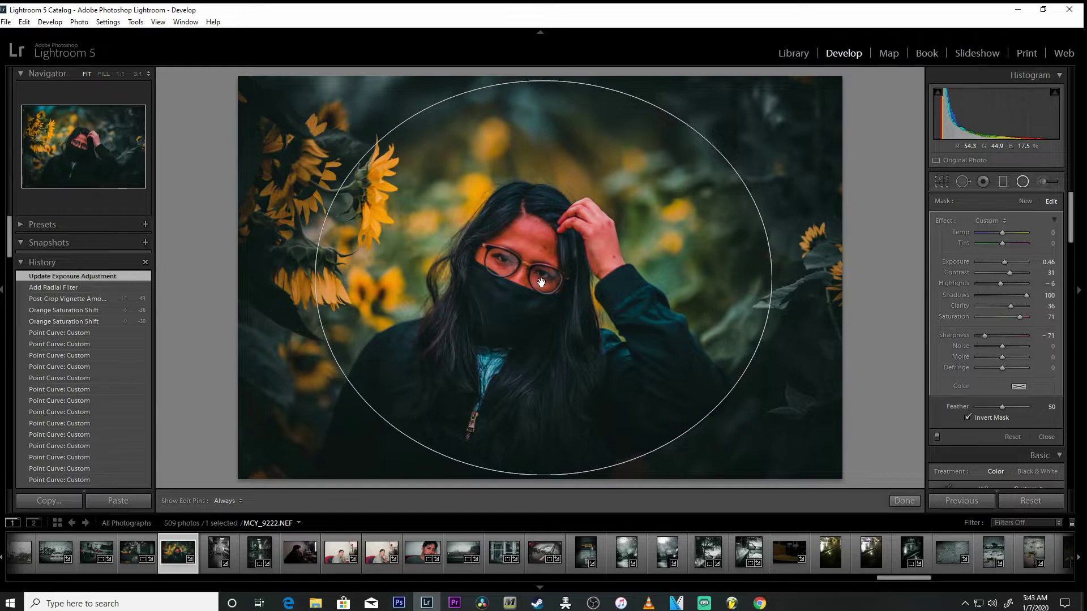
Set the radial filter's Saturation to -10, Clarity 25, Shadows 42, Highlights 20 and Contrast 45
left_click_drag(1050, 316, 1013, 317)
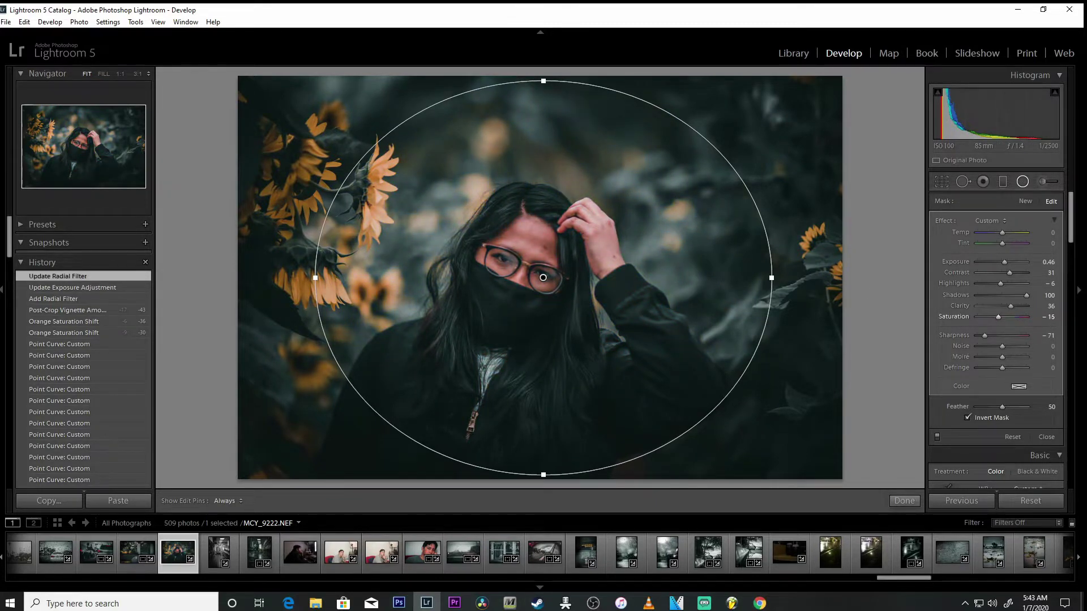
left_click_drag(1048, 317, 1056, 272)
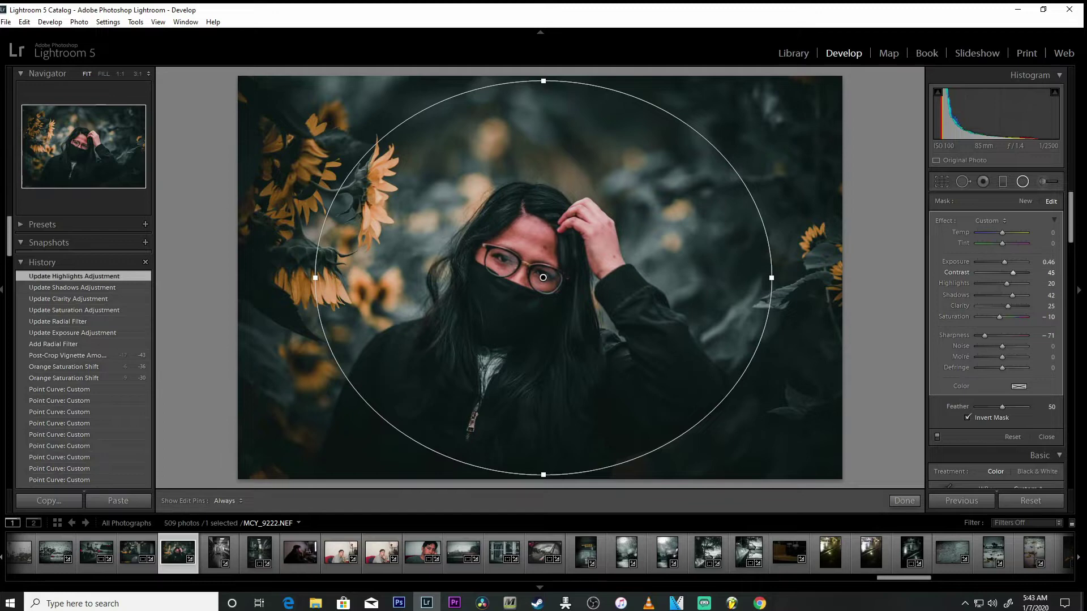
Narrow the radial filter's ellipse slightly, fine-tune its exposure and finish editing the filter
mouse_move(770, 277)
left_mouse_down()
mouse_move(758, 276)
mouse_move(765, 291)
mouse_move(770, 275)
left_mouse_up()
left_click_drag(1048, 262, 1052, 262)
left_click_drag(1006, 262, 1005, 262)
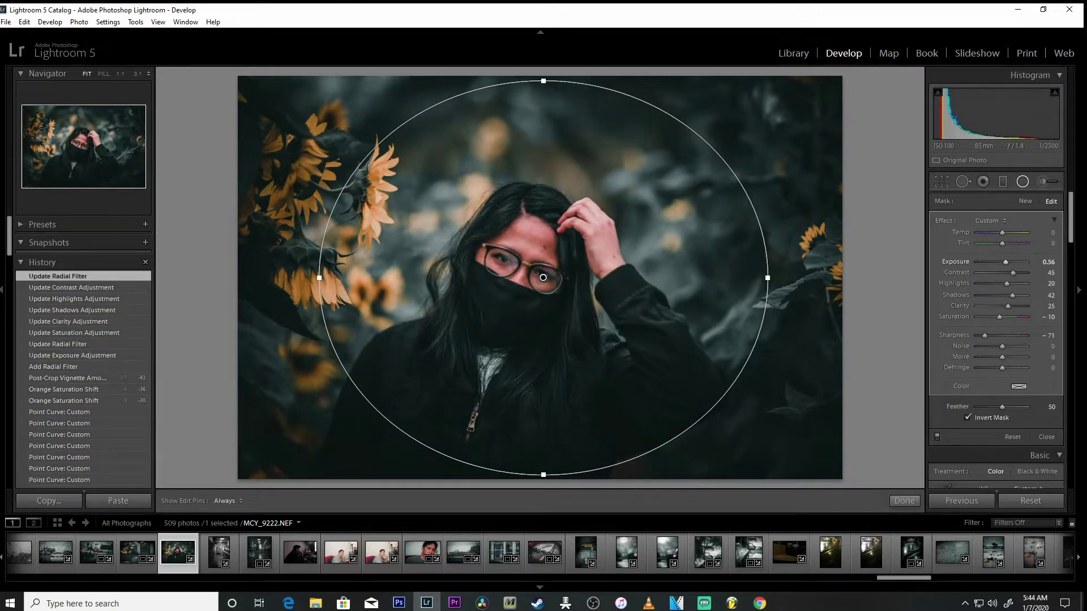
left_click(1048, 262)
type("3")
left_click(906, 502)
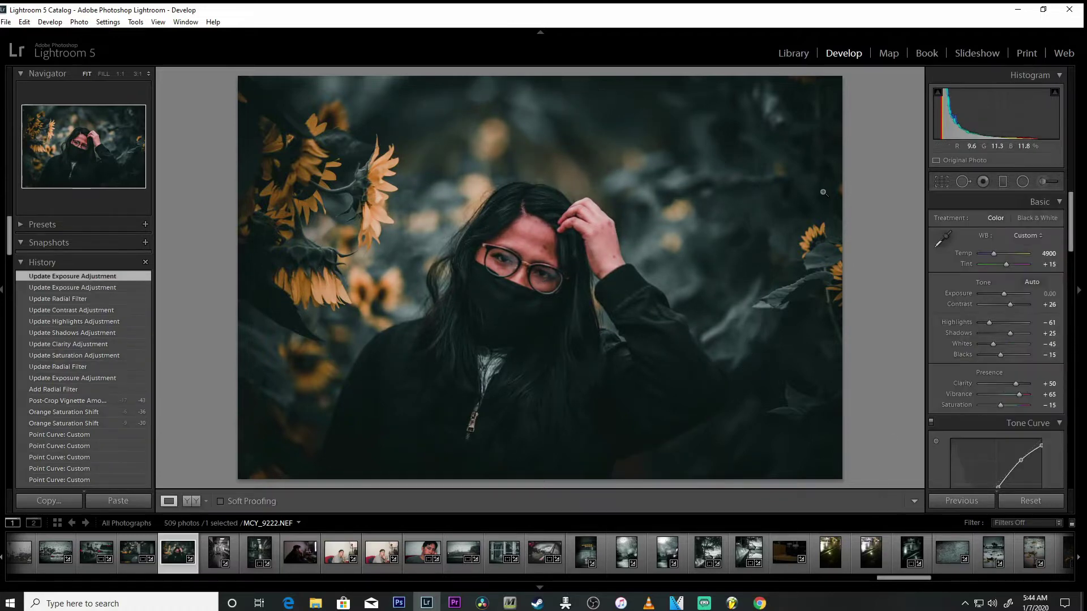
Inspect the face around the glasses at 1:1 magnification and return to the full photo
left_click_drag(494, 289, 596, 252)
left_click(554, 267)
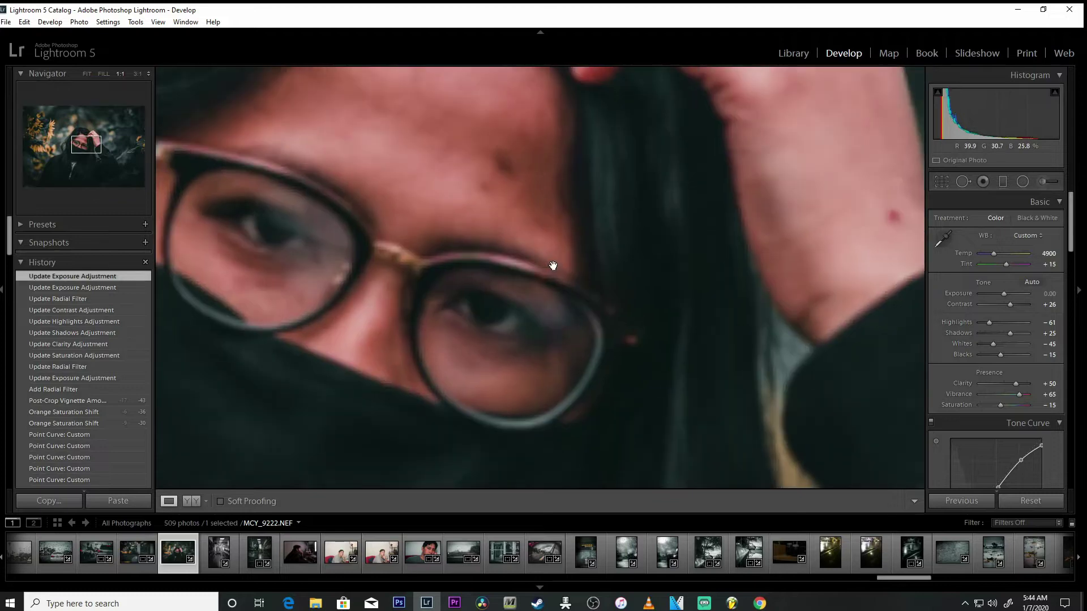
left_click_drag(395, 285, 523, 292)
left_click(523, 292)
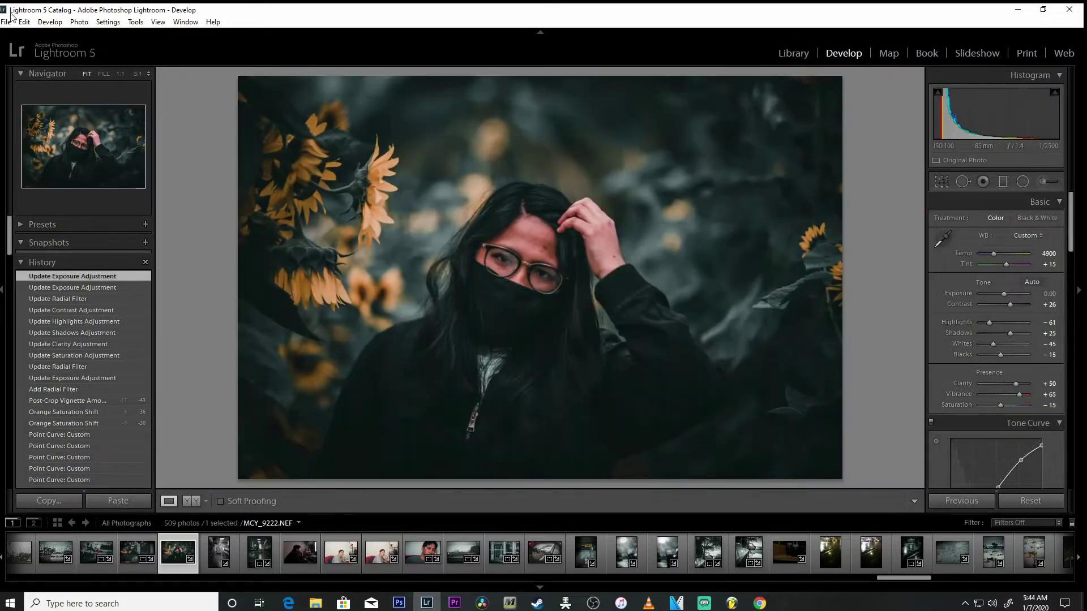
Reopen the radial filter, set its Sharpness to about 54, finish editing and check the face up close
left_click(24, 22)
left_click(34, 35)
left_click(1021, 182)
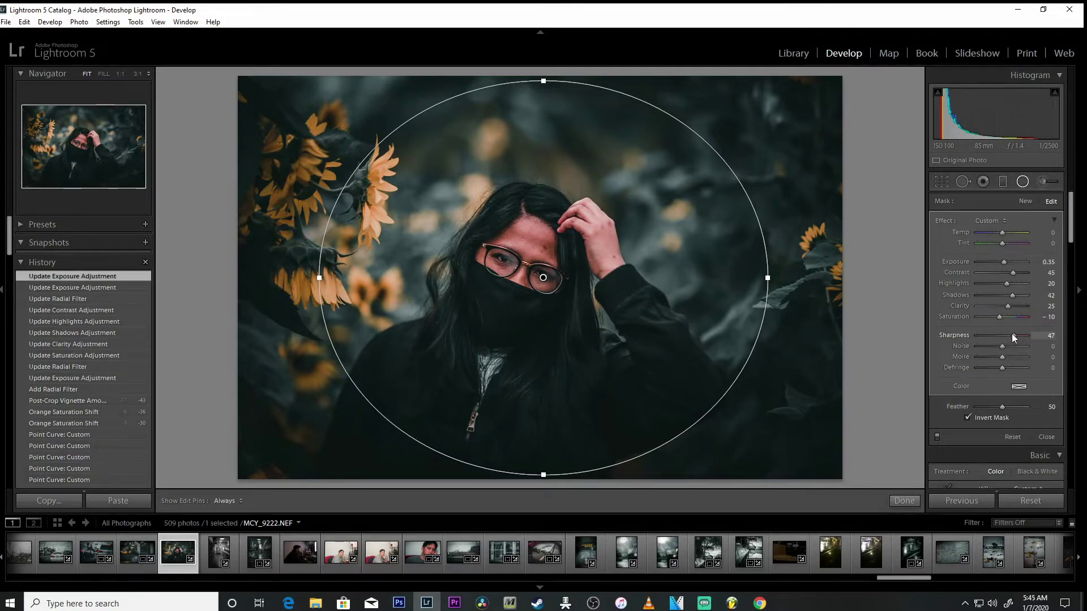
left_click_drag(1014, 338, 1015, 337)
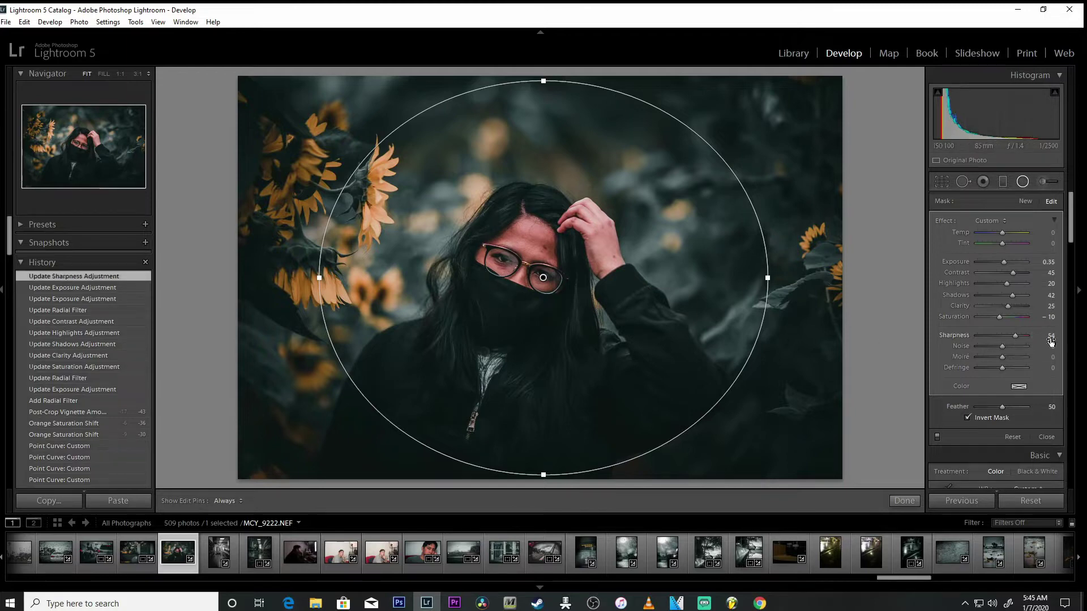
left_click(904, 500)
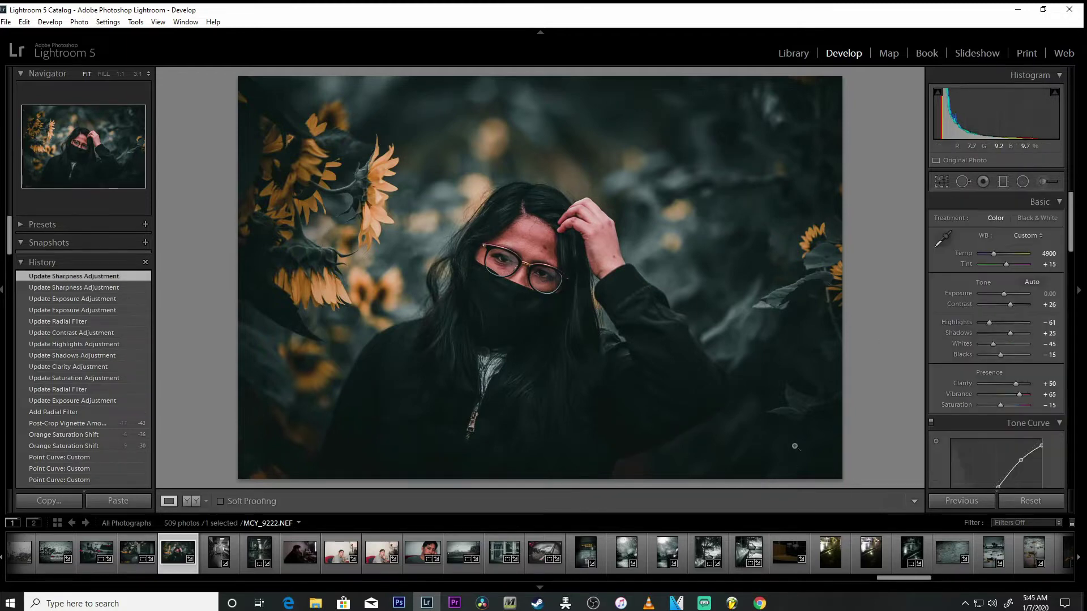
left_click(498, 273)
left_click(818, 344)
Set the photo's Contrast to 52, Highlights to -62, Shadows to 51, Clarity to 35 and Saturation to -20 in the basic adjustments
left_click_drag(1070, 244, 1070, 246)
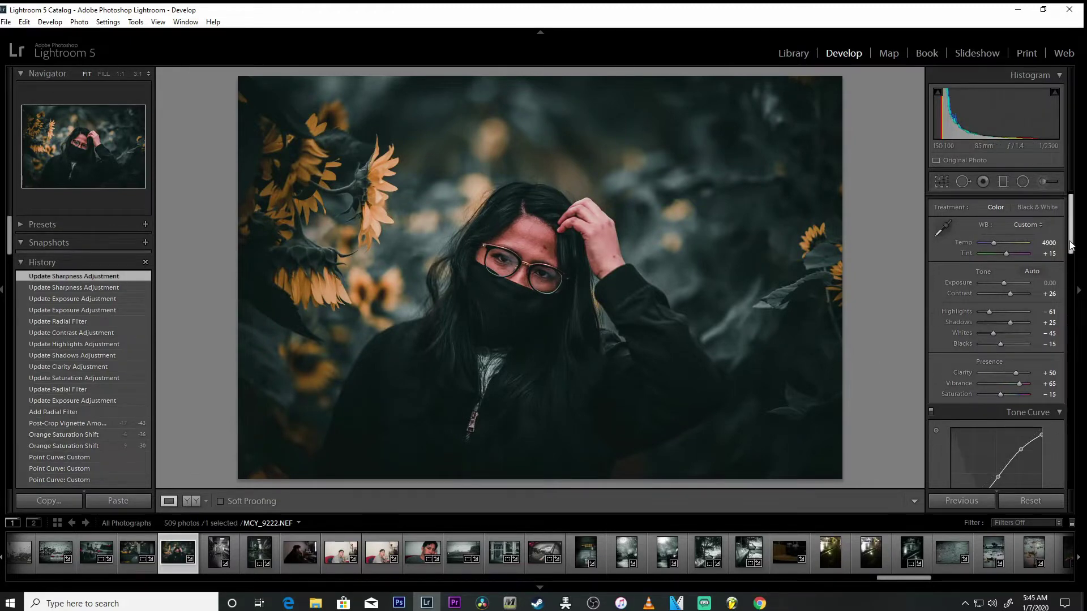
left_click_drag(1047, 294, 1062, 325)
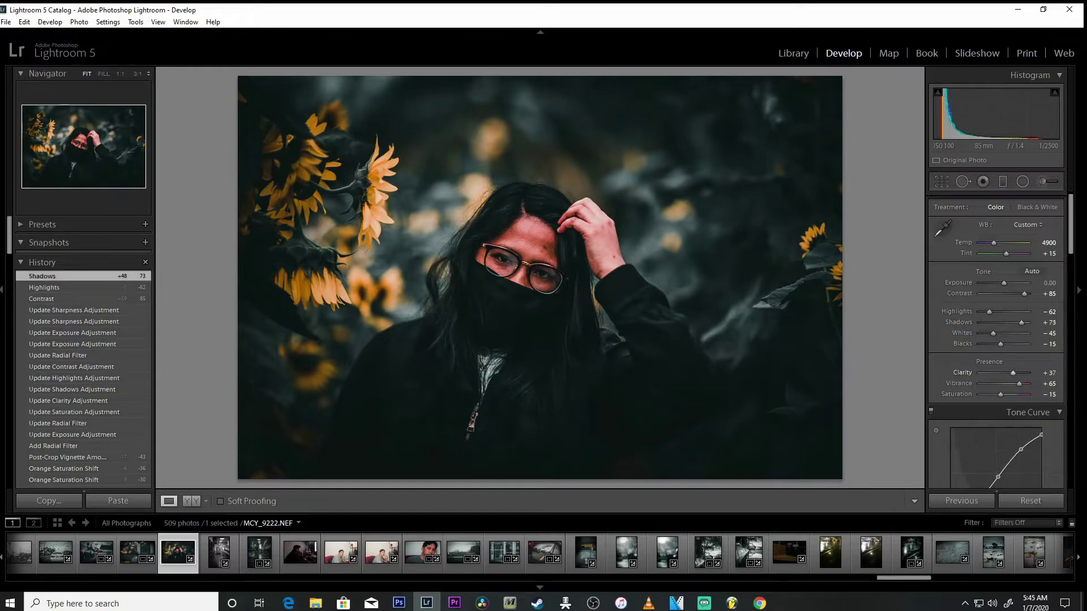
left_click_drag(1023, 293, 1016, 294)
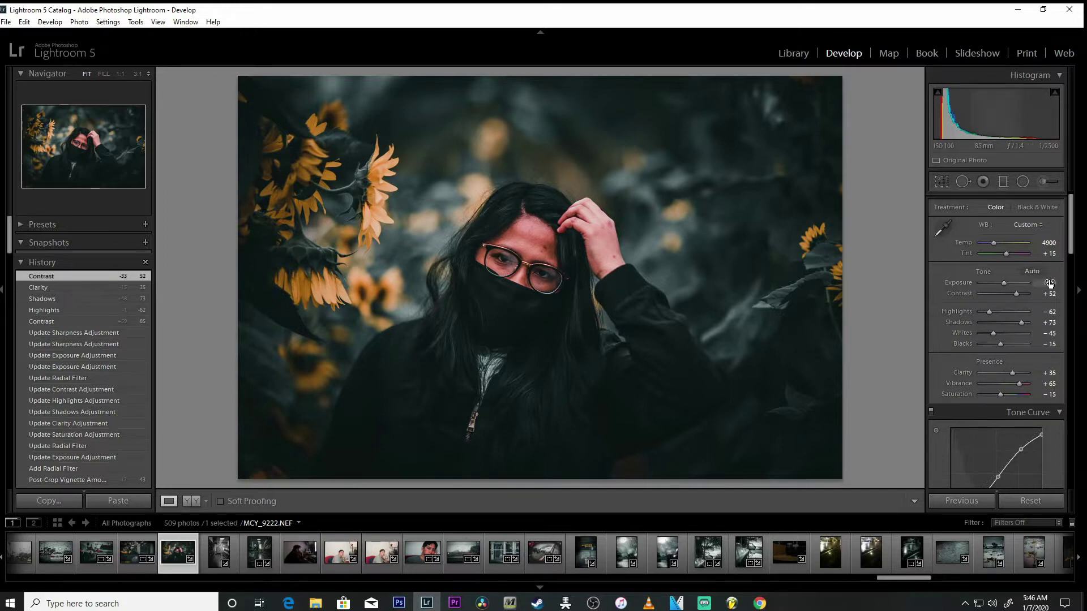
left_click_drag(1048, 322, 1041, 322)
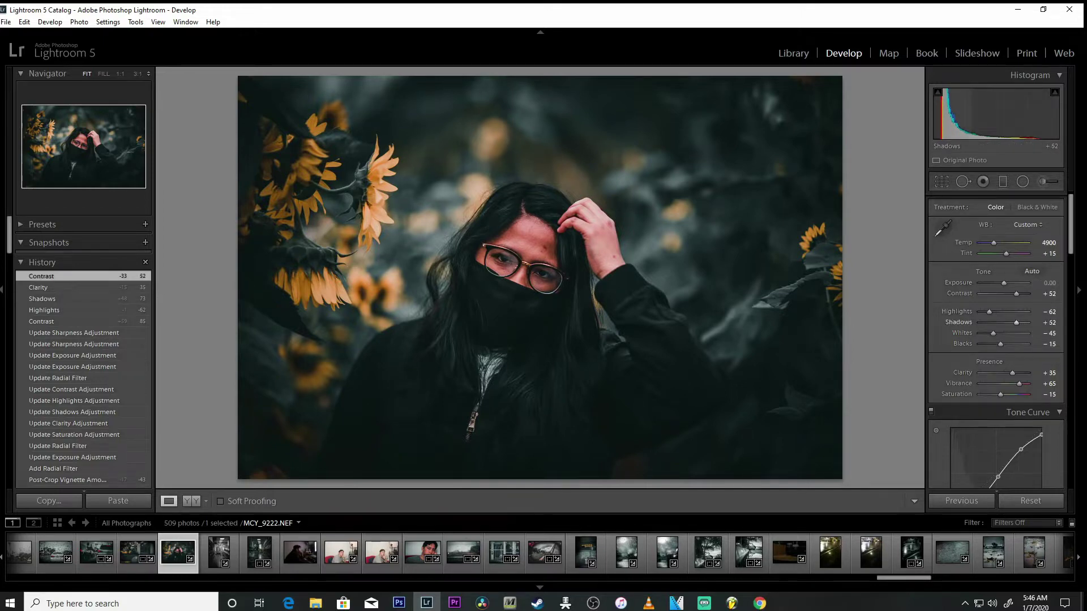
left_click(1048, 322)
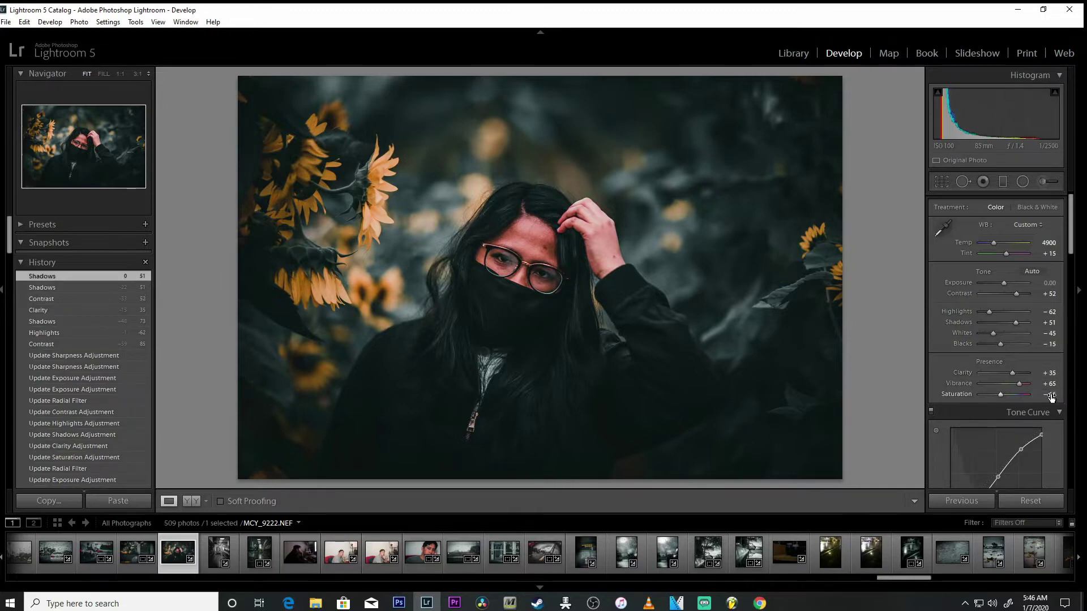
Lower the skin tones' colour saturation with the targeted adjustment, bringing Red to -11 and Orange to -45
scroll(1021, 301, "down", 5)
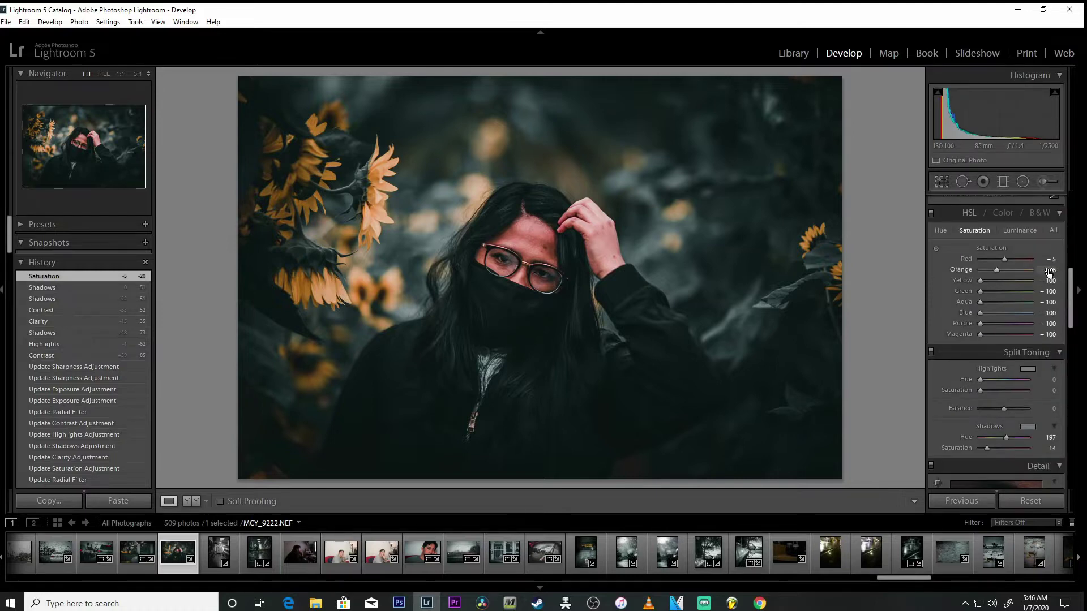
left_click(936, 248)
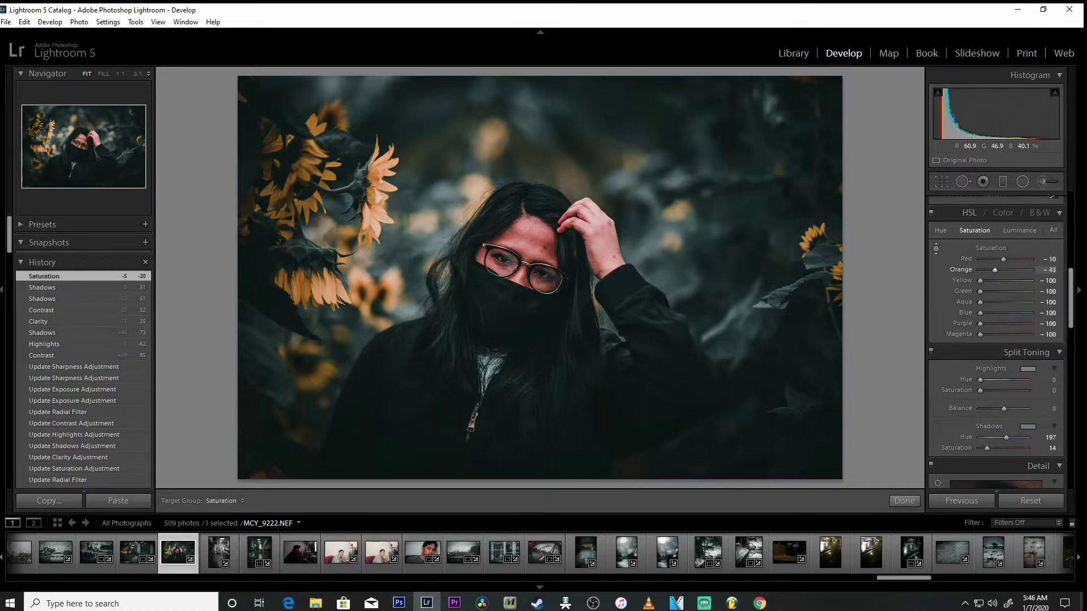
left_click_drag(705, 275, 705, 276)
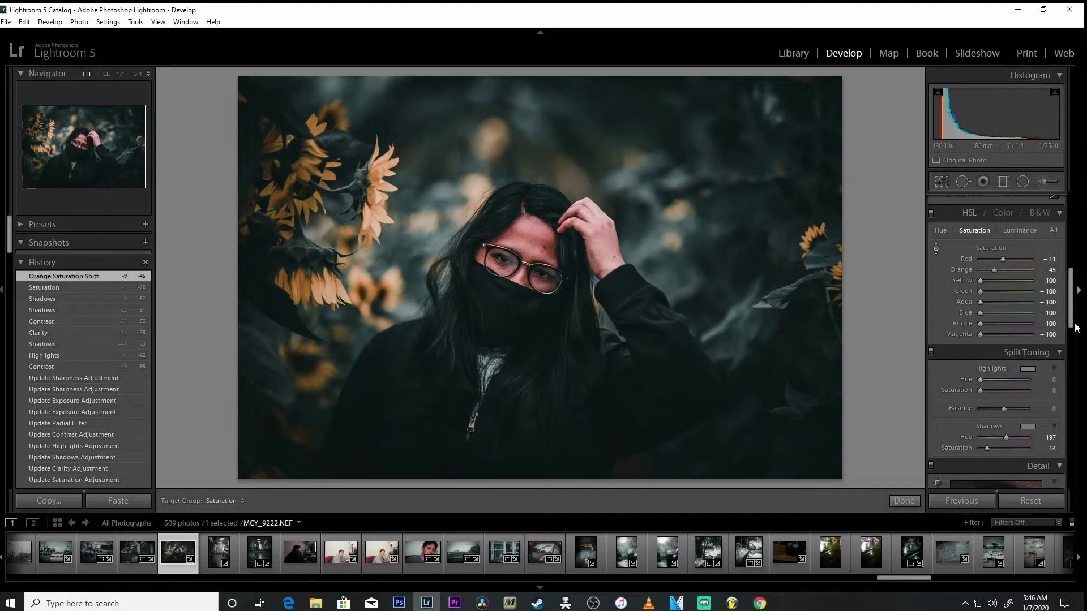
Enable Remove Chromatic Aberration and Constrain Crop in the lens corrections
left_click_drag(1078, 326, 1083, 404)
left_click(1016, 375)
left_click(944, 374)
left_click(938, 401)
left_click(938, 413)
Try a diagonal graduated filter over the upper-left sunflowers with Exposure 0.86, Shadows -38, Clarity 25 and Saturation 5, and delete it
left_click_drag(1078, 384, 1081, 198)
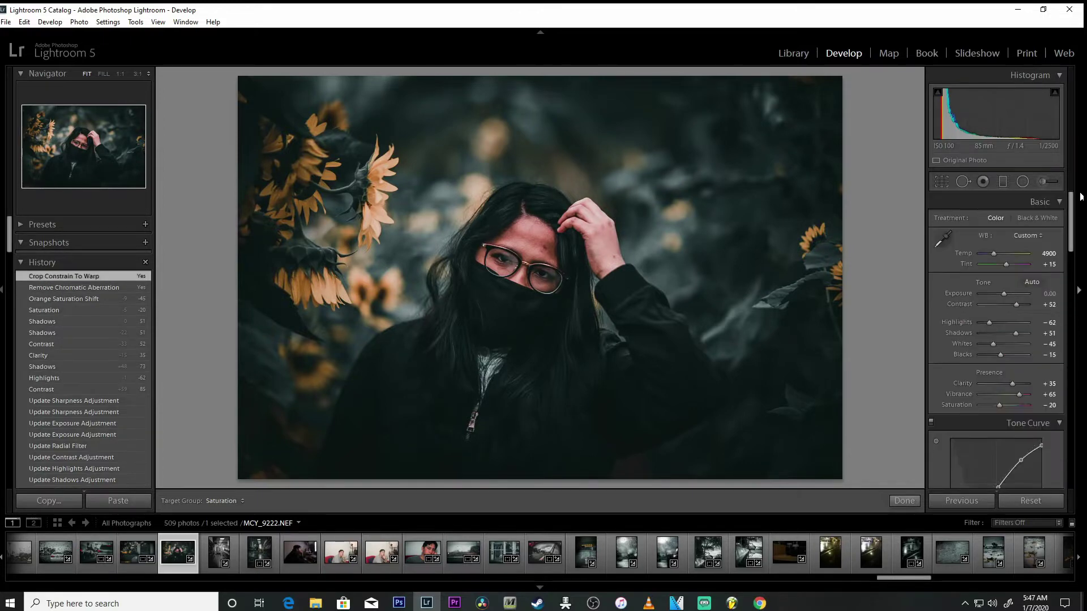
left_click(1004, 182)
left_click_drag(236, 95, 431, 234)
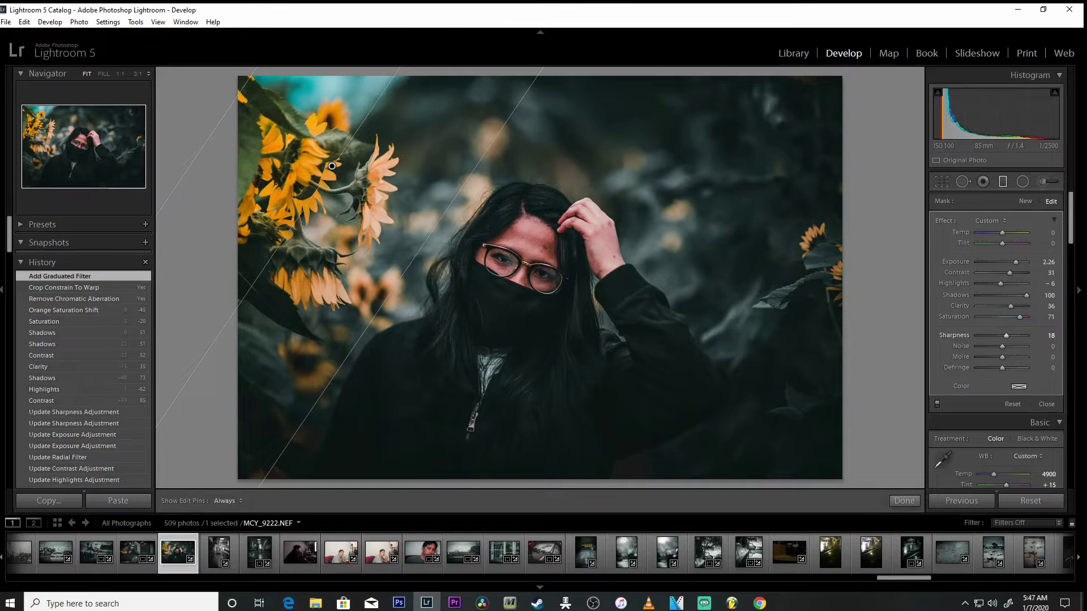
left_click_drag(1048, 317, 1043, 319)
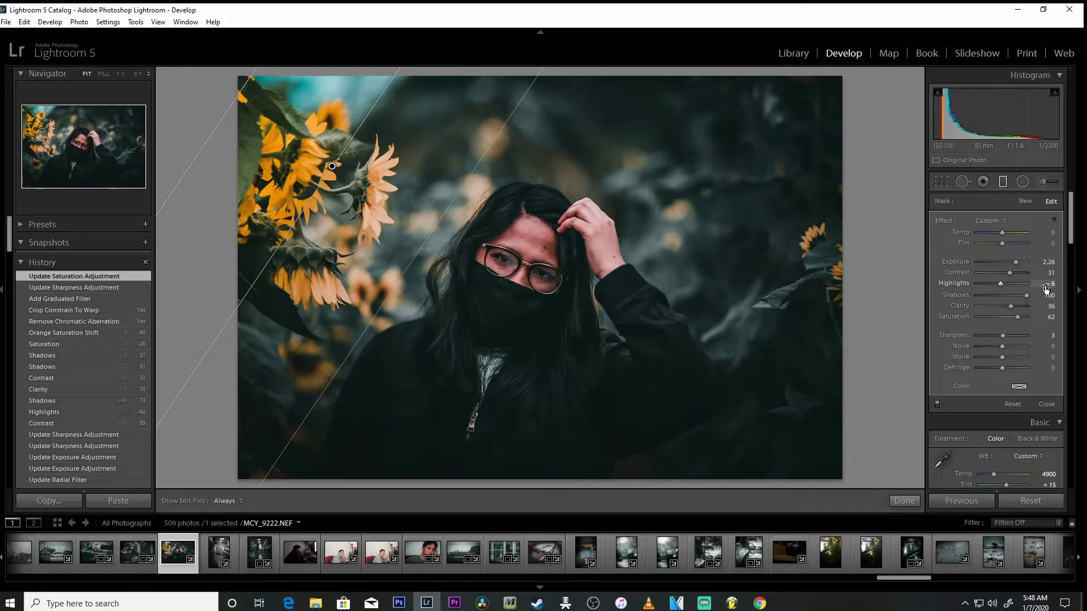
left_click_drag(1048, 262, 1015, 262)
left_click_drag(1049, 317, 973, 297)
mouse_move(1044, 263)
left_mouse_down()
mouse_move(1034, 263)
mouse_move(1044, 263)
left_mouse_up()
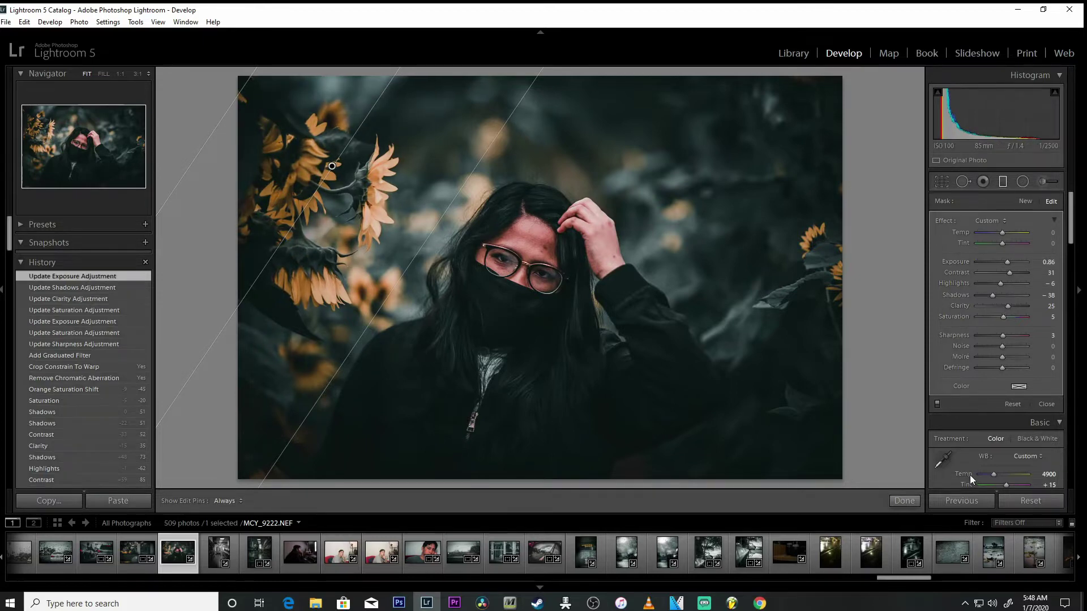
right_click(332, 166)
left_click(352, 182)
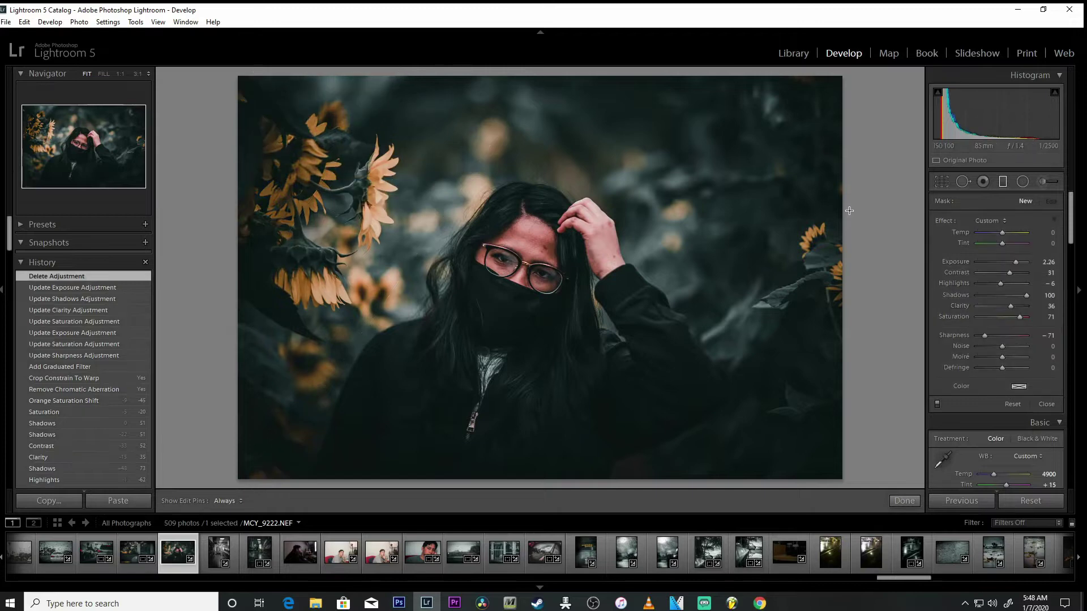
Export the photo to the hard drive in a new folder named blahblahblah inside MCY\iknow
left_click(8, 22)
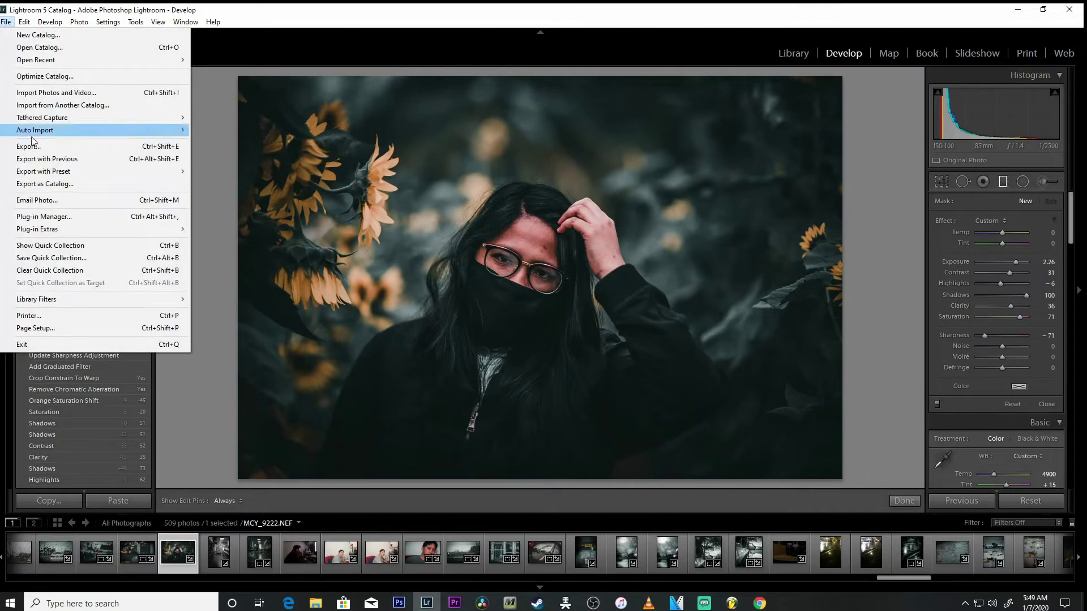
left_click(35, 148)
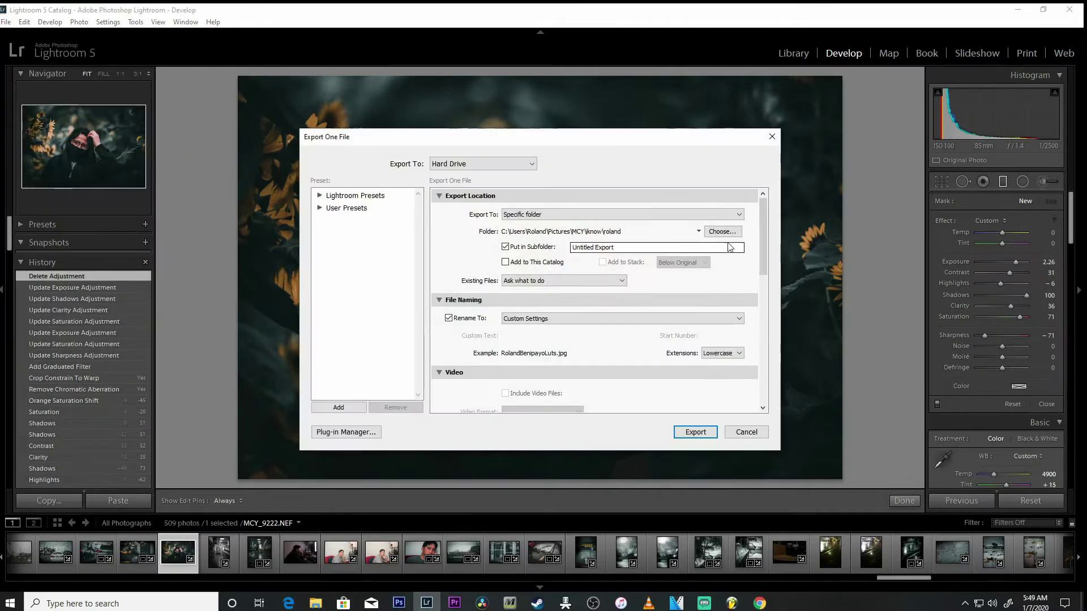
left_click(722, 231)
left_click(356, 172)
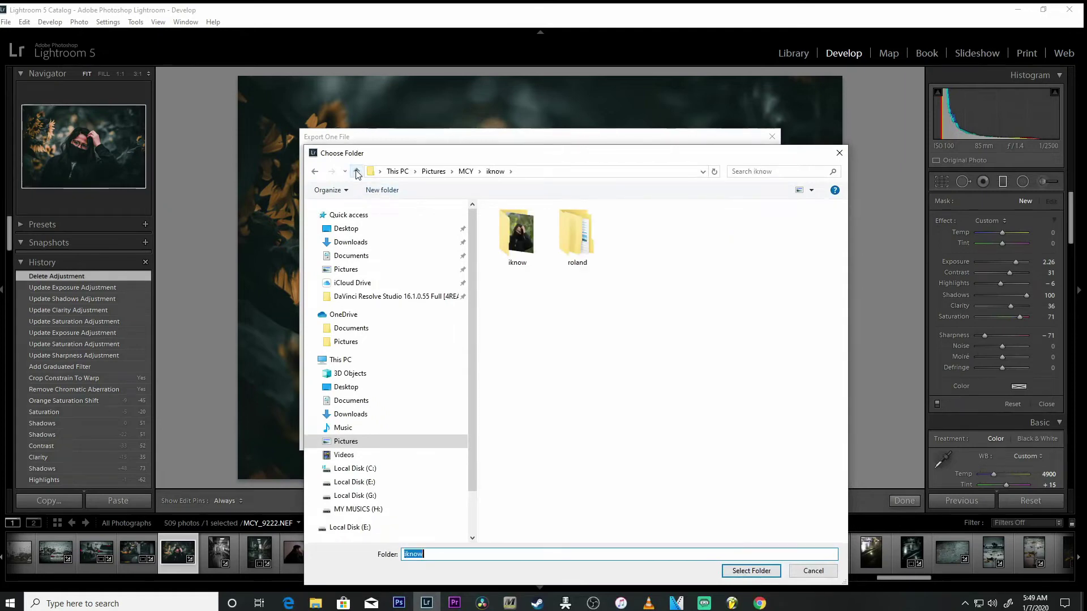
right_click(543, 392)
mouse_move(498, 430)
left_click(563, 430)
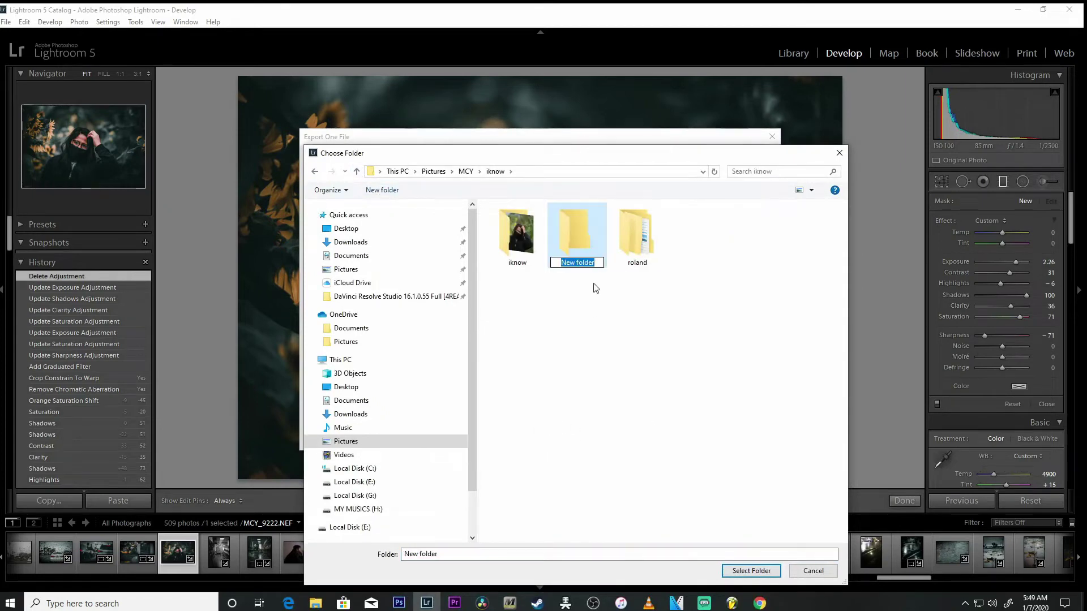
type("blahblahblah")
key("Return")
left_click(751, 570)
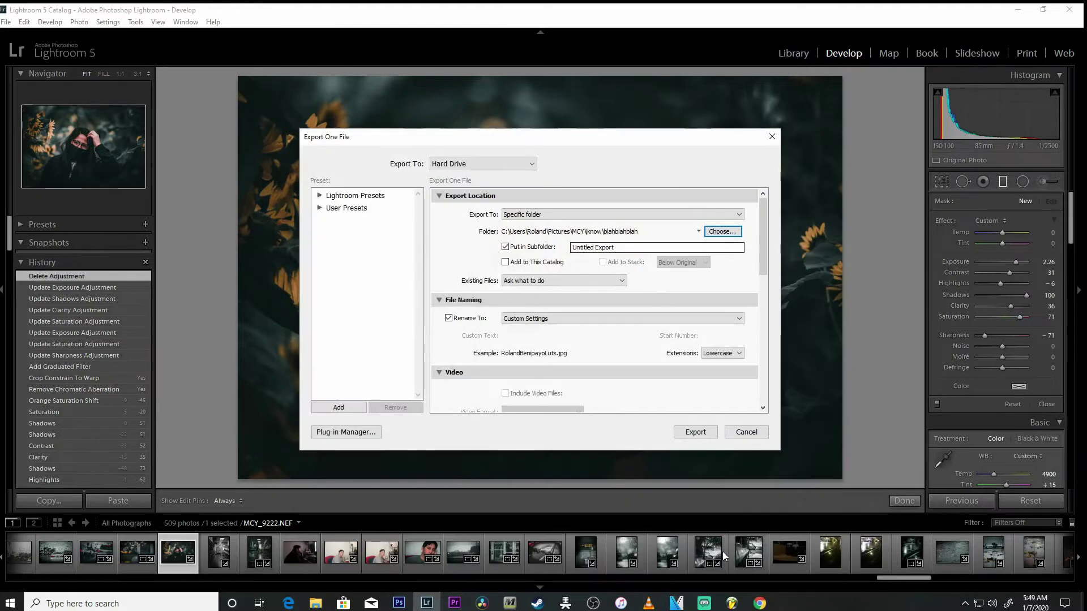
left_click(701, 435)
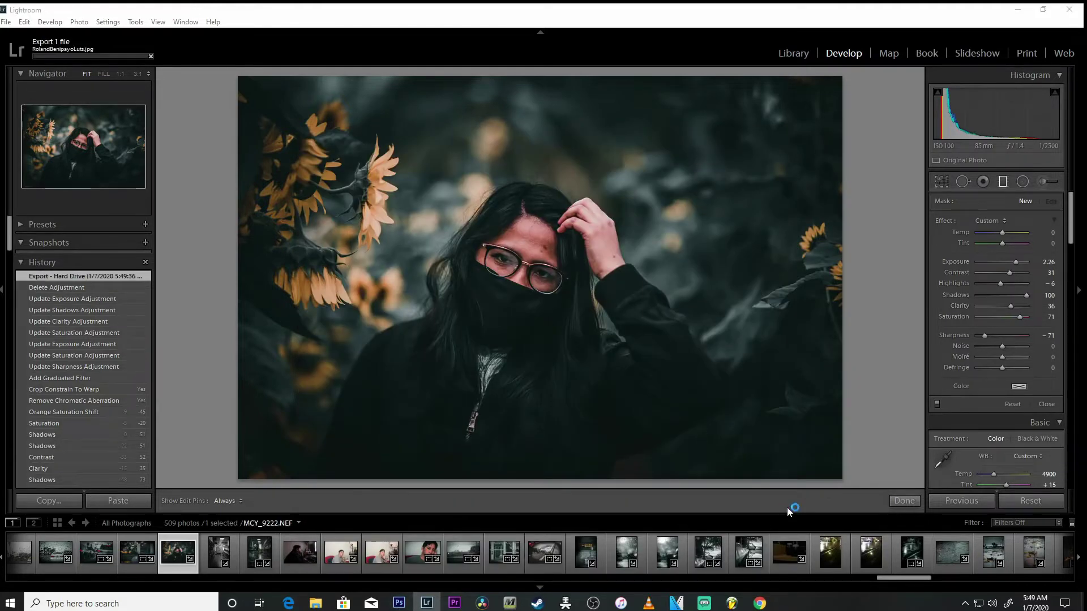
Switch to Photoshop and open the exported portrait from the Untitled Export subfolder of blahblahblah in Pictures\MCY\iknow
left_click(617, 324)
left_click(1017, 9)
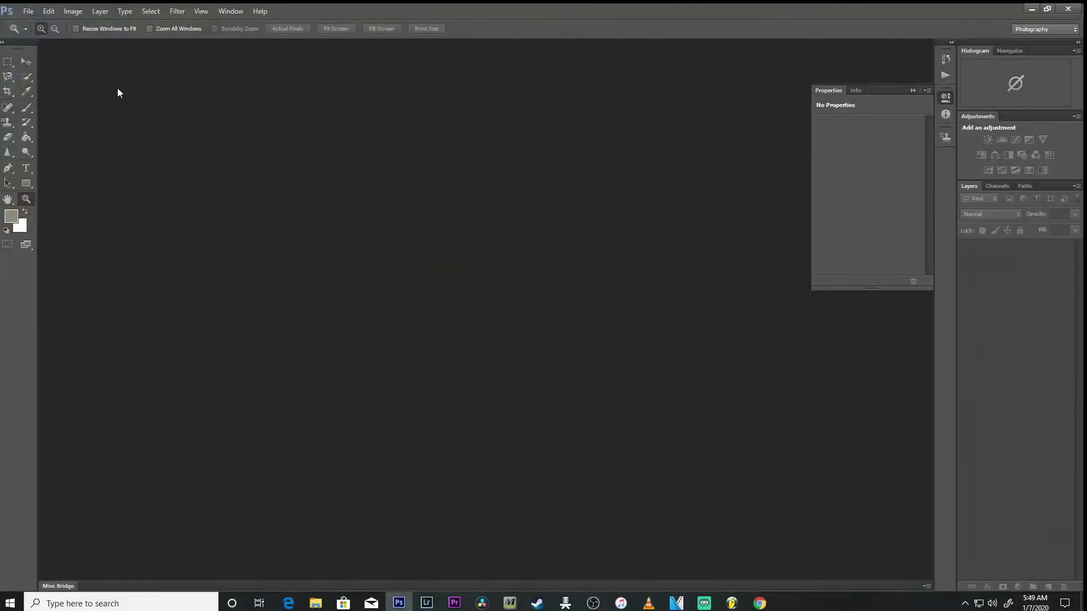
left_click(27, 11)
left_click(48, 32)
left_click(275, 87)
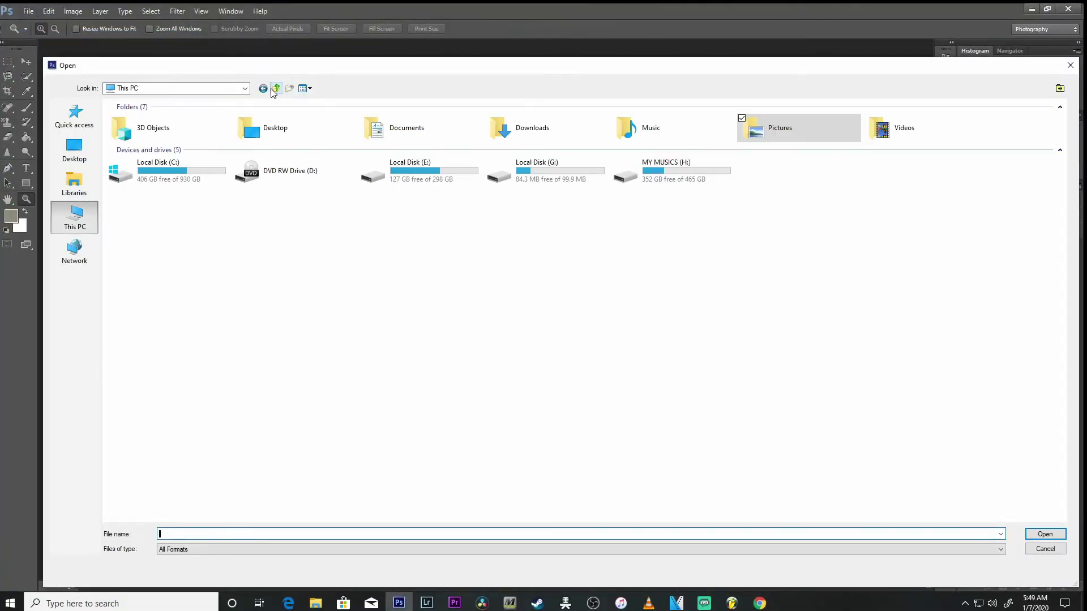
double_click(761, 130)
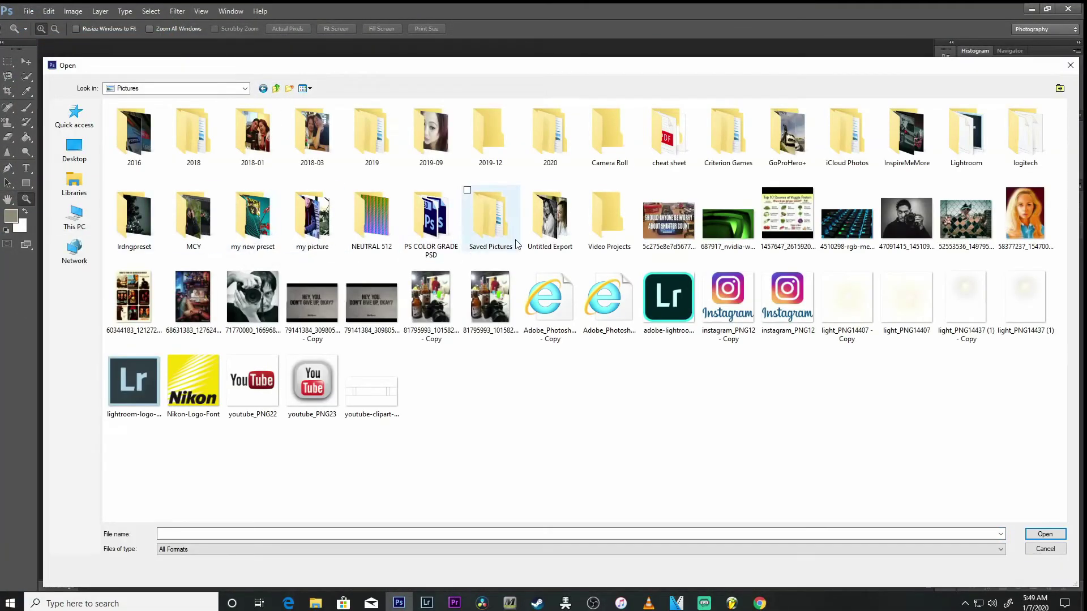
double_click(187, 227)
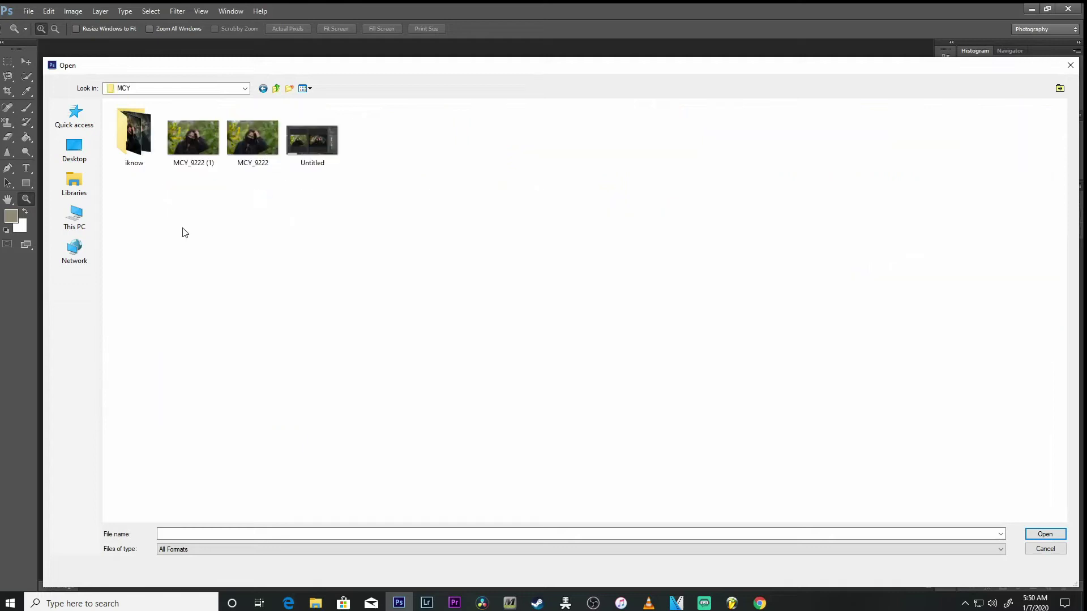
double_click(135, 131)
double_click(135, 132)
double_click(136, 136)
left_click(143, 149)
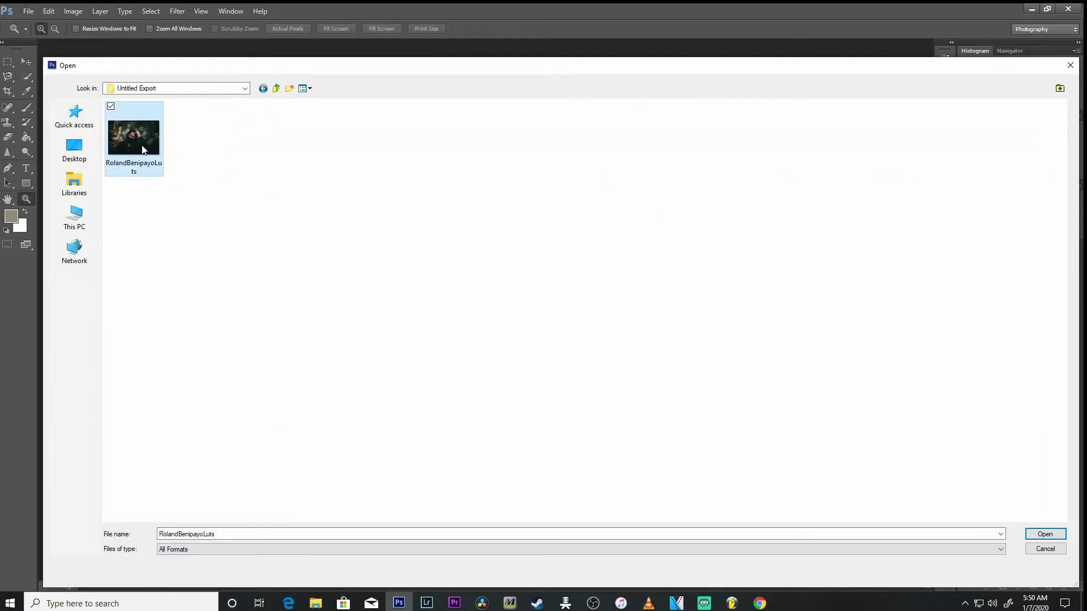
left_click(1040, 535)
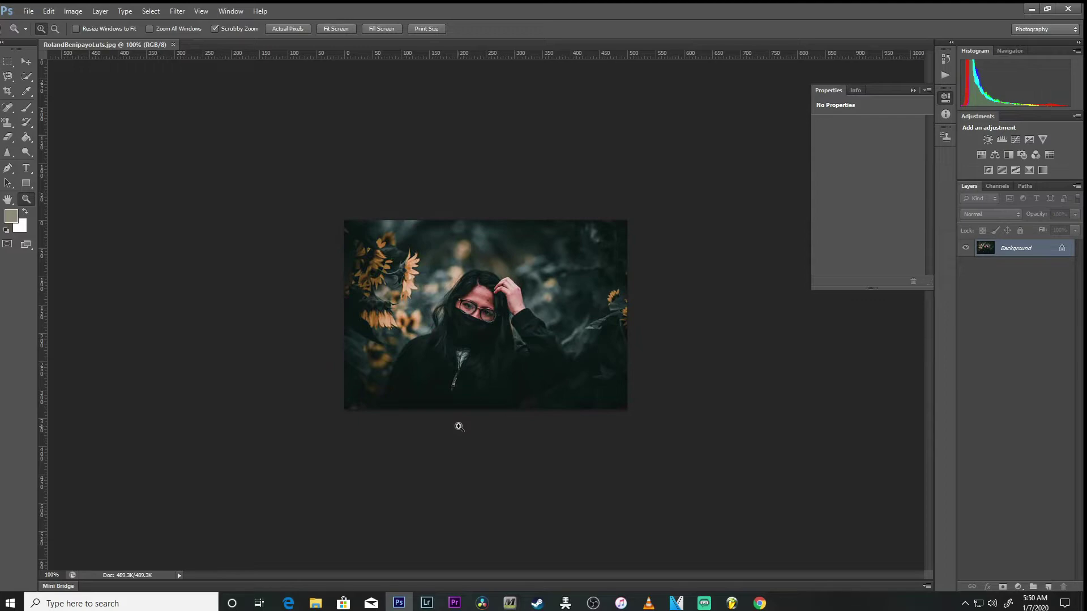
Look over the exported portrait, close it and switch back to Lightroom
left_click_drag(455, 296, 161, 44)
left_click(170, 45)
left_click(426, 603)
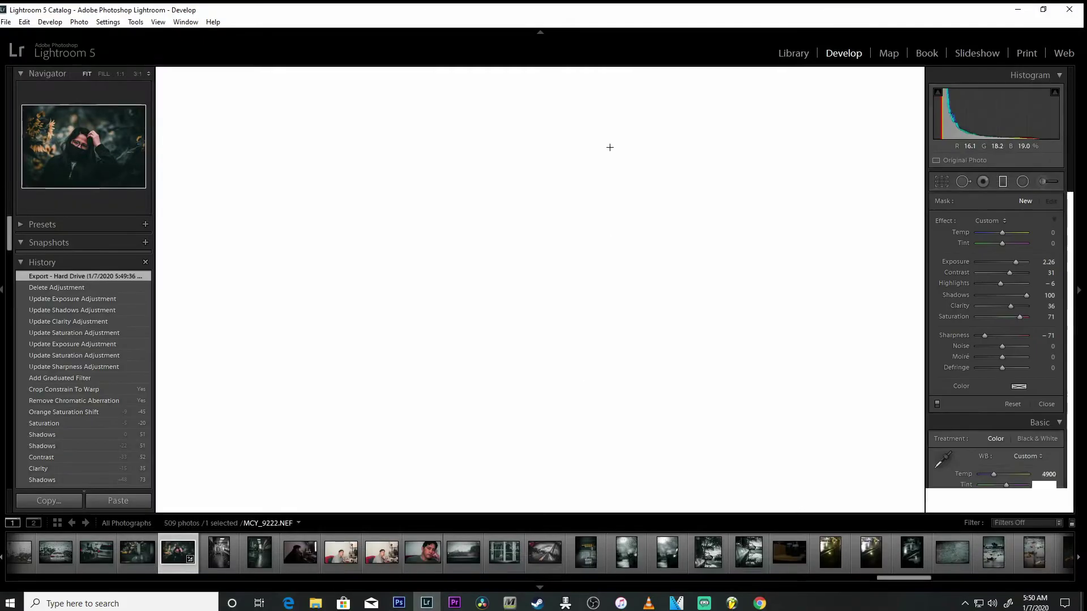
Export the photo again as a JPEG with the resolution set to 300 pixels per cm
left_click(5, 22)
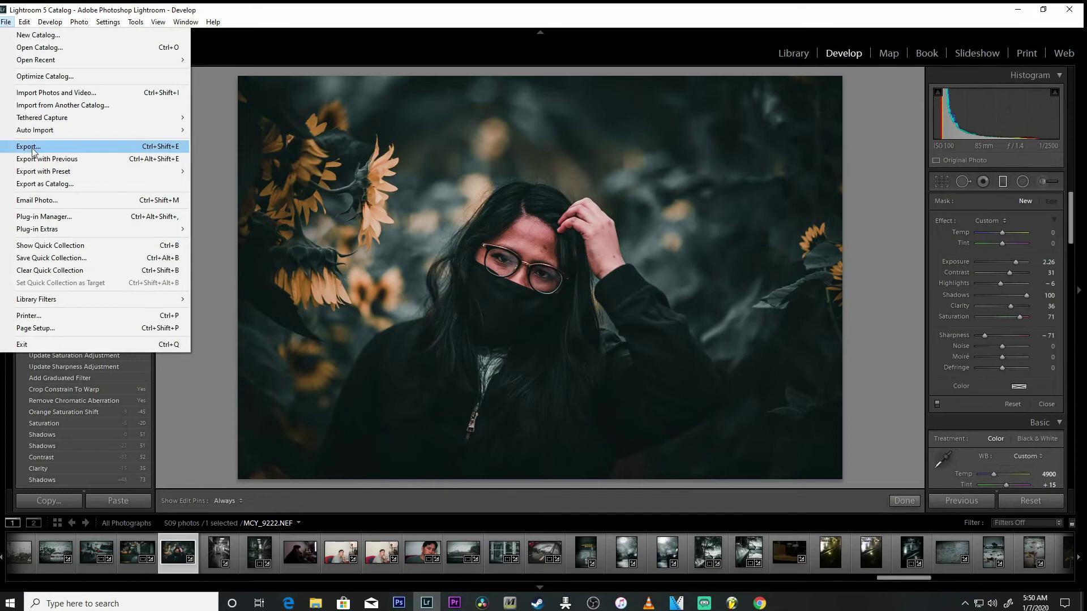
left_click(28, 147)
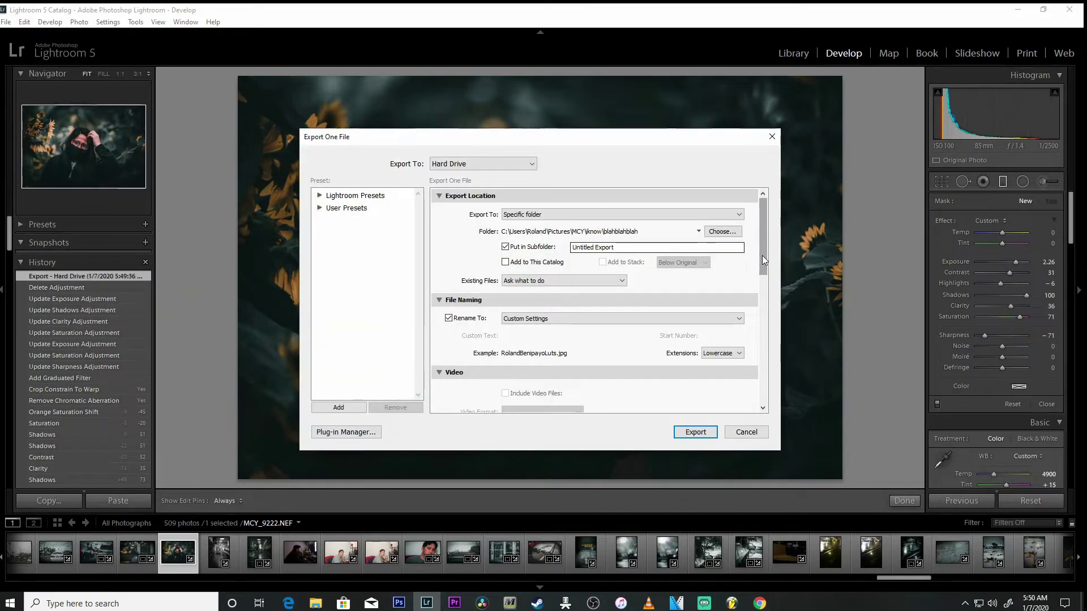
left_click(460, 165)
left_click(658, 245)
left_click_drag(765, 251, 764, 335)
left_click(655, 345)
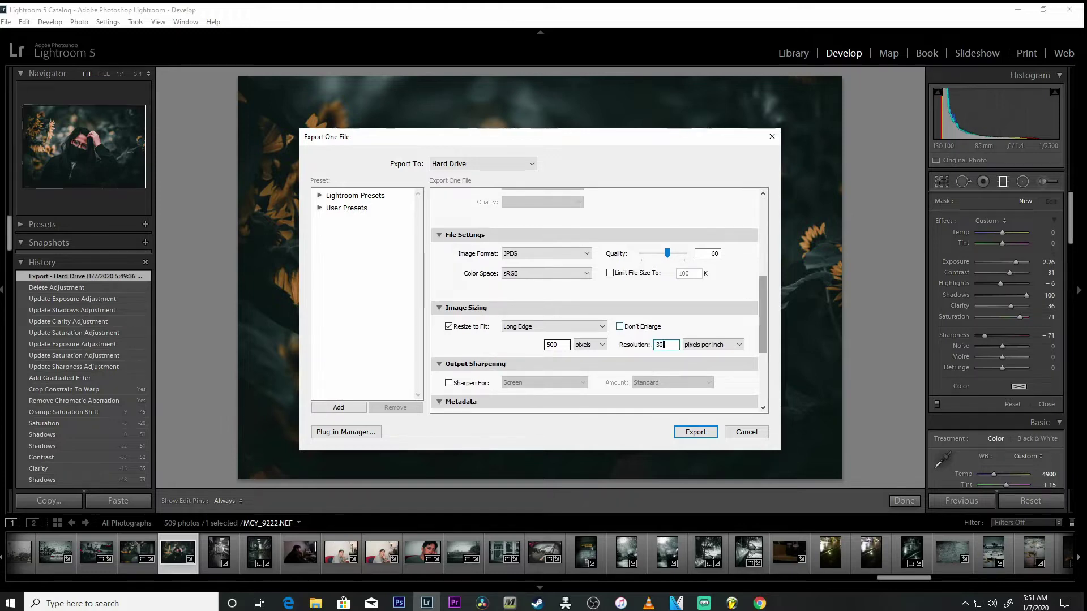
left_click(738, 346)
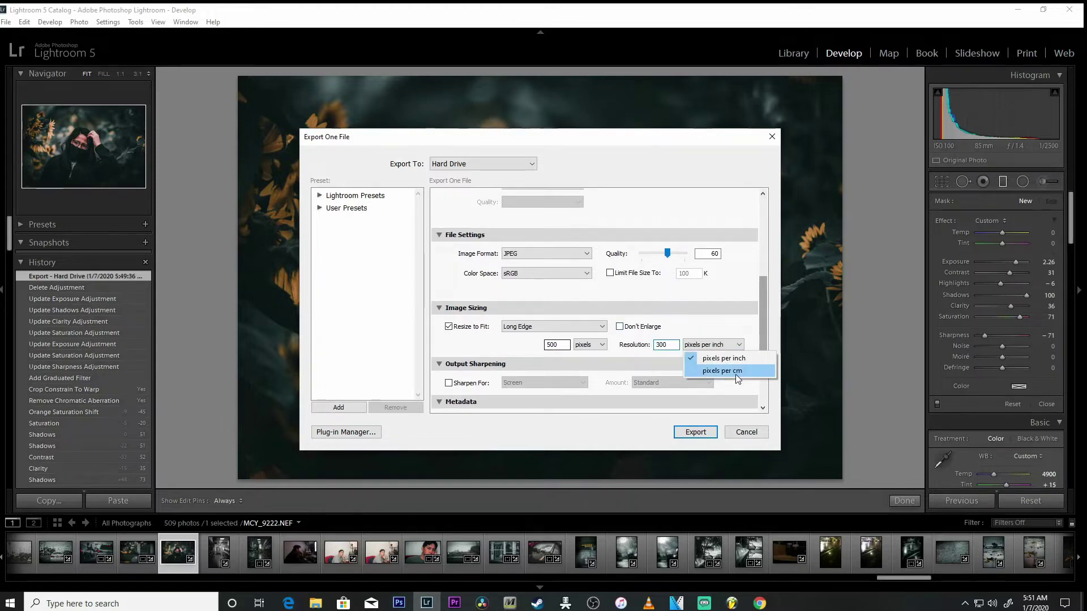
left_click(735, 373)
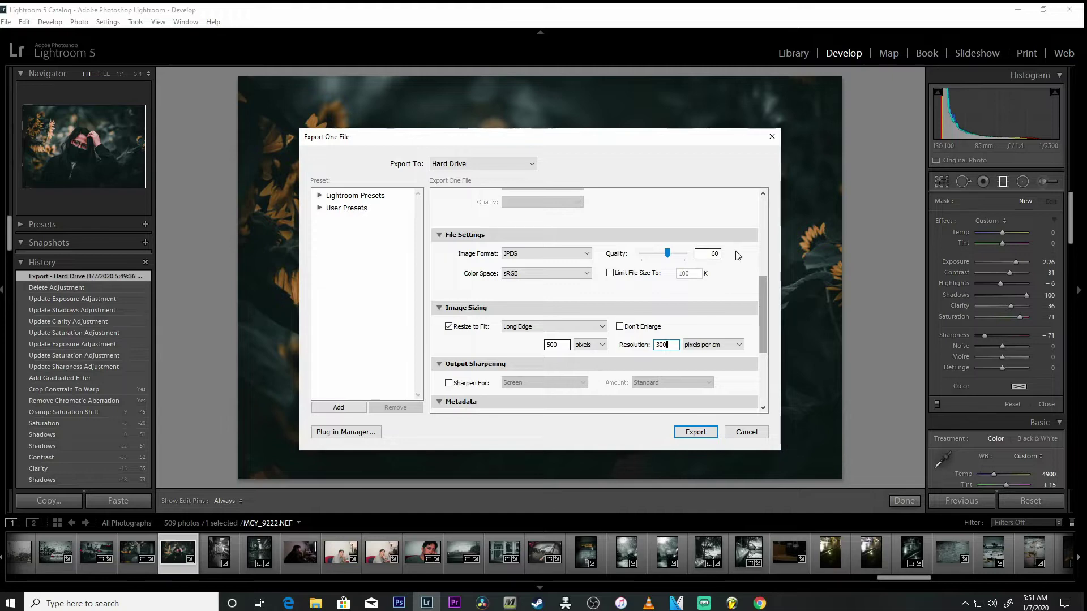
scroll(622, 288, "down", 5)
left_click(696, 432)
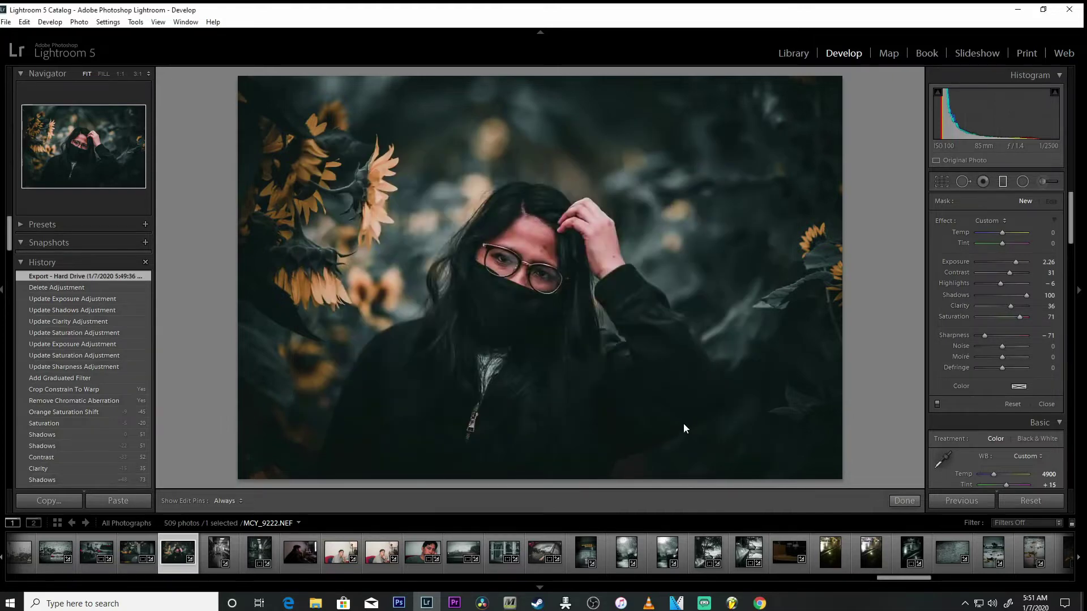
Overwrite the existing exported file and cancel the running export
left_click(519, 383)
left_click(151, 56)
left_click(600, 323)
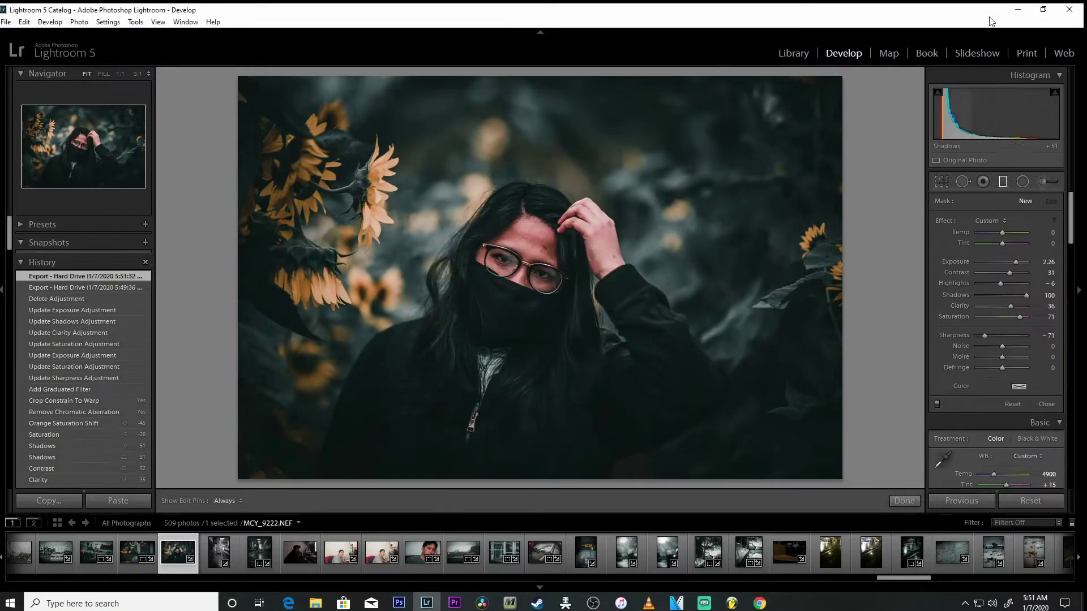
Switch to Photoshop and browse the blahblahblah, iknow and roland folders for the exported portrait
left_click(1018, 10)
left_click(28, 11)
left_click(35, 34)
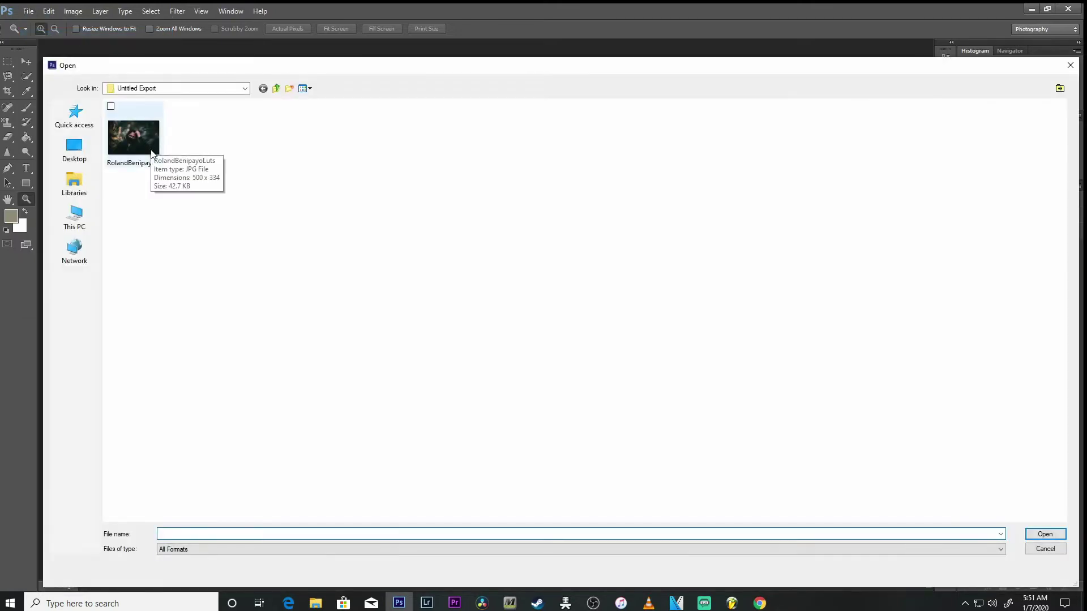
left_click(276, 89)
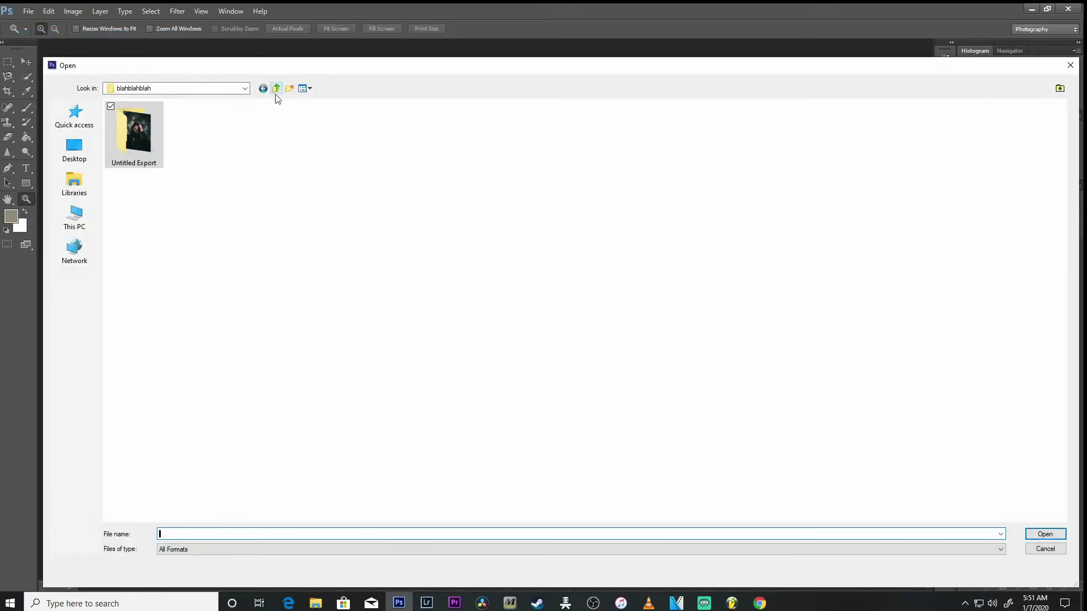
left_click(276, 89)
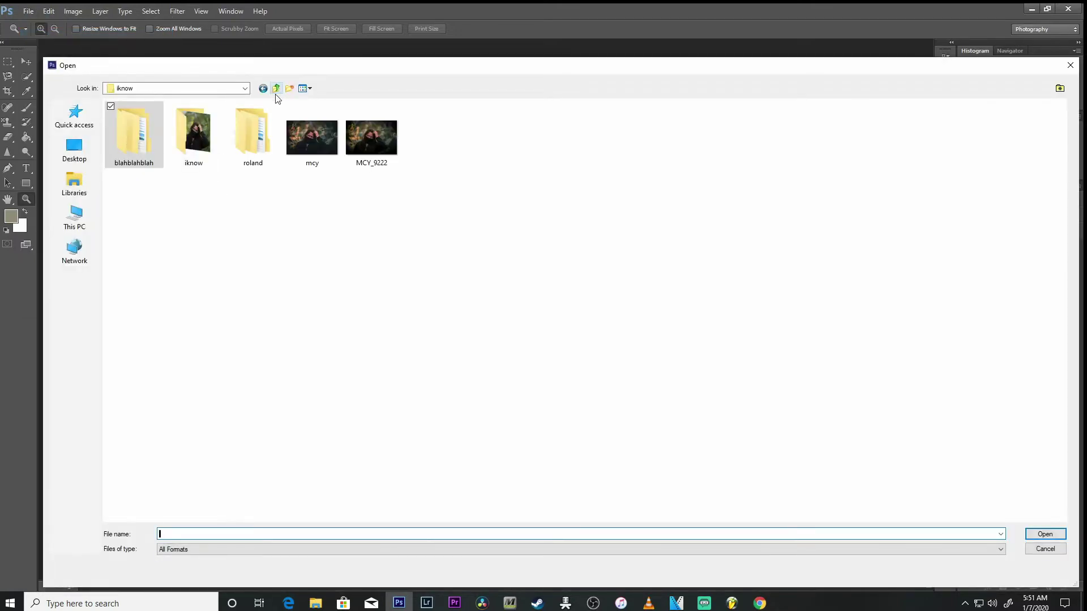
left_click(377, 163)
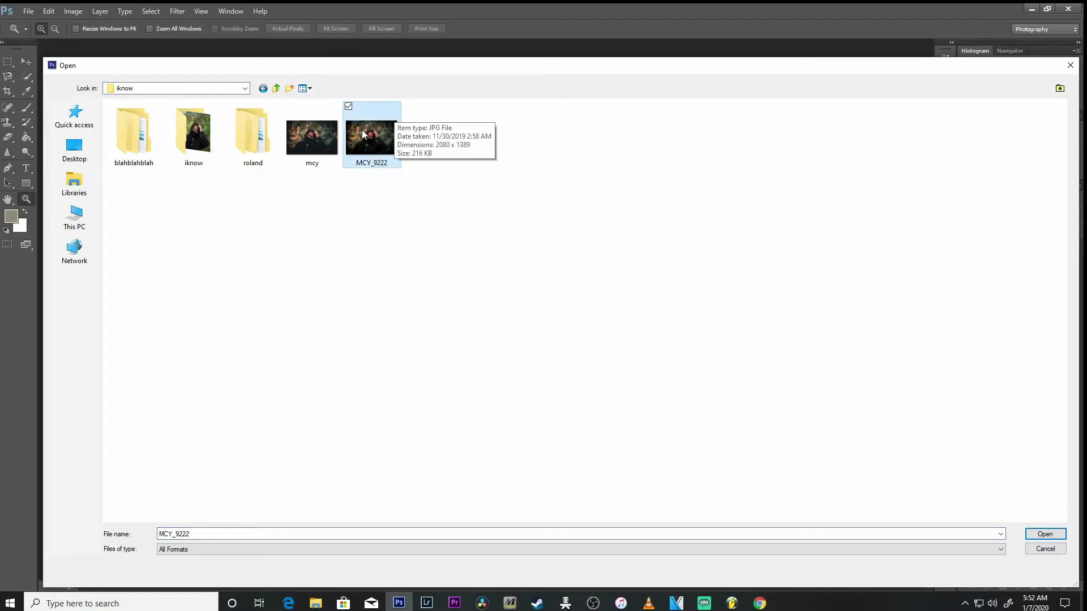
double_click(262, 151)
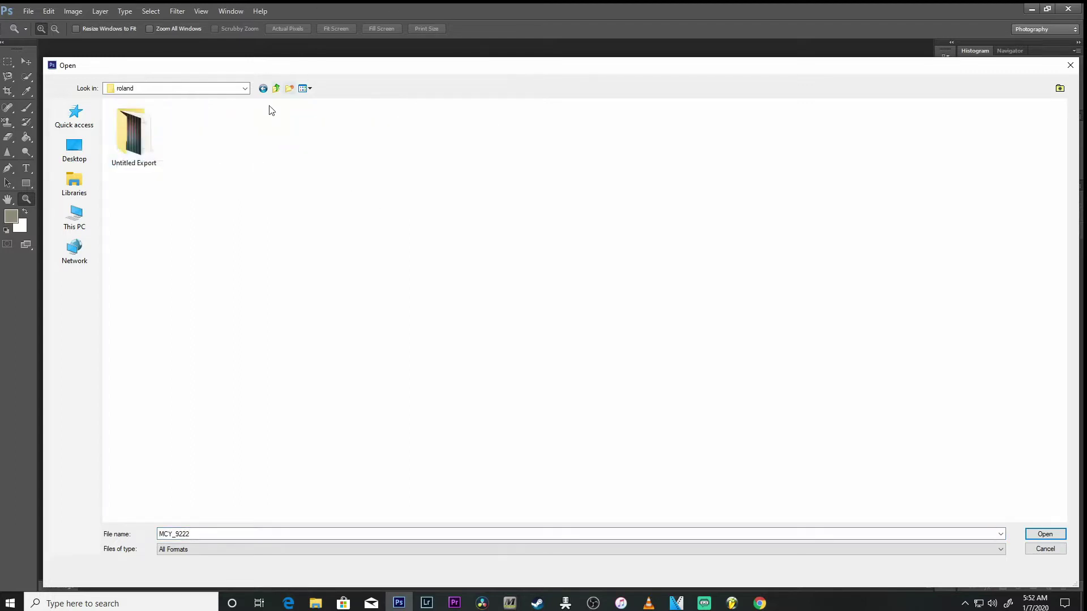
left_click(276, 90)
left_click(277, 89)
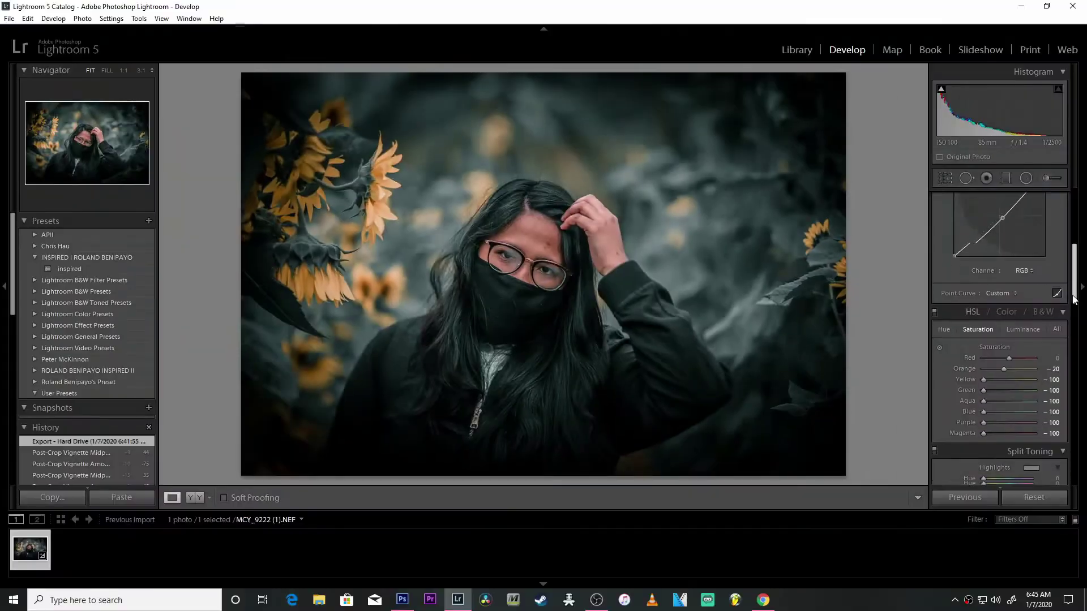
Export the Lightroom photo as inspirememore.jpg to the Untitled Export subfolder of Pictures\MCY, overwriting the existing file
scroll(1074, 321, "down", 5)
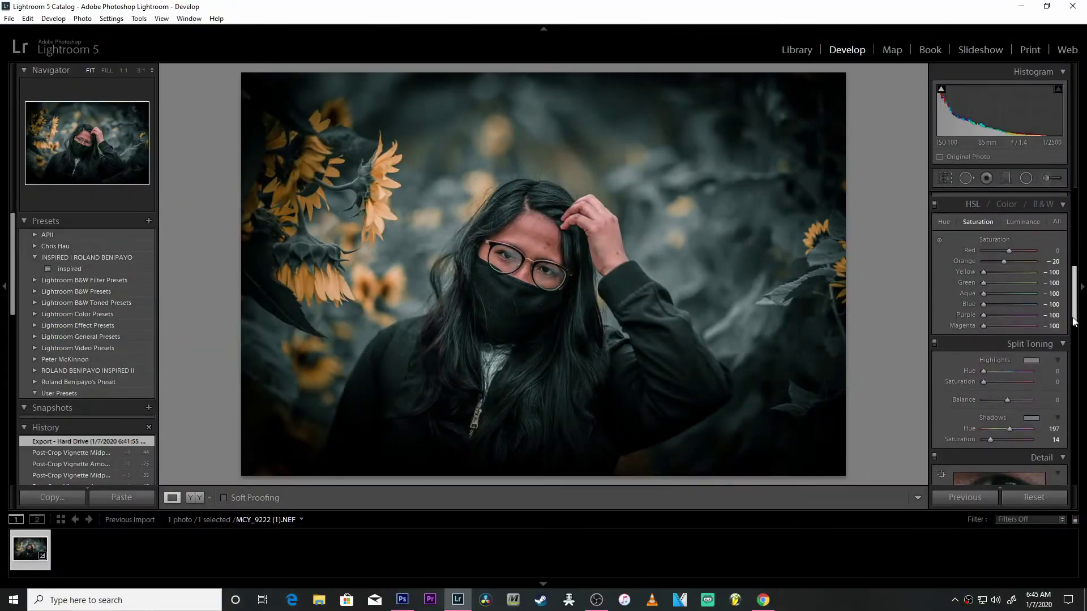
scroll(1027, 247, "down", 3)
scroll(1027, 247, "up", 10)
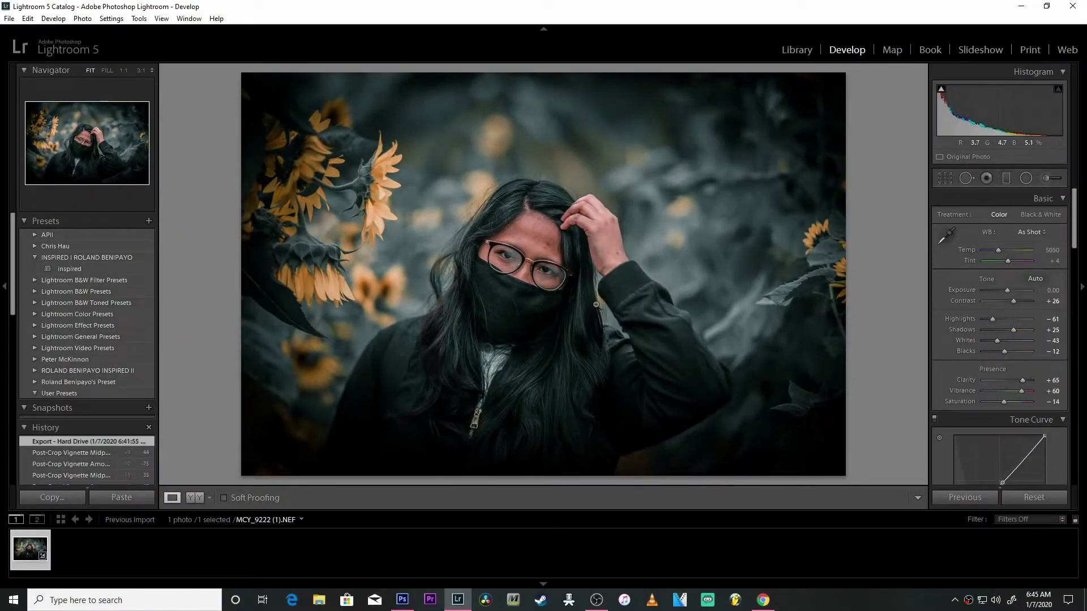
left_click(10, 18)
left_click(25, 144)
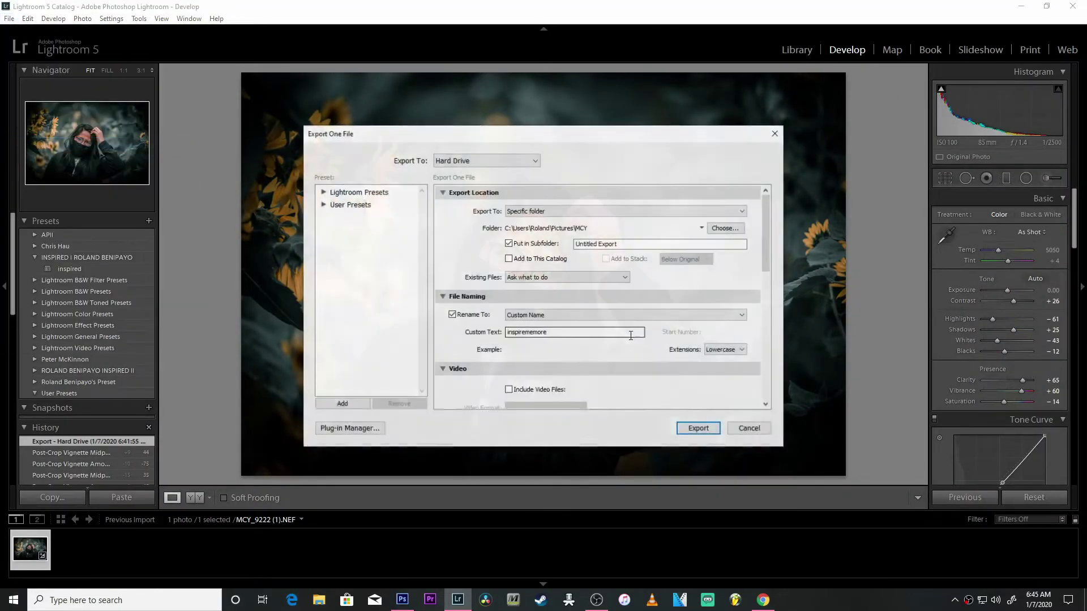
left_click_drag(766, 242, 742, 385)
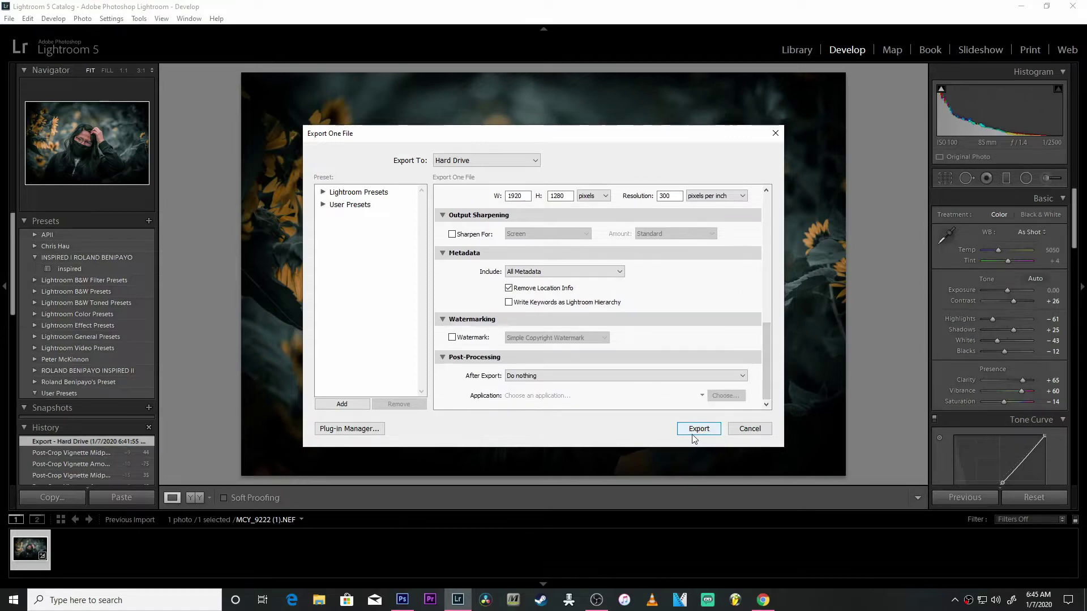
left_click_drag(766, 394, 762, 209)
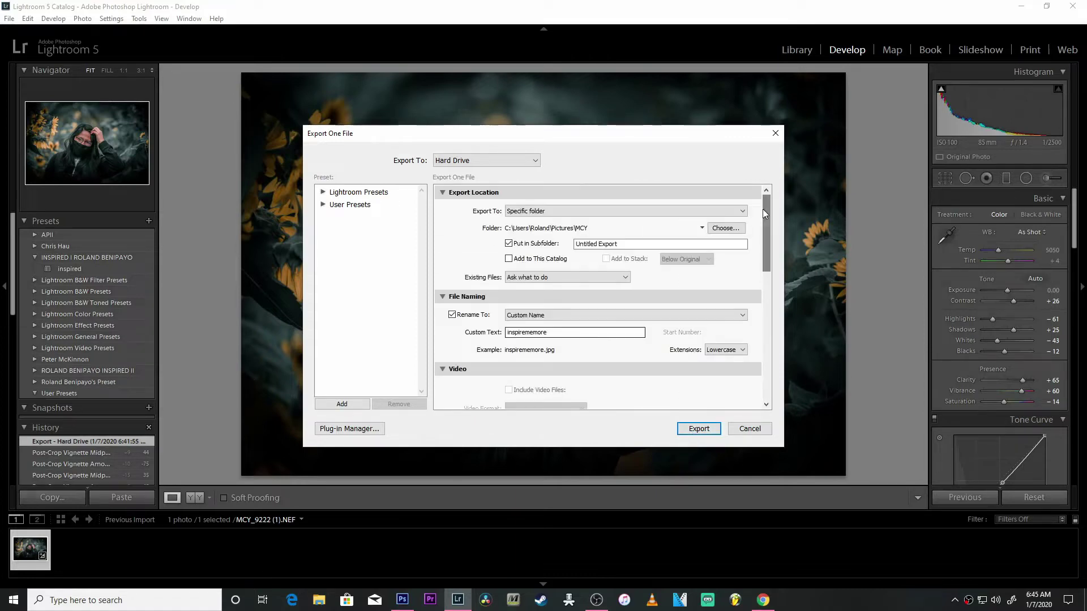
left_click(698, 428)
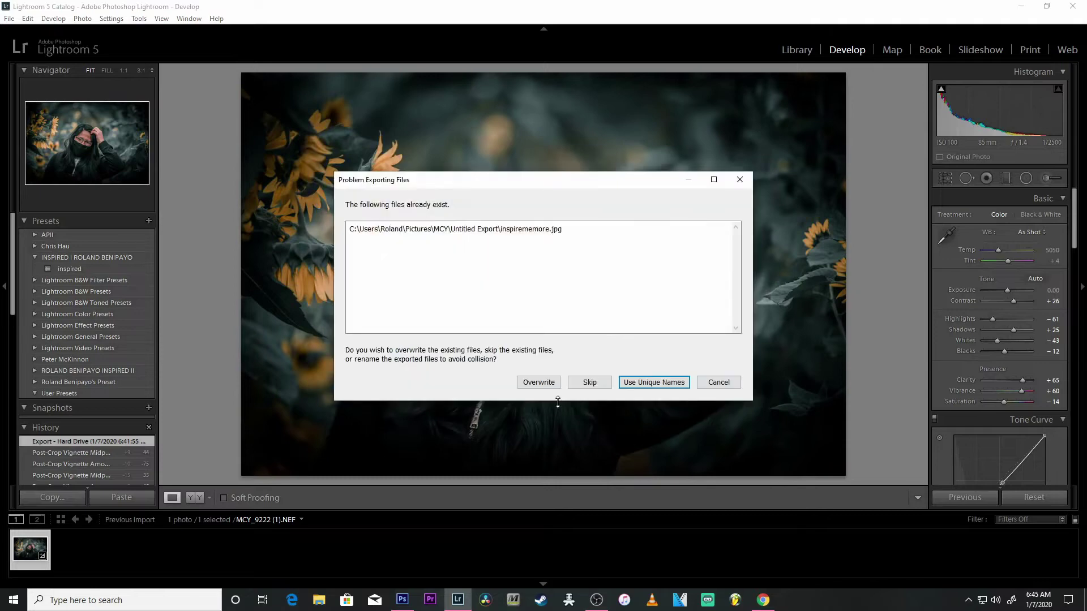
left_click(545, 381)
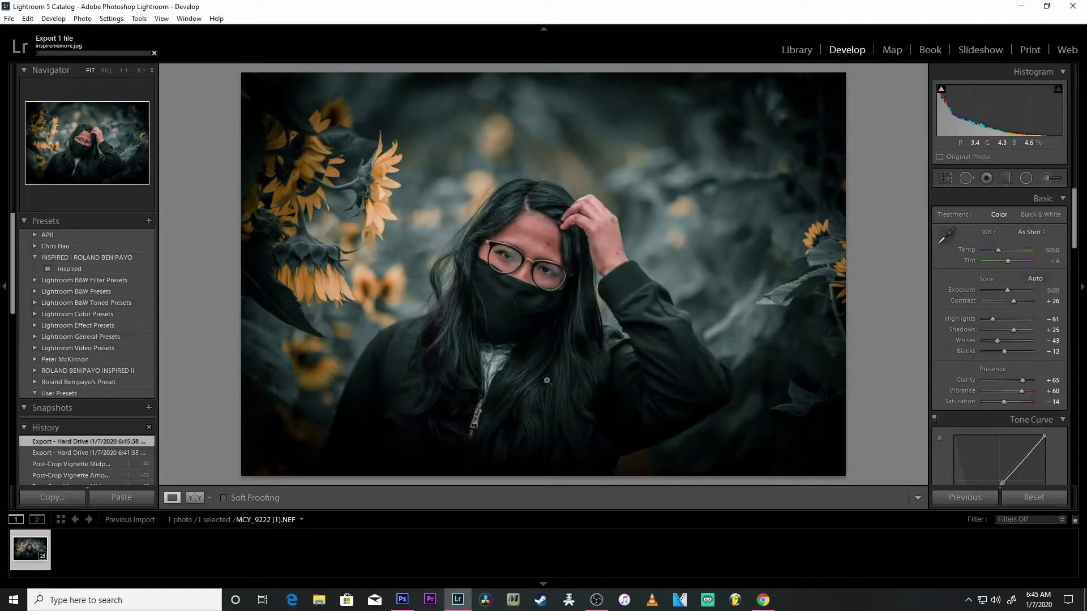
Switch to Photoshop and open the image inspirememore from the Untitled Export folder
left_click(403, 600)
left_click(28, 8)
left_click(36, 30)
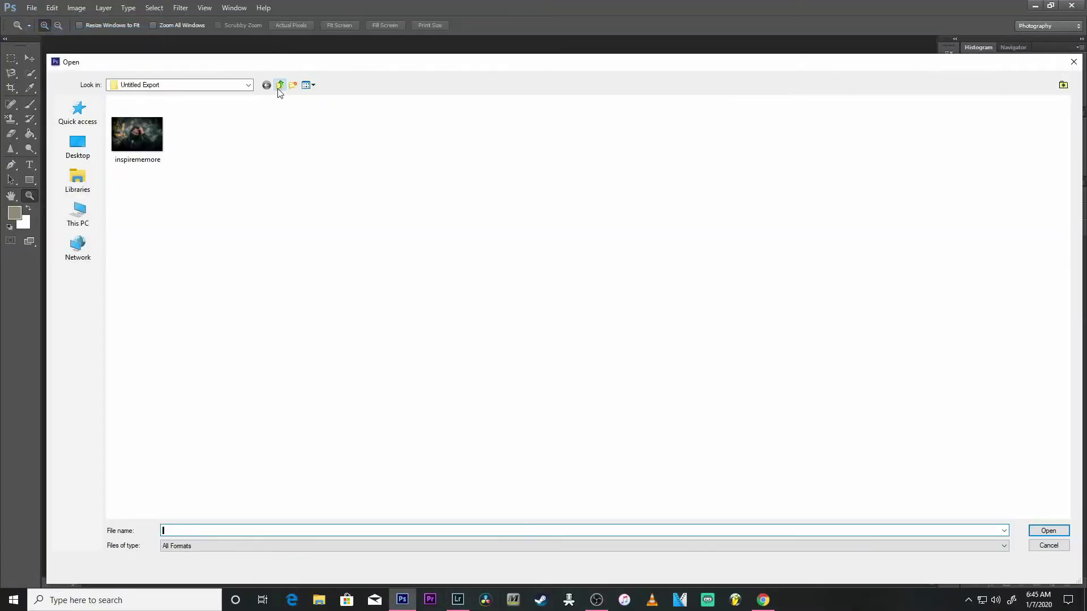
left_click(279, 85)
double_click(192, 147)
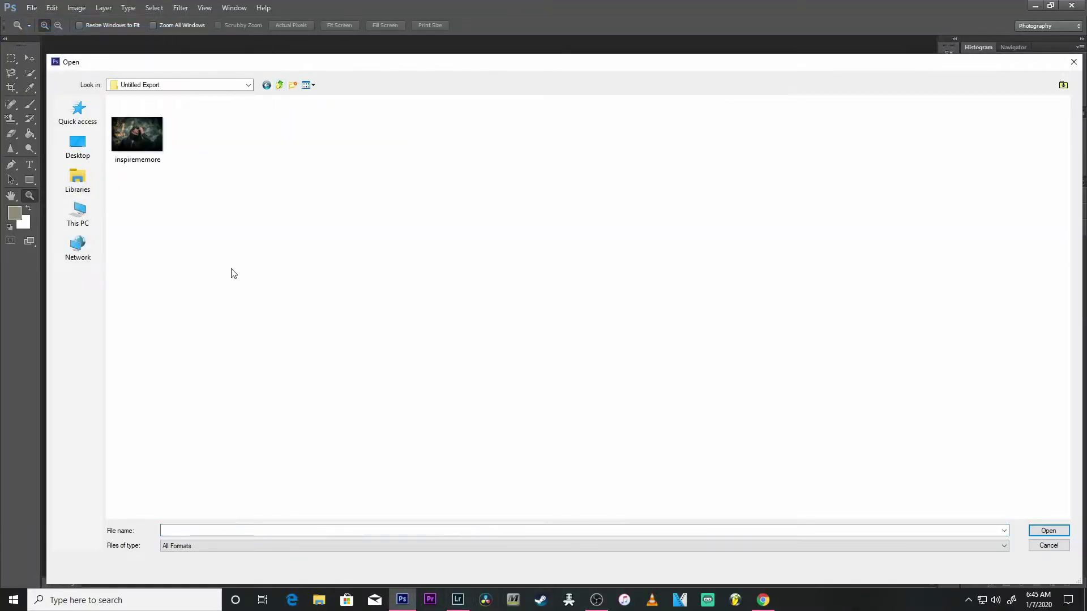
left_click(141, 138)
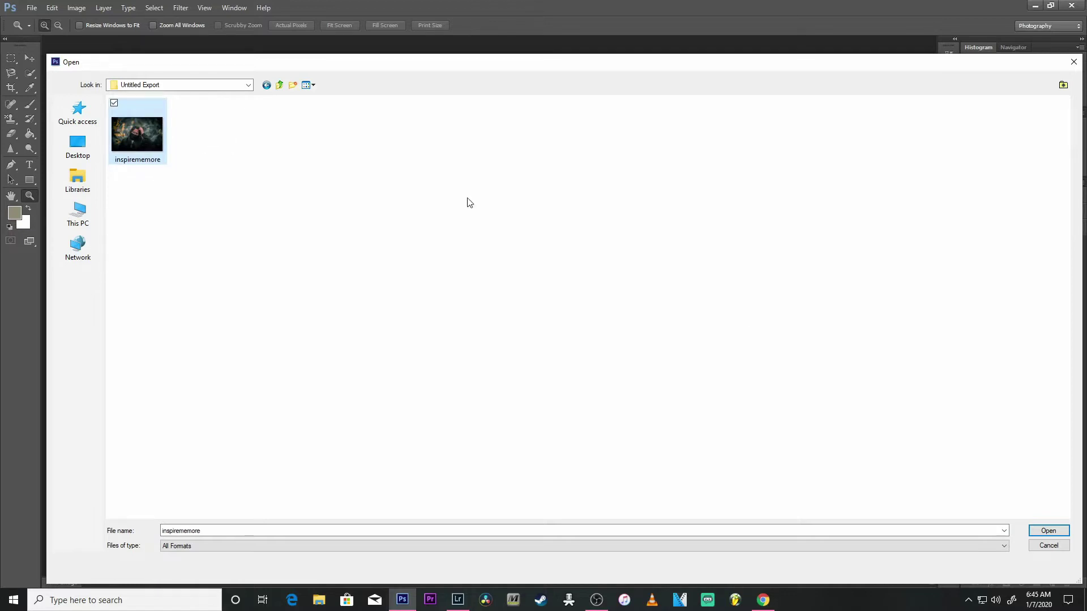
left_click(1059, 531)
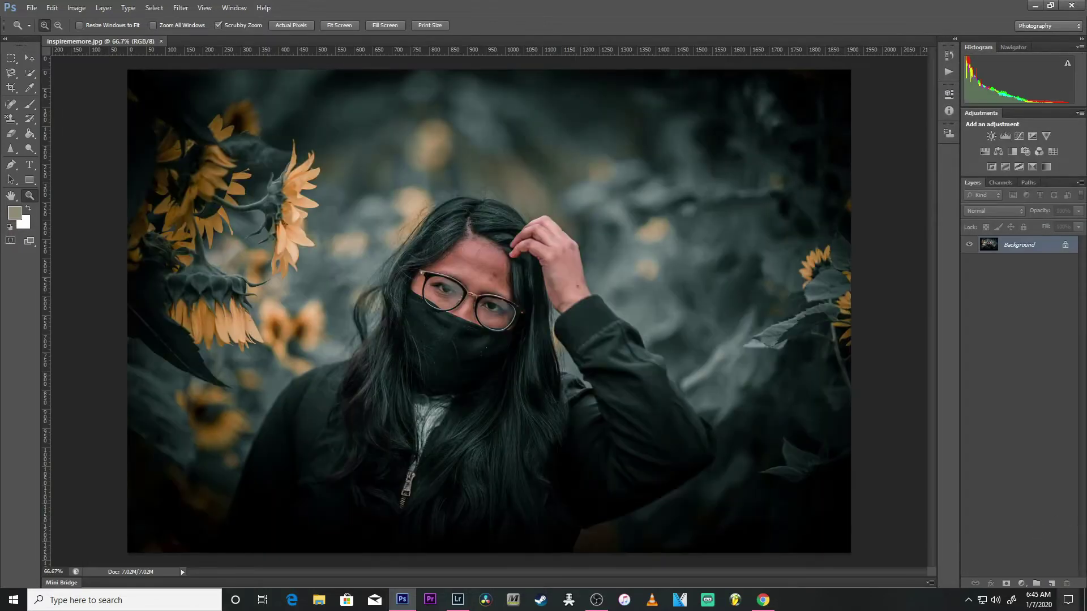
Duplicate the Background layer
right_click(1012, 247)
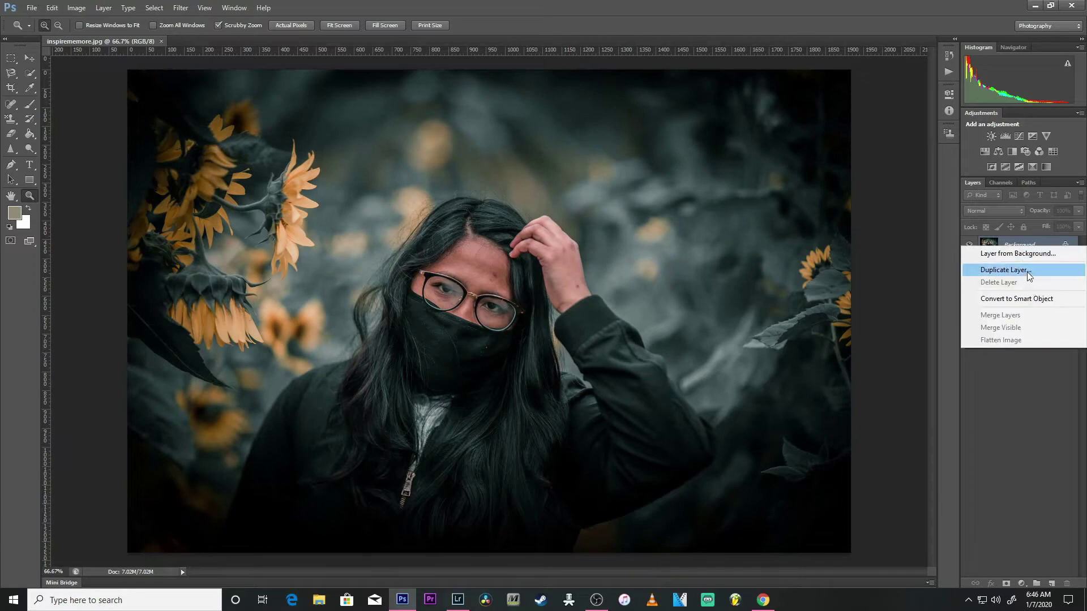
left_click(997, 270)
left_click(641, 186)
Resize the image to a document width of 11 inches with proportions constrained
right_click(536, 281)
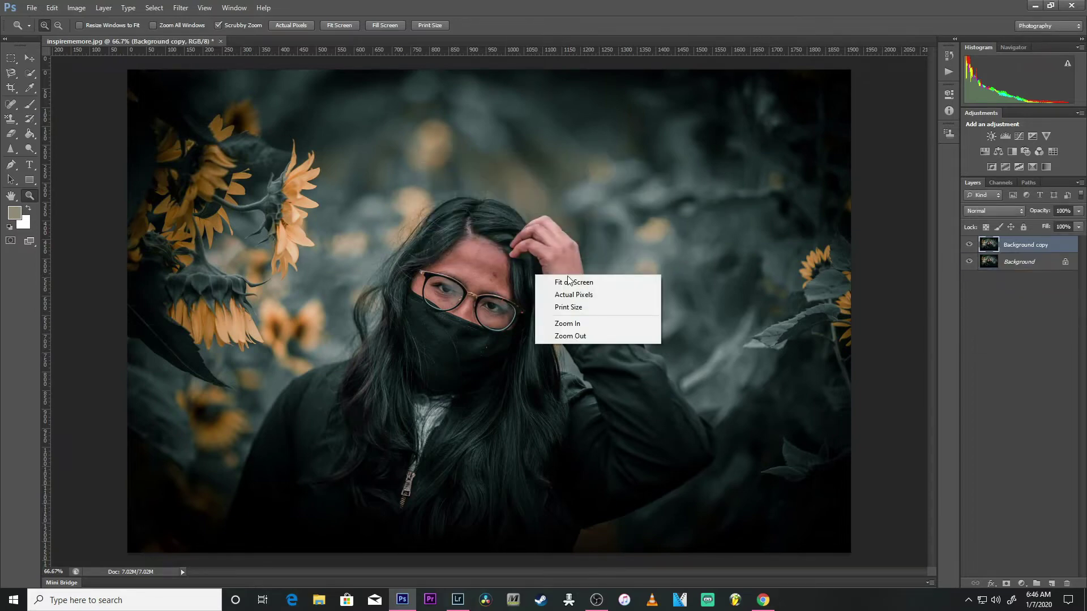
left_click(552, 287)
left_click(544, 228)
right_click(496, 236)
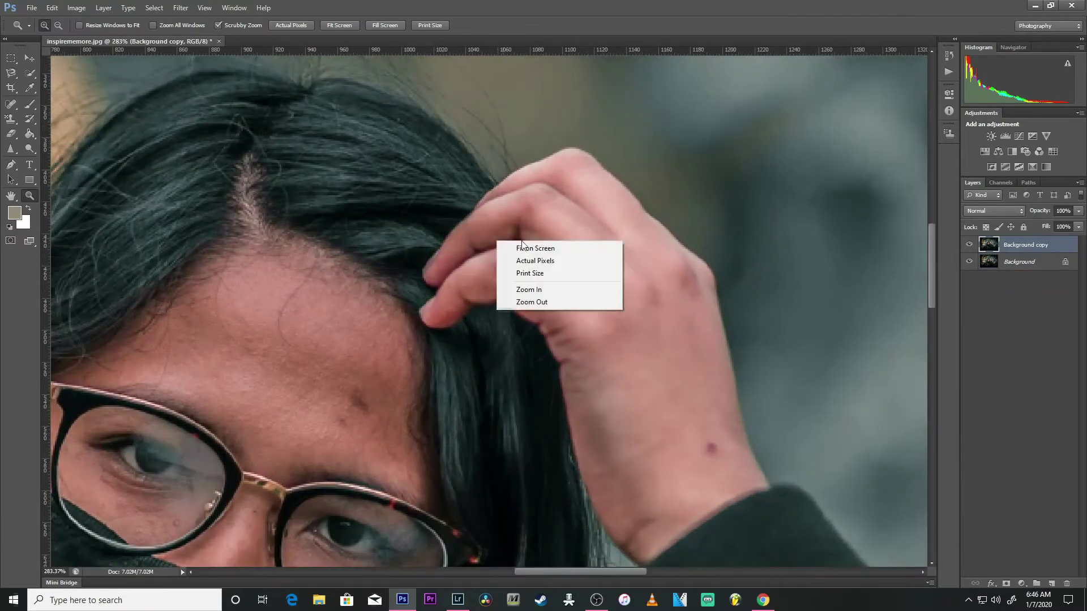
left_click(518, 245)
left_click(77, 8)
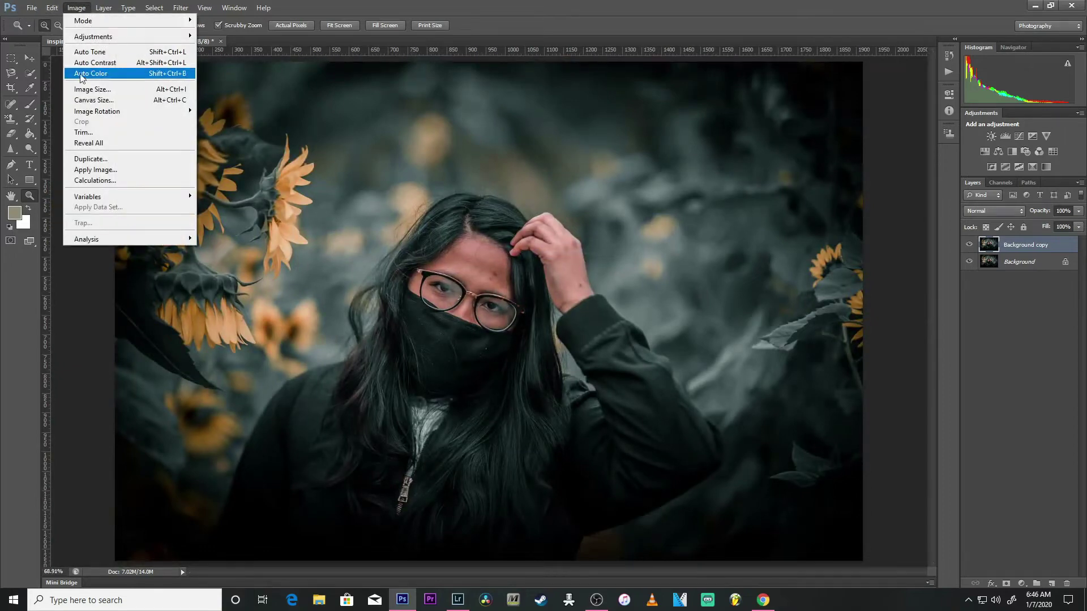
left_click(91, 97)
left_click(549, 225)
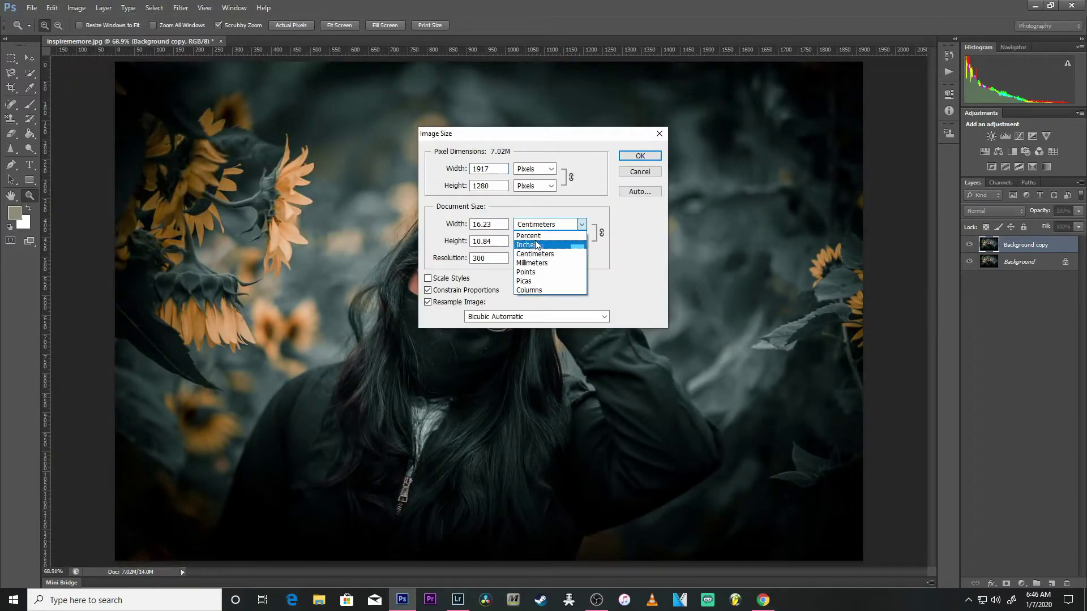
left_click(537, 243)
type("11")
left_click(633, 160)
left_click(637, 157)
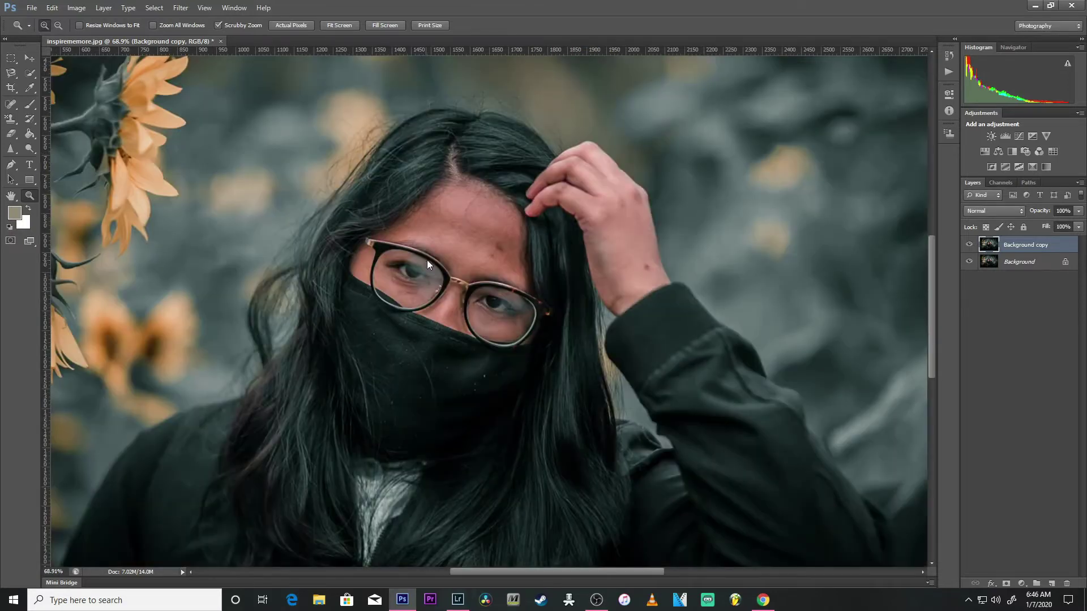
Desaturate the Background copy layer and convert it for smart filters
left_click_drag(462, 269, 389, 235)
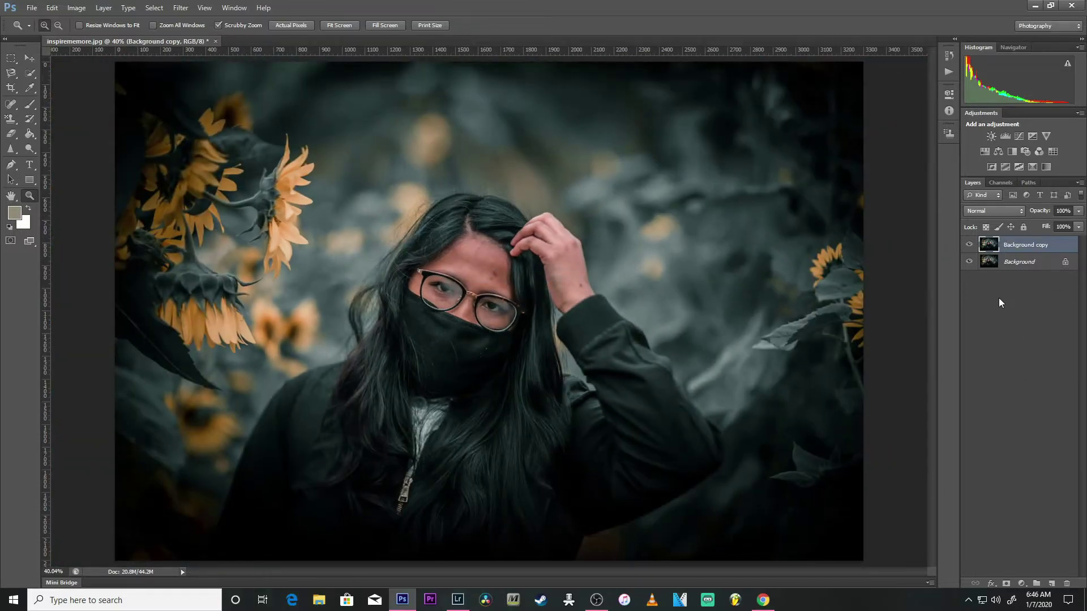
left_click(77, 8)
mouse_move(89, 36)
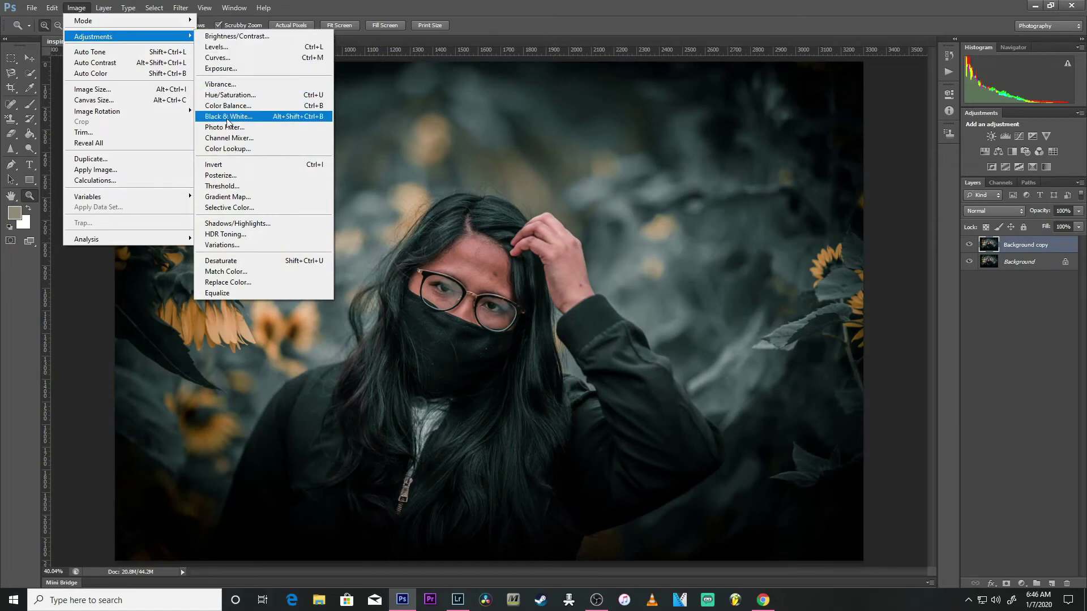
left_click(221, 261)
left_click(180, 7)
left_click(203, 35)
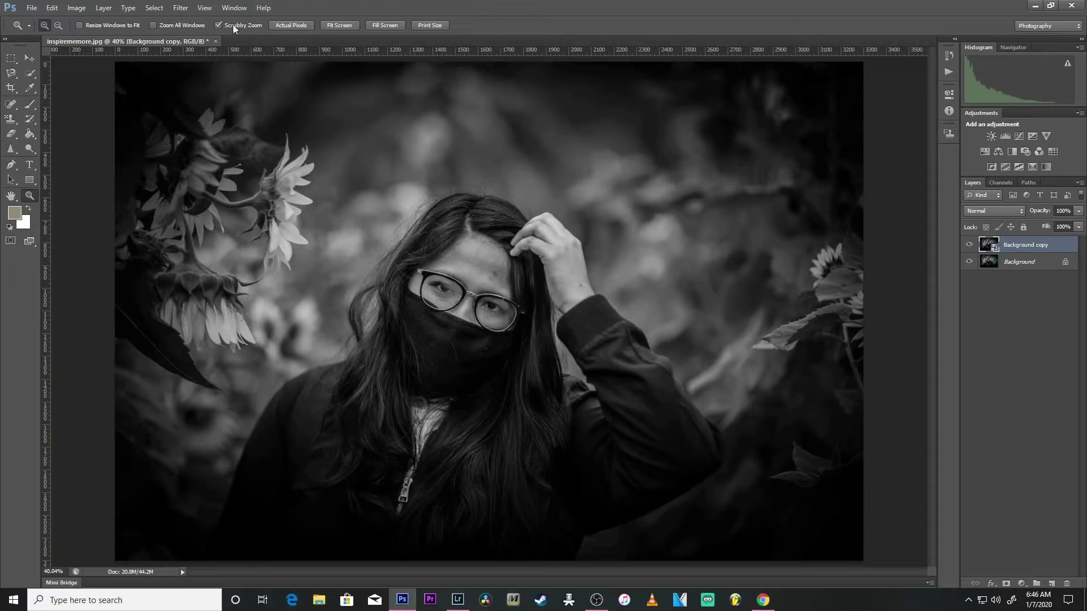
Apply a small-radius High Pass filter to the Background copy layer and set its blend mode to Overlay
left_click(181, 8)
mouse_move(251, 208)
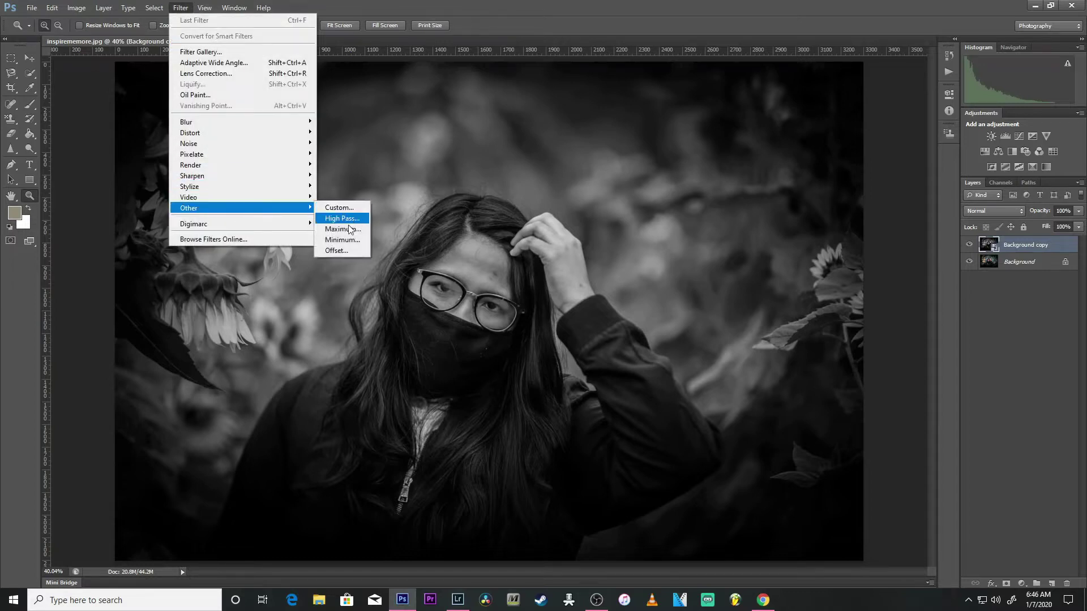
left_click(347, 219)
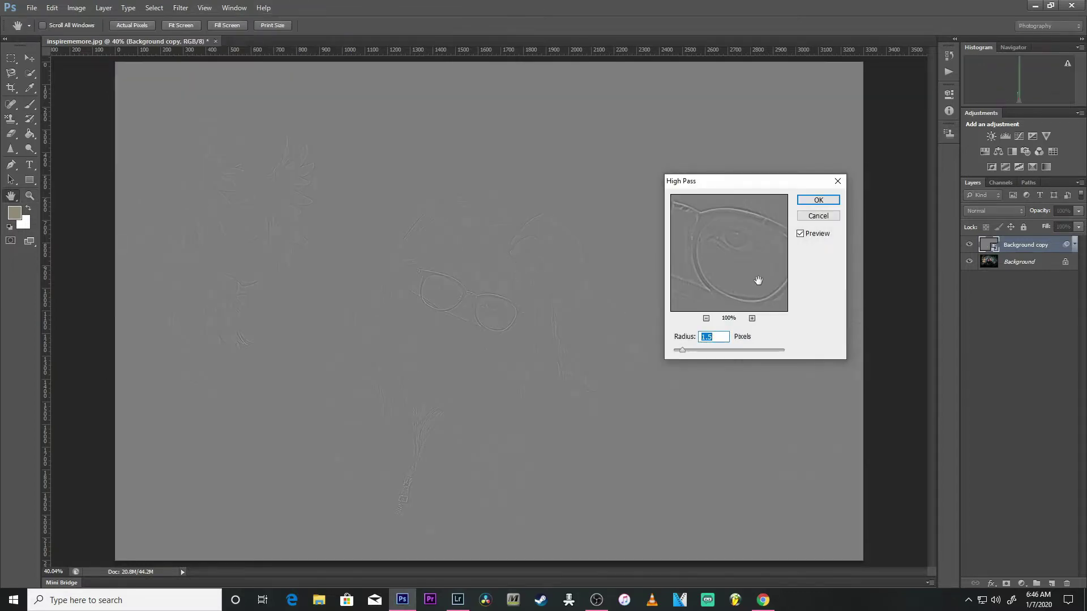
left_click_drag(769, 181, 439, 231)
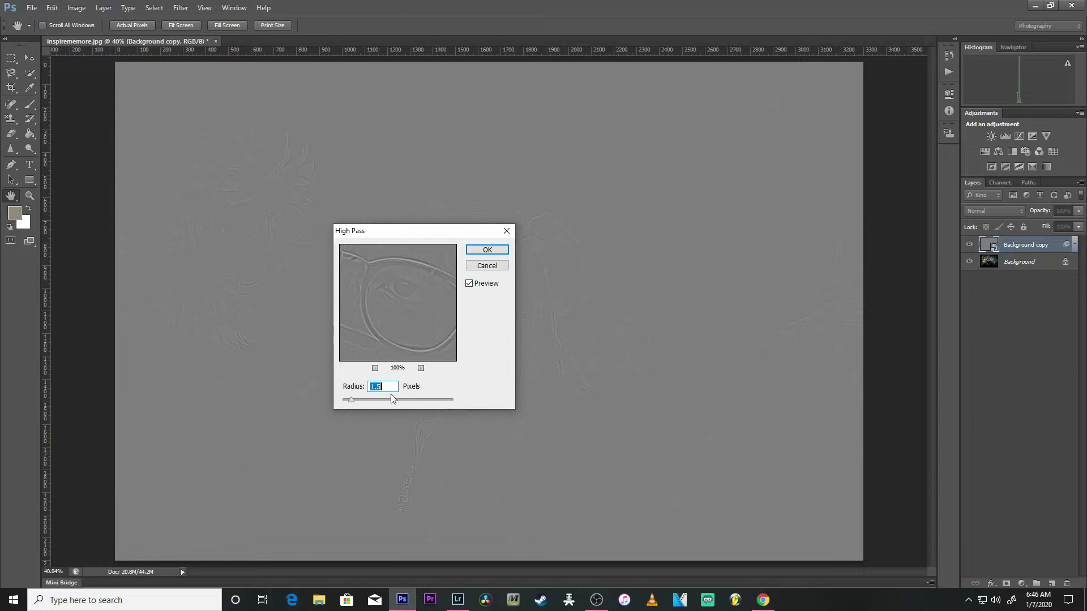
left_click_drag(351, 403, 354, 402)
left_click(486, 250)
key("z")
left_click(989, 211)
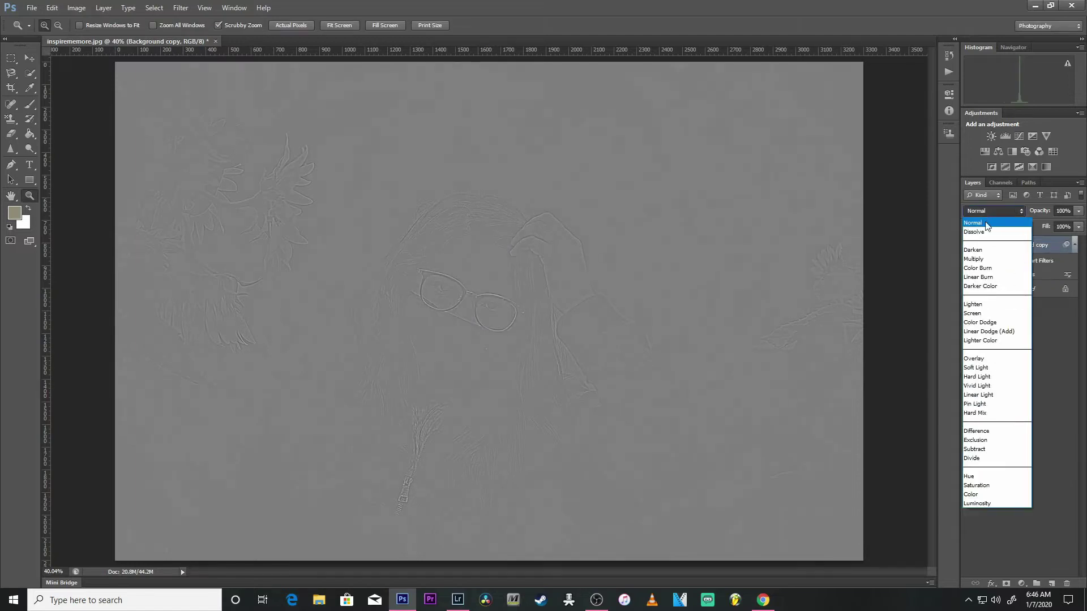
left_click(969, 364)
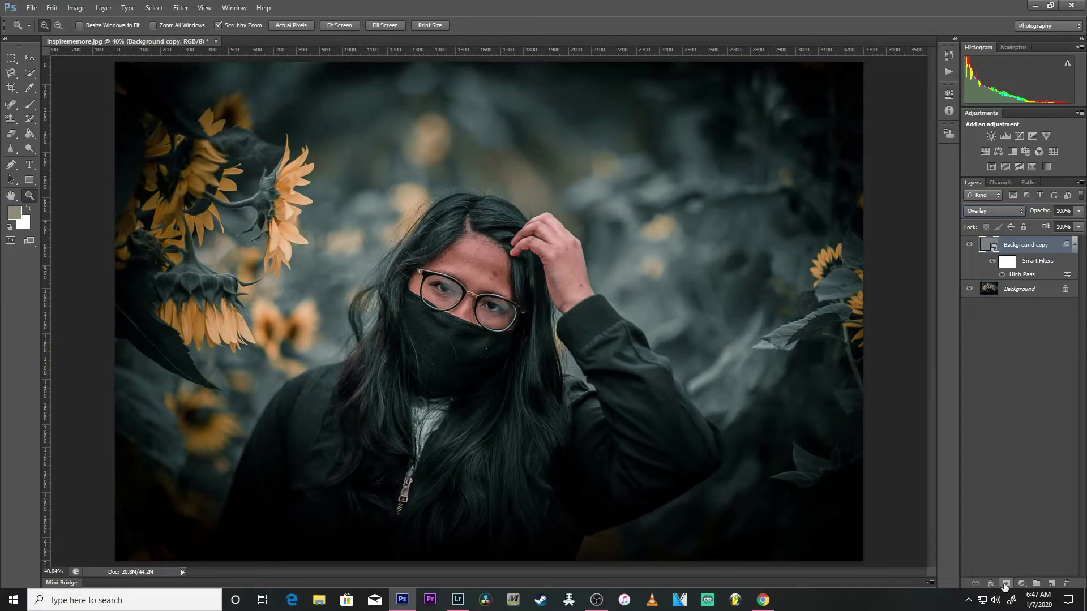
Add a black layer mask to the High Pass layer and paint white over the eyes and glasses to reveal the sharpening
left_click(1004, 586, "alt")
key("d")
left_click(36, 104)
key("z")
left_click_drag(397, 279, 448, 283)
left_click(30, 104)
mouse_move(520, 297)
left_mouse_down()
mouse_move(549, 319)
mouse_move(518, 295)
mouse_move(549, 313)
mouse_move(553, 333)
mouse_move(501, 346)
mouse_move(474, 309)
mouse_move(478, 288)
mouse_move(683, 357)
mouse_move(647, 366)
mouse_move(719, 367)
mouse_move(700, 398)
mouse_move(645, 364)
mouse_move(668, 396)
left_mouse_up()
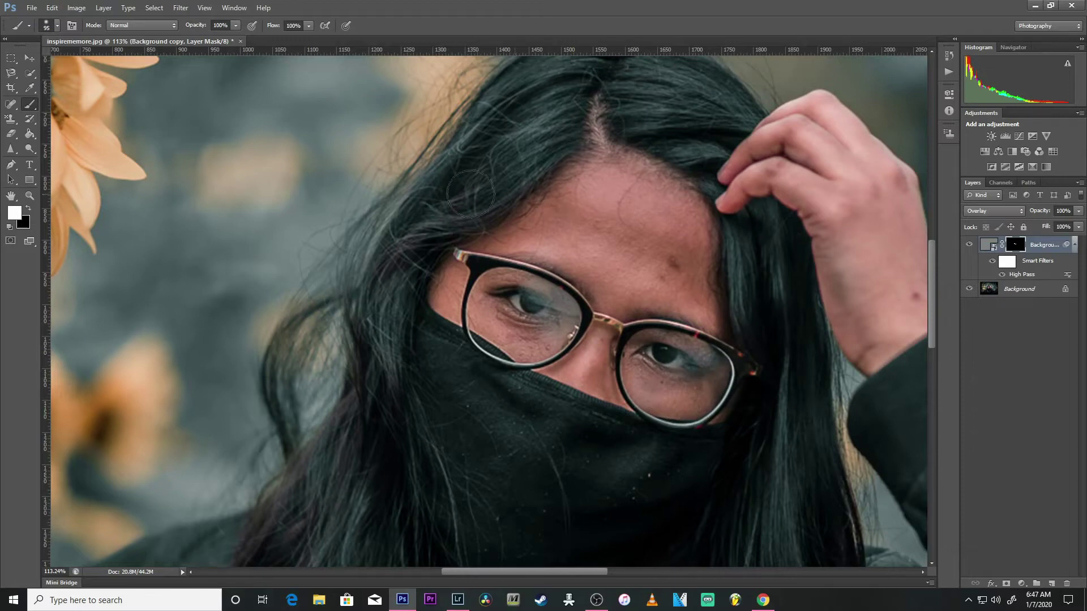
Paint white on the High Pass layer mask over more of the subject to extend the sharpening
left_click(30, 195)
left_click_drag(270, 182, 247, 195)
key("b")
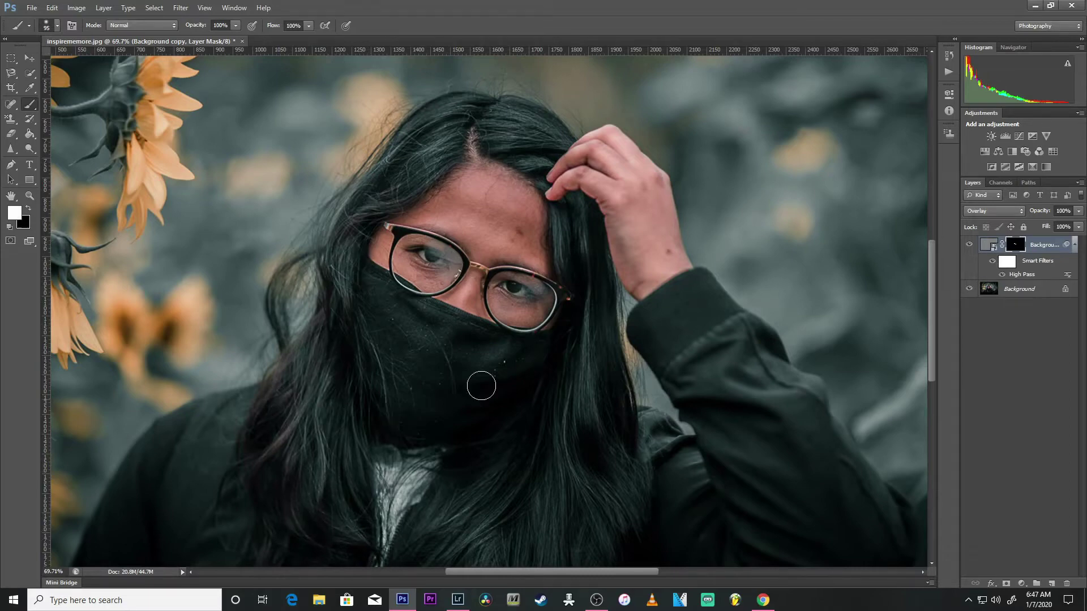
scroll(815, 358, "down", 4)
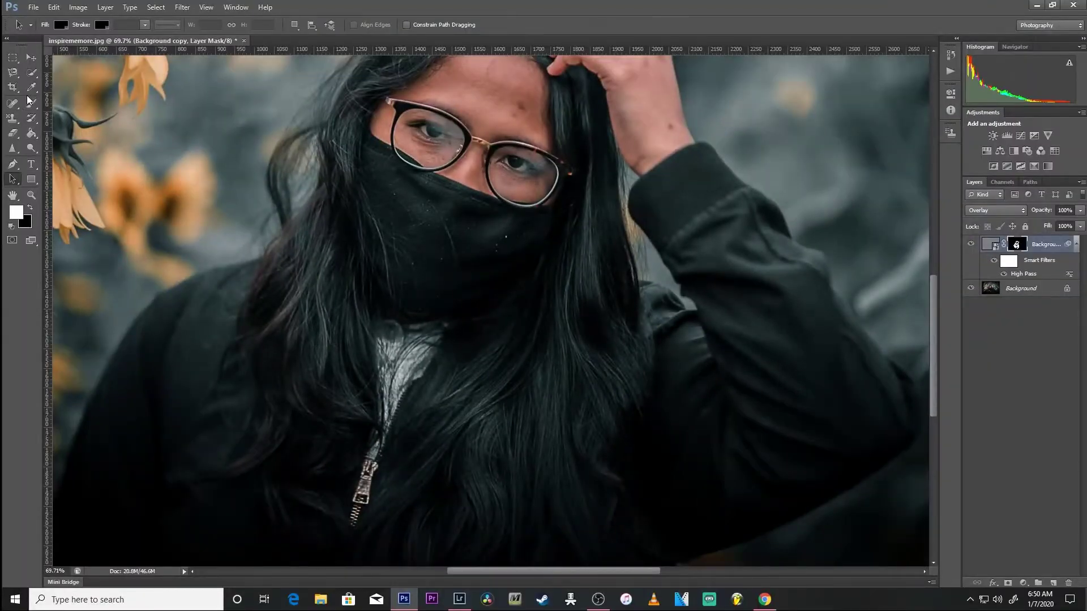
left_click(29, 102)
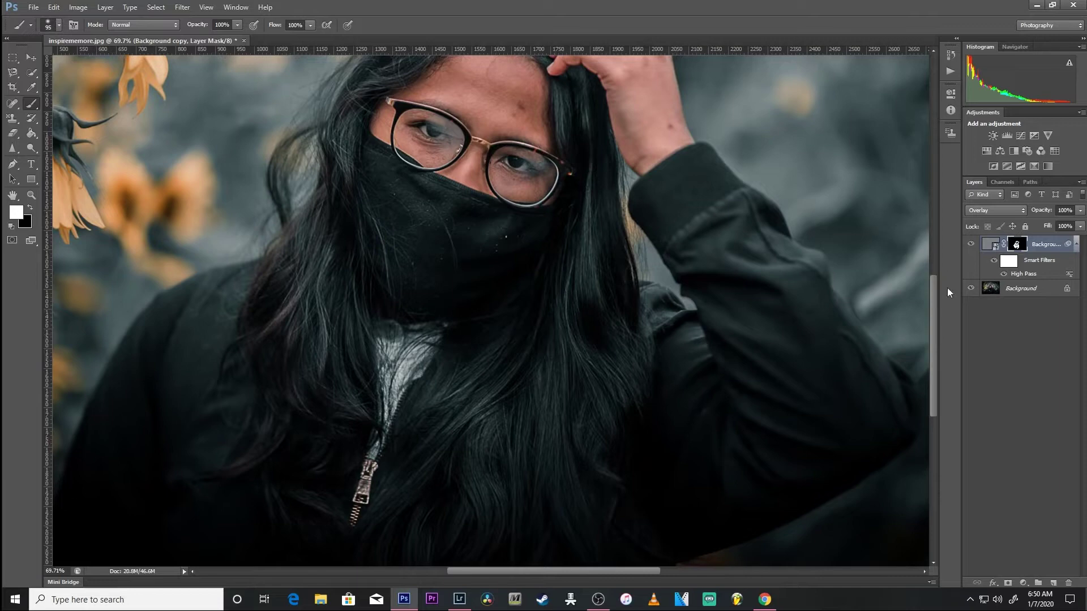
left_click_drag(928, 293, 935, 230)
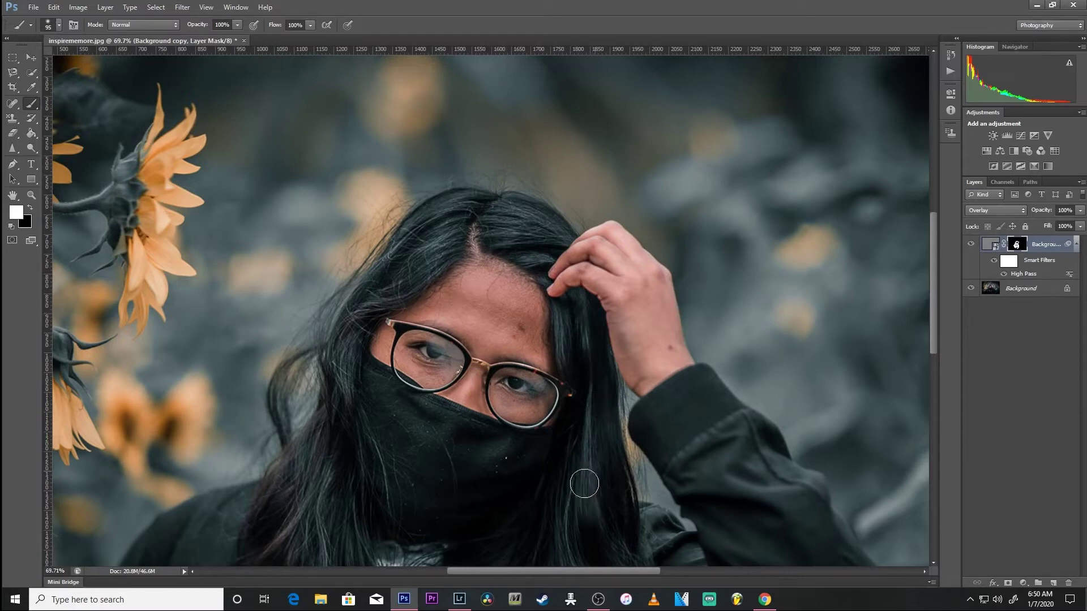
Fit the whole image in view and duplicate the Background layer as Background copy 2
left_click(31, 195)
right_click(263, 197)
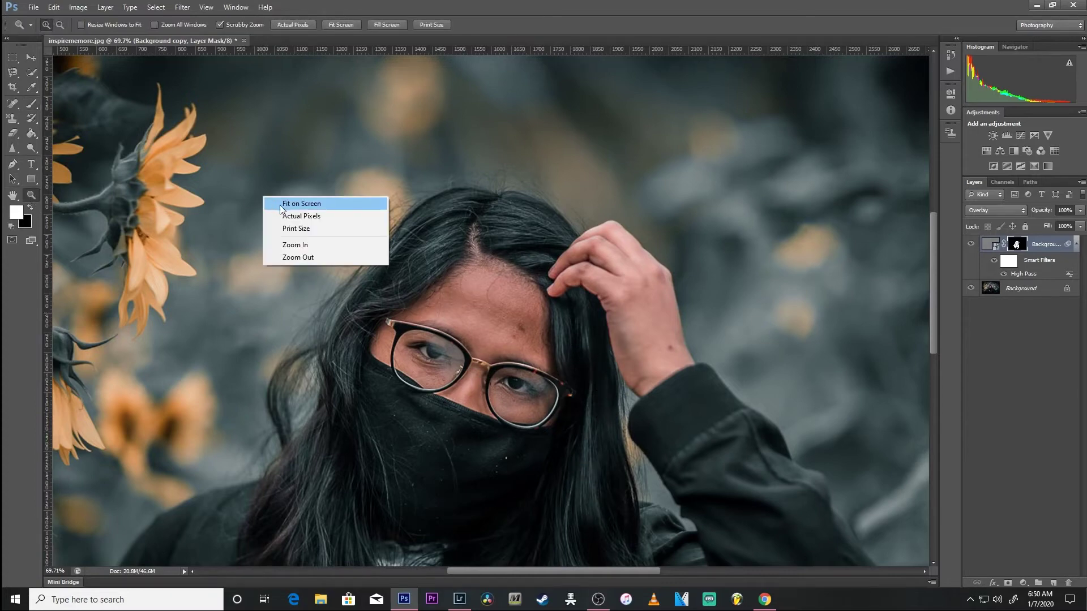
left_click(301, 203)
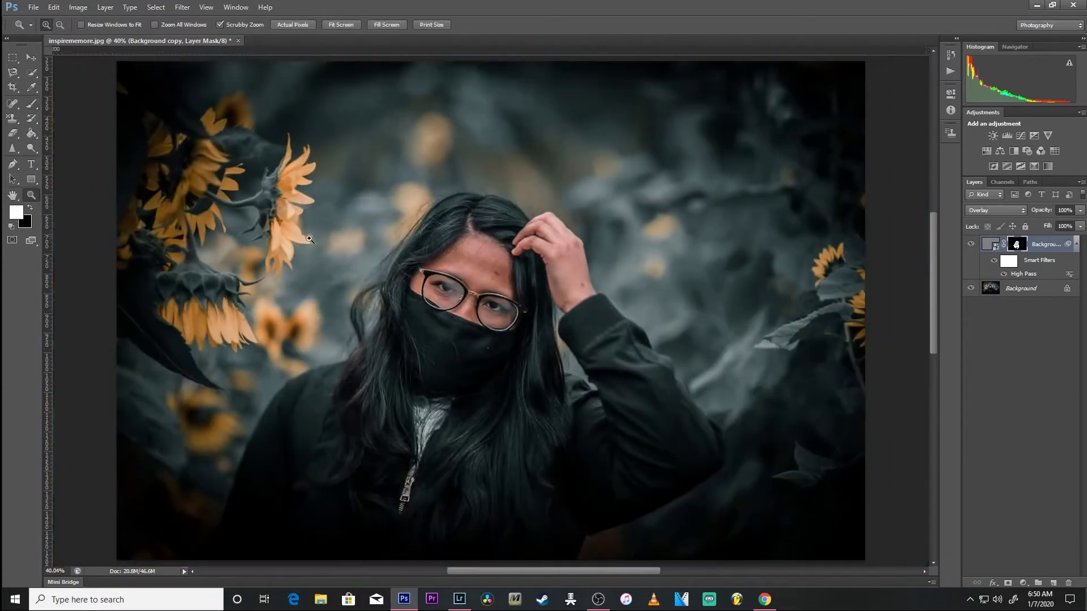
left_click(1015, 290)
right_click(1015, 290)
left_click(1003, 307)
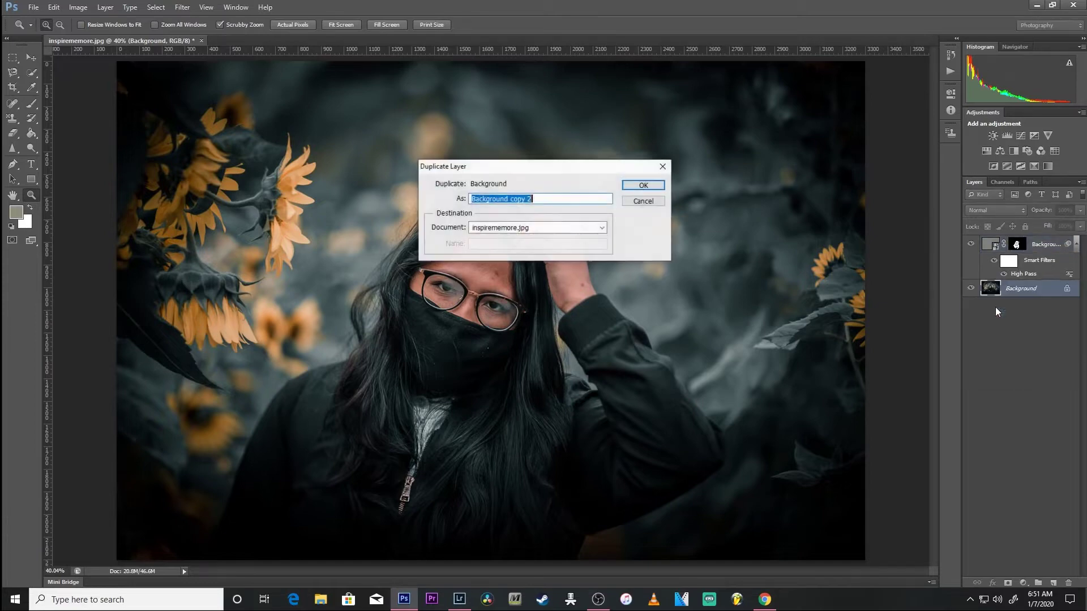
key("Return")
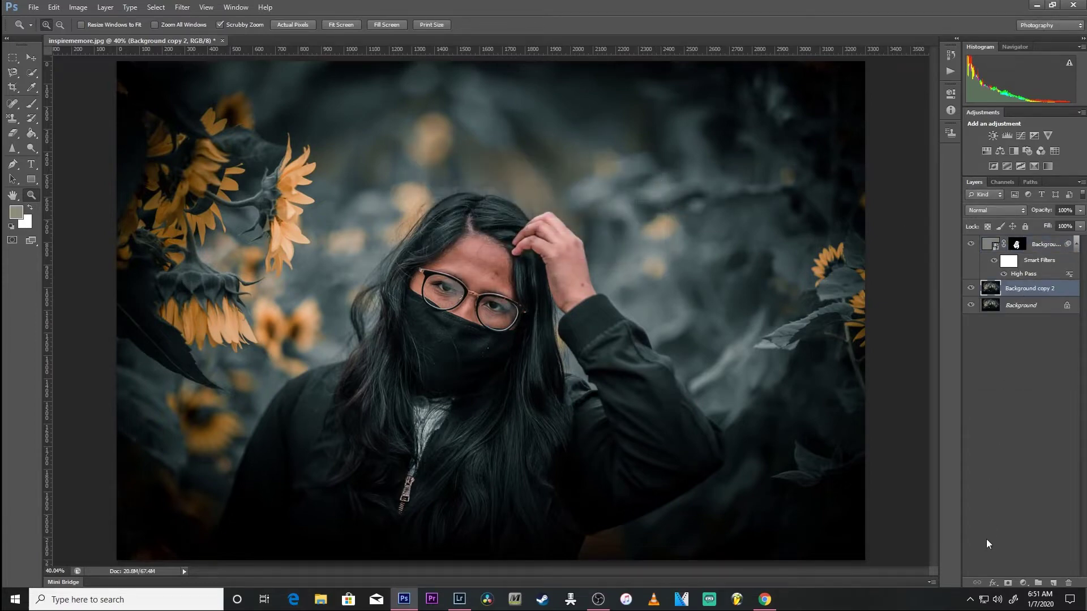
Add a Hue/Saturation adjustment layer above Background copy 2 with Color Burn blending and 5% fill
left_click(1024, 584)
left_click(1016, 448)
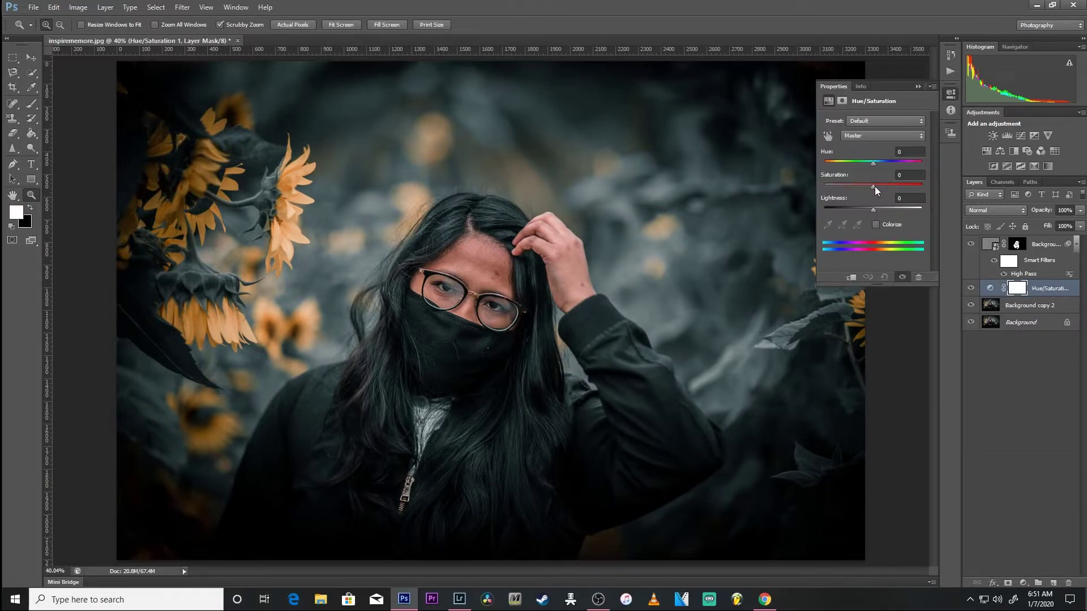
left_click(918, 87)
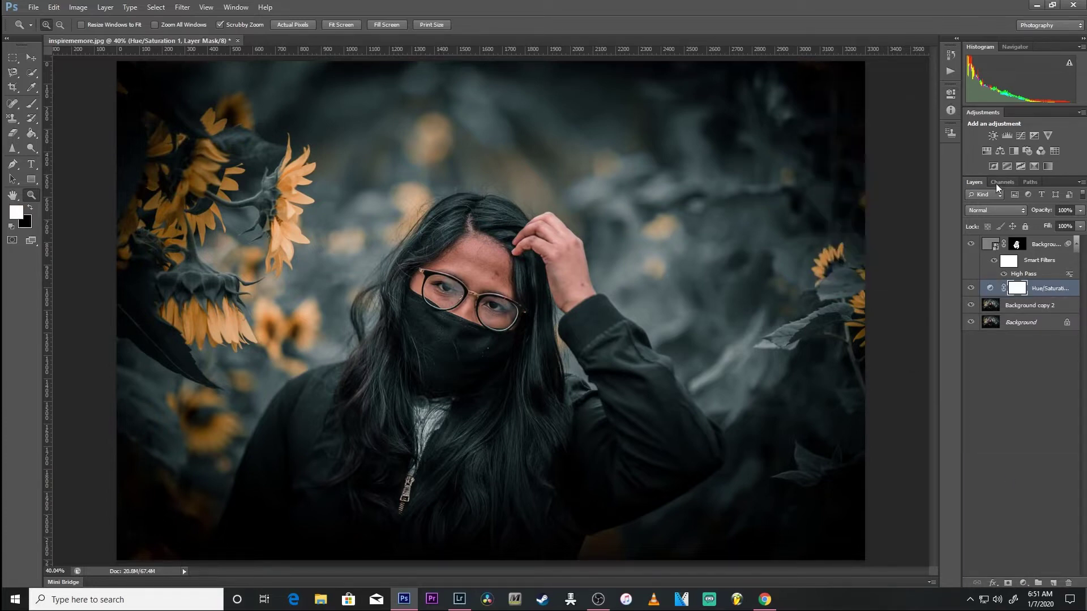
left_click(984, 211)
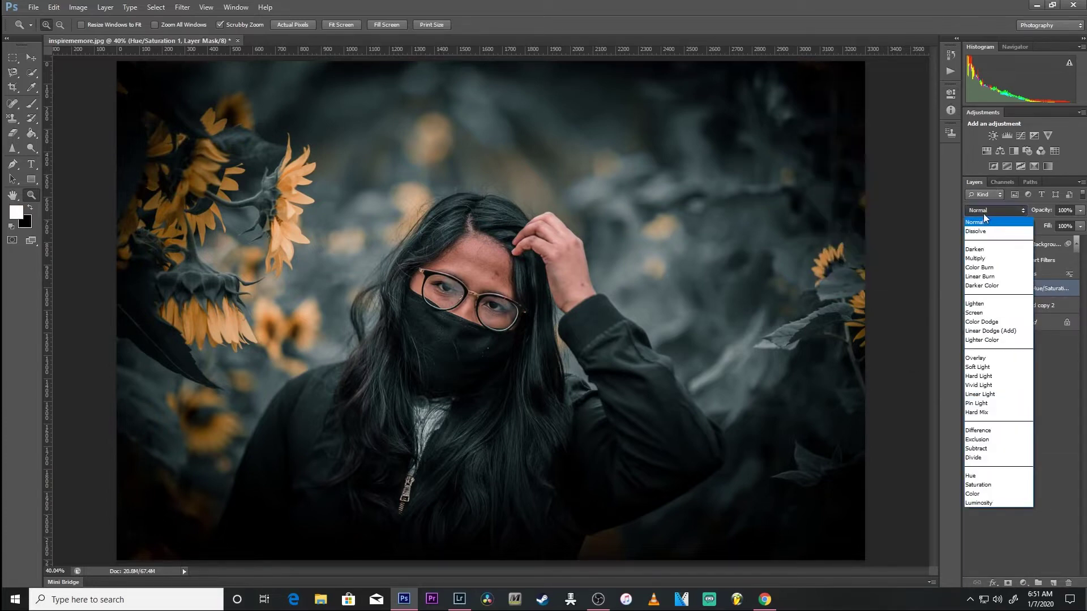
left_click(987, 269)
left_click(1080, 226)
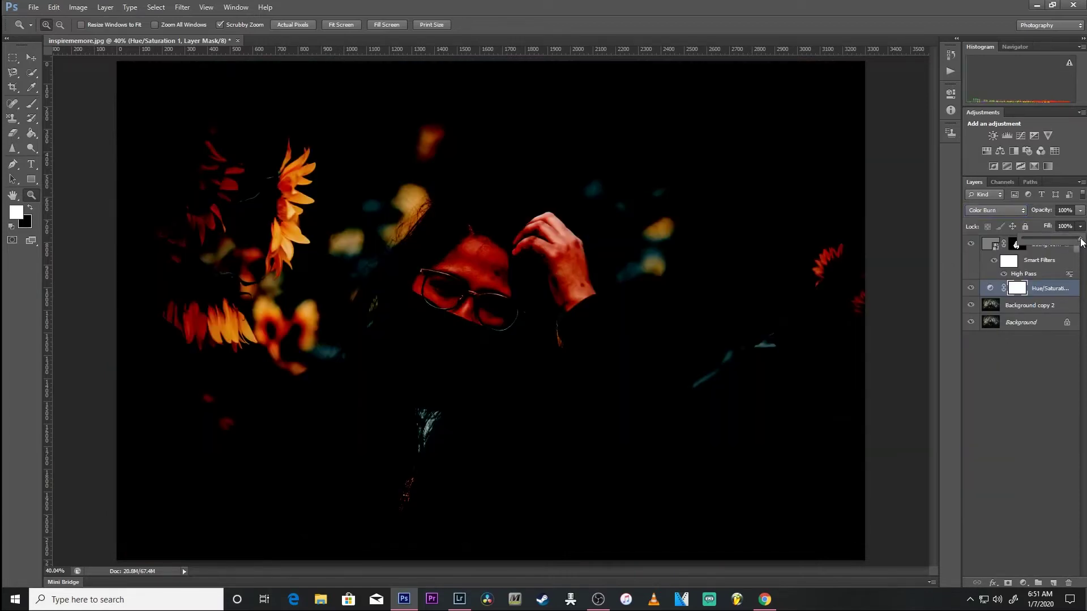
left_click_drag(1082, 242, 1025, 243)
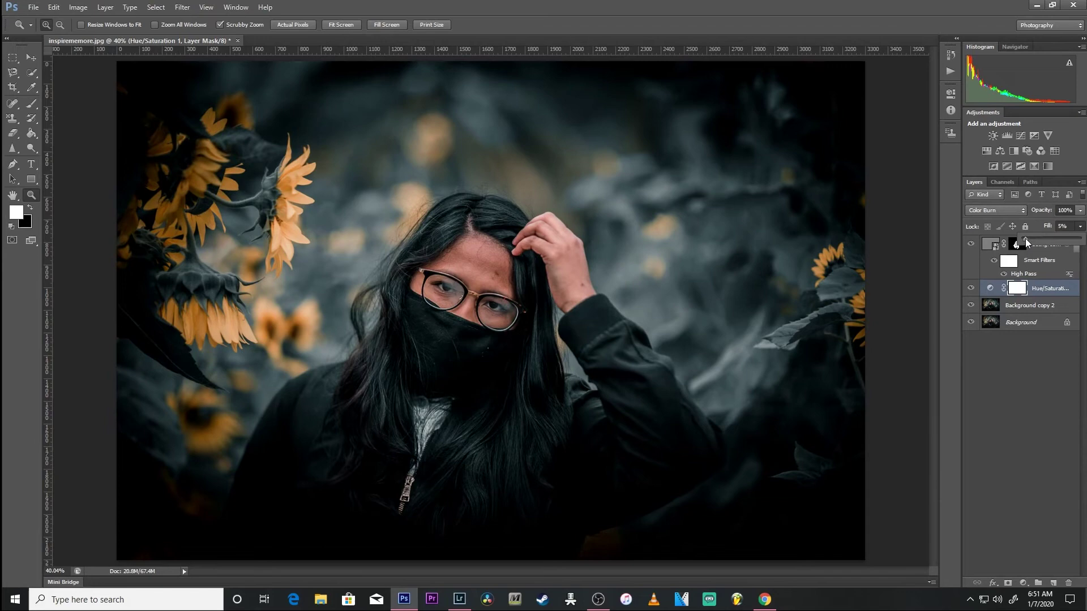
left_click_drag(1026, 242, 1031, 245)
Duplicate the Background copy 2 layer as Background copy 3
left_click(1018, 305)
right_click(1019, 310)
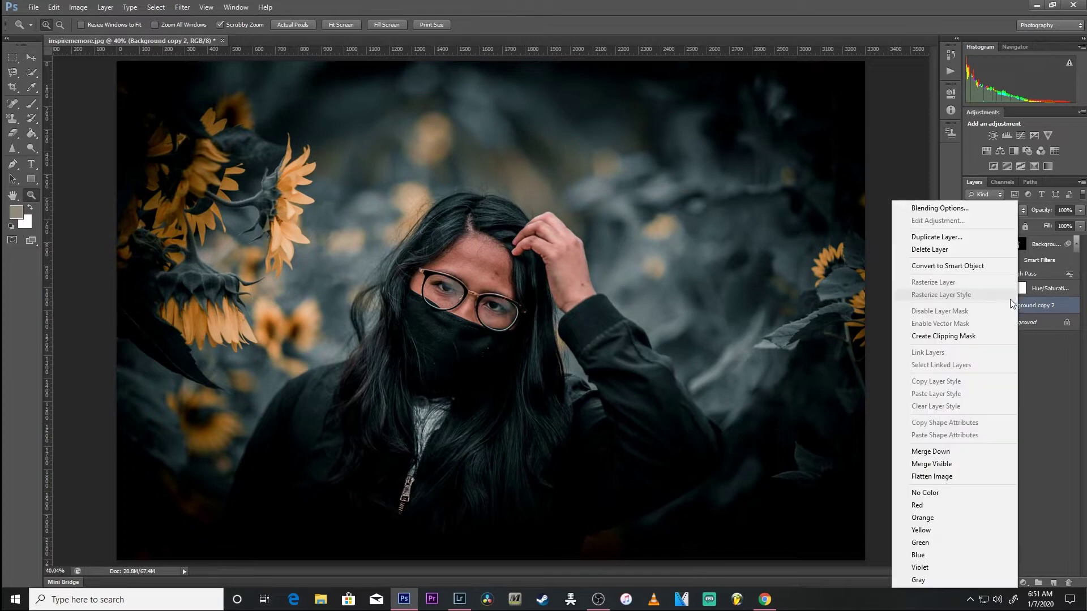
left_click(969, 242)
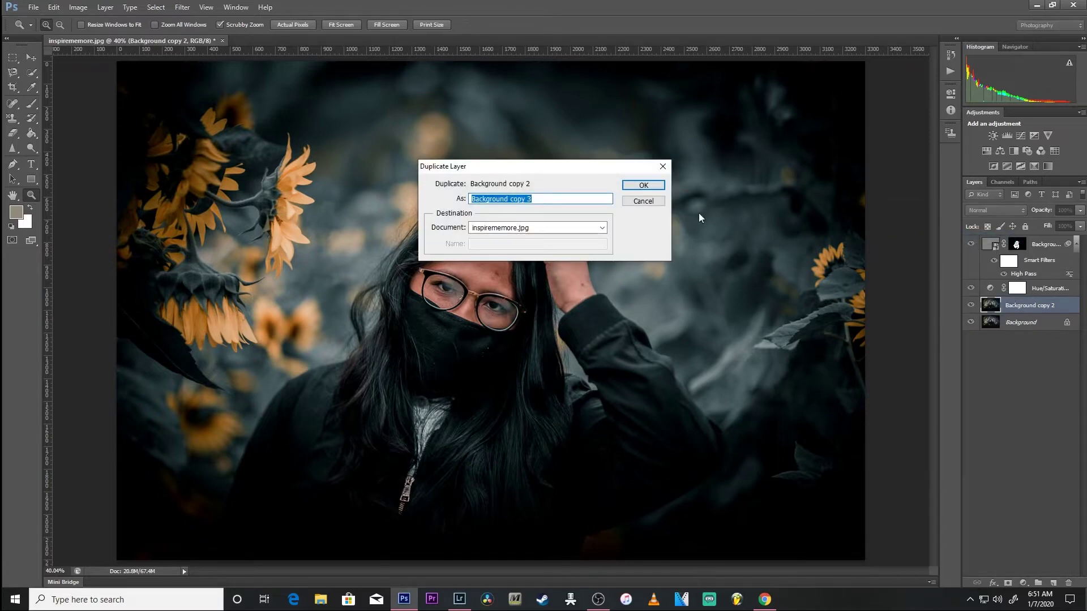
left_click(645, 188)
Add a Hue/Saturation adjustment layer above Background copy 3 with Color Dodge blending and 10% fill
left_click(1023, 581)
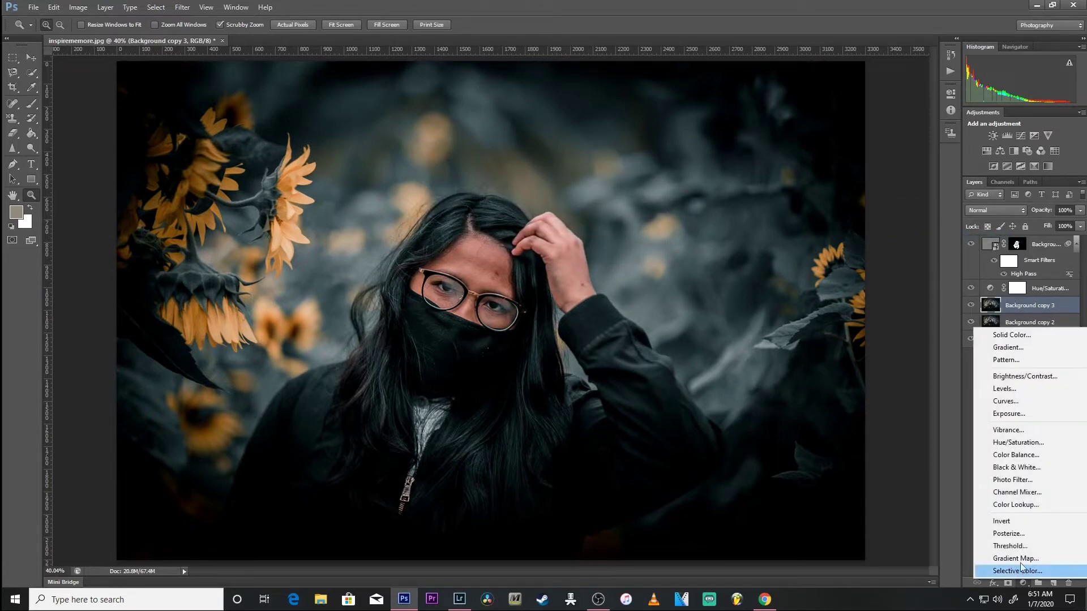
left_click(1016, 444)
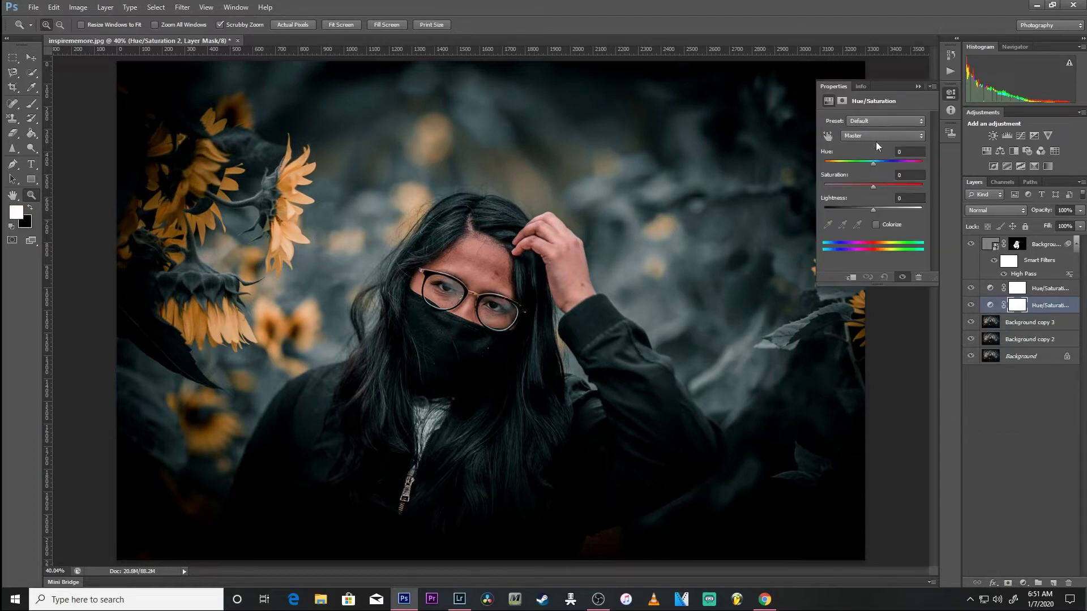
left_click(917, 87)
left_click(979, 212)
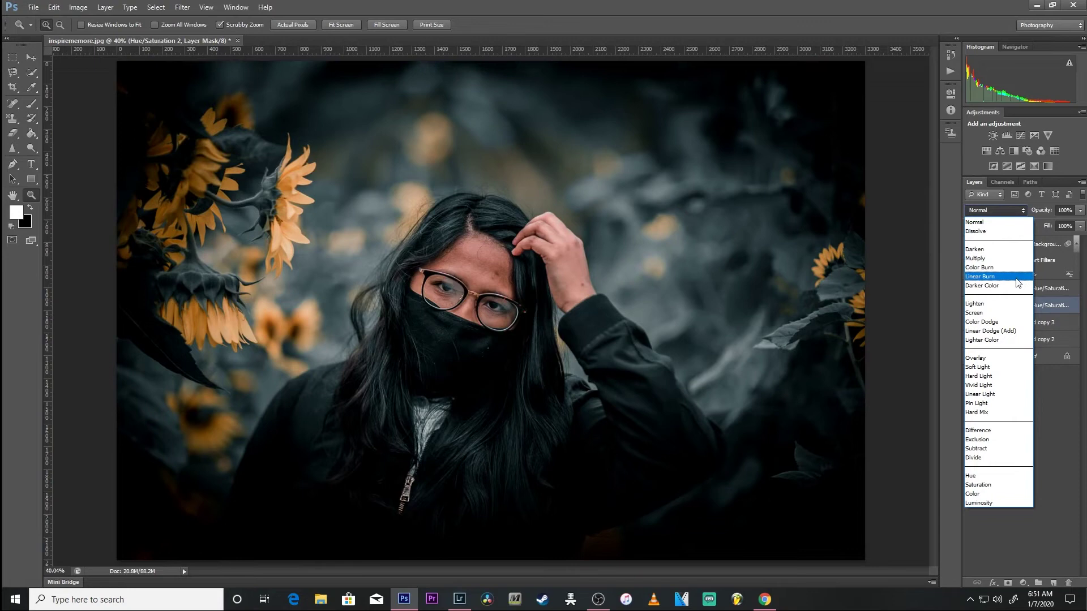
left_click(1007, 321)
left_click(1081, 226)
left_click_drag(1081, 240, 1027, 242)
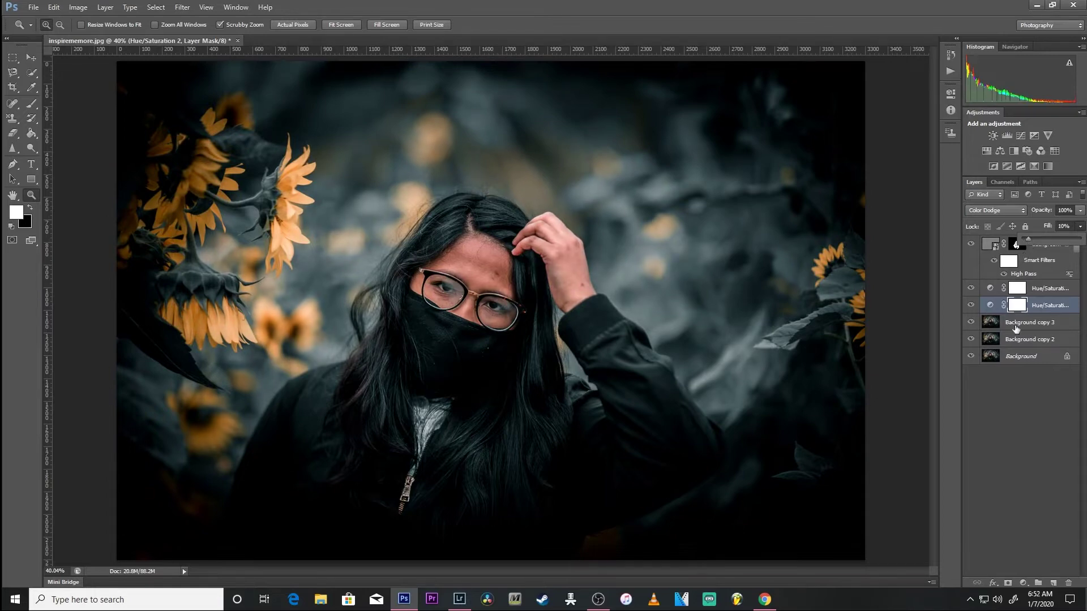
Set the saturation of both Hue/Saturation adjustment layers to +100
double_click(991, 289)
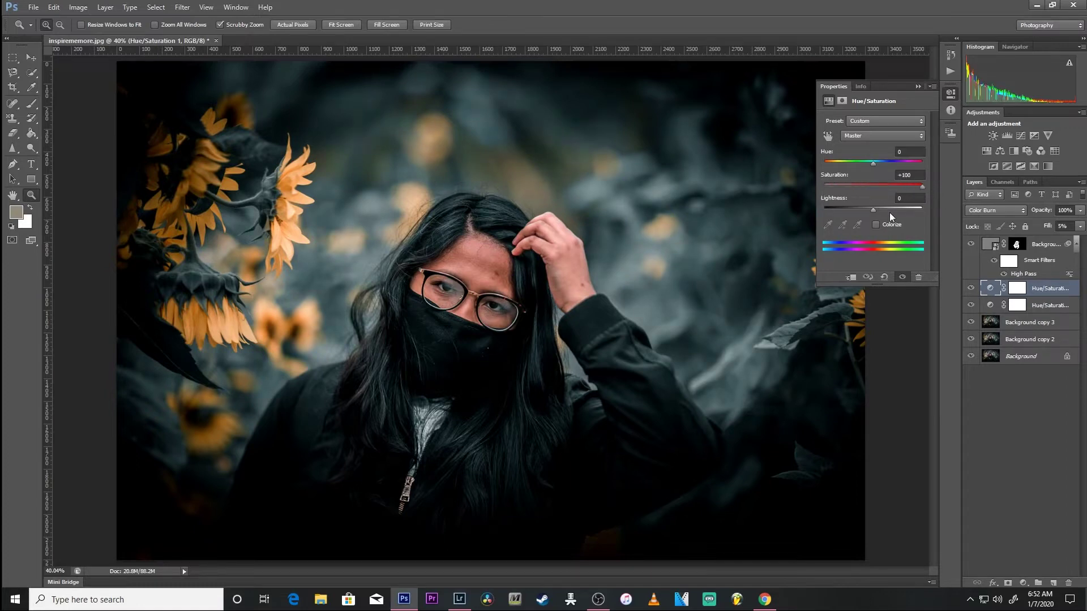
left_click(916, 86)
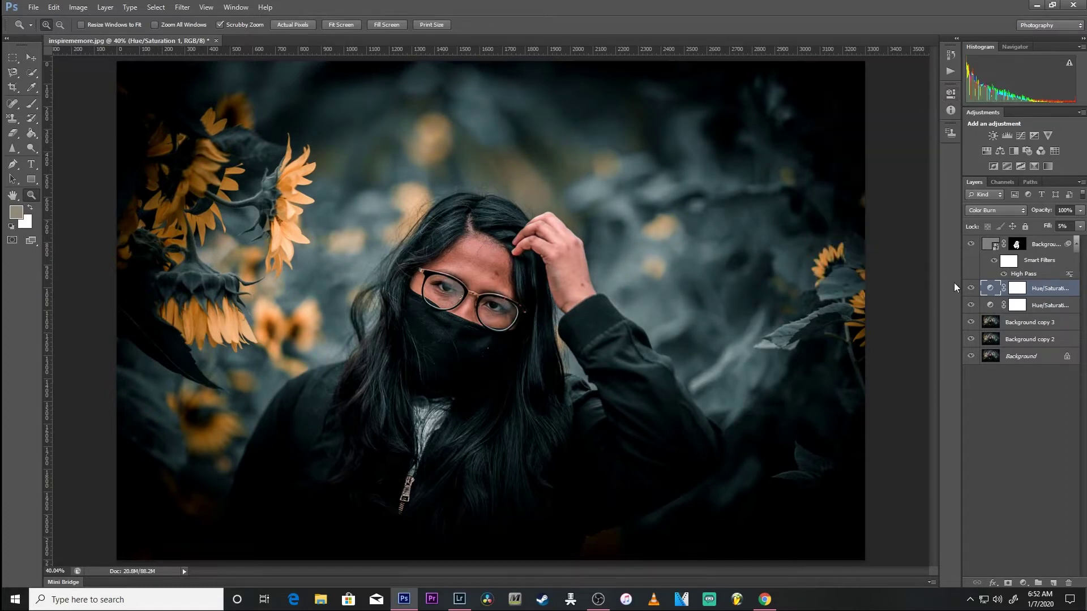
double_click(991, 306)
left_click_drag(873, 187, 929, 186)
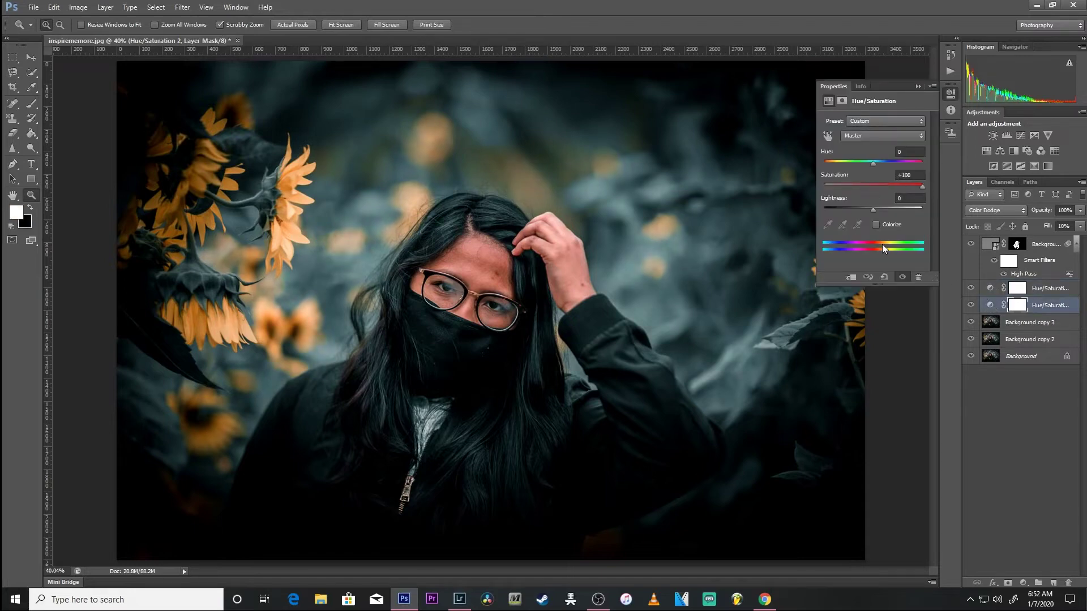
left_click(917, 87)
Toggle the visibility of the two Hue/Saturation layers to compare the image with and without them
left_click(970, 306)
left_click(970, 306)
left_click(971, 306)
left_click(970, 288)
left_click(971, 290)
left_click(972, 293)
left_click(971, 289)
left_click(971, 306)
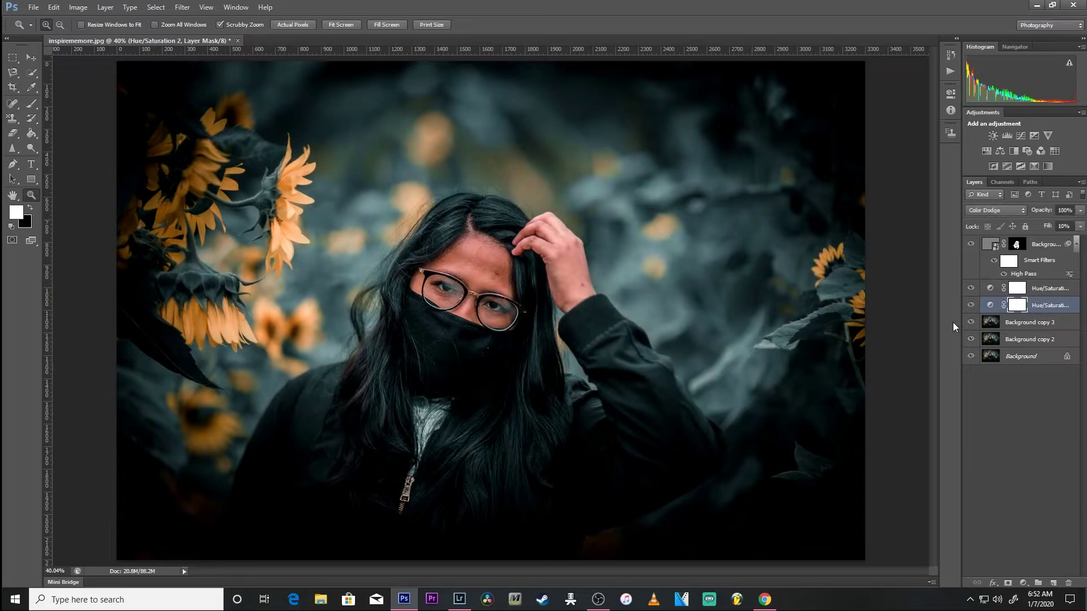
left_click_drag(806, 335, 801, 358)
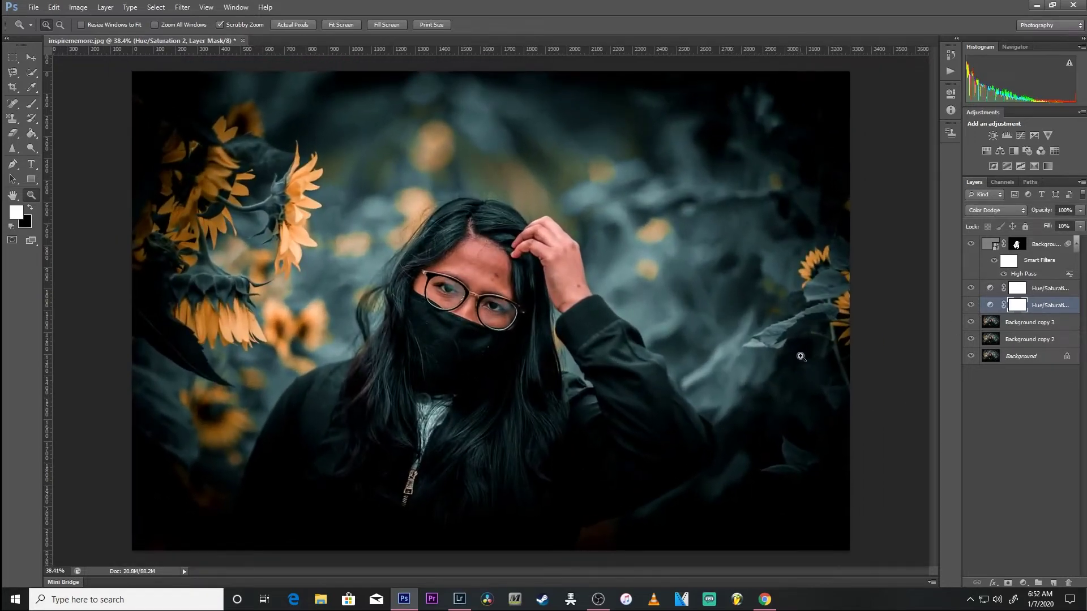
Duplicate the Background copy 3 layer as Background copy 4 and add a Curves adjustment layer above it
left_click(1025, 323)
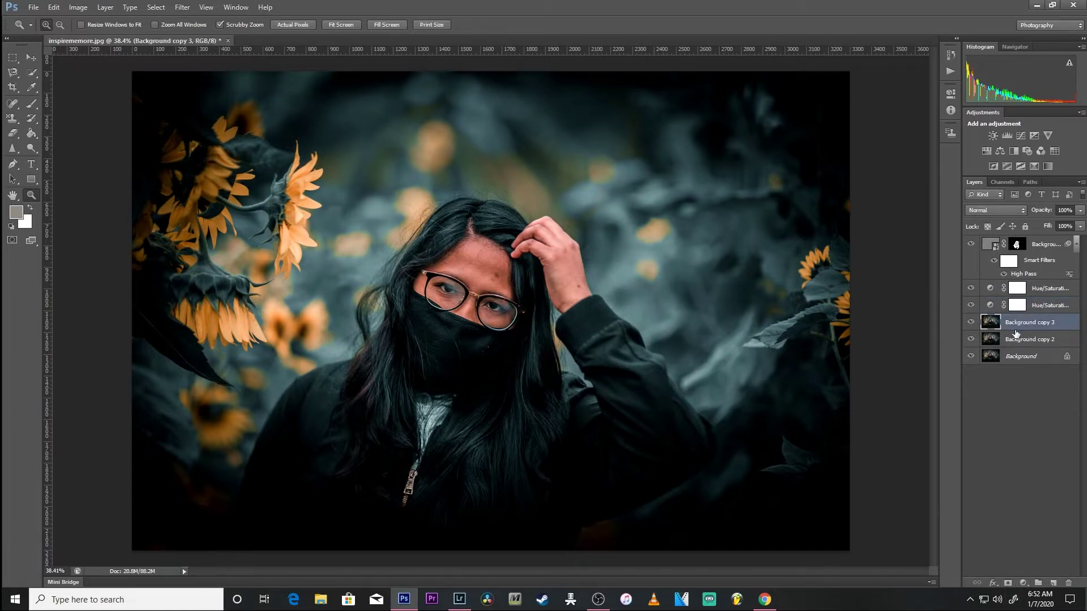
right_click(1016, 334)
left_click(931, 239)
left_click(643, 185)
left_click(1023, 583)
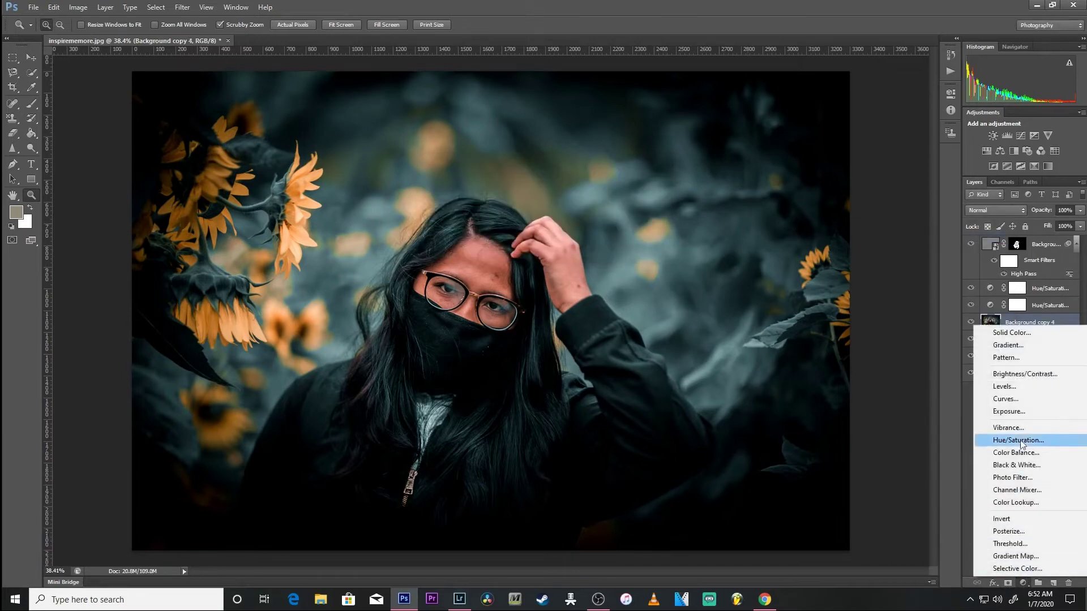
left_click(1023, 398)
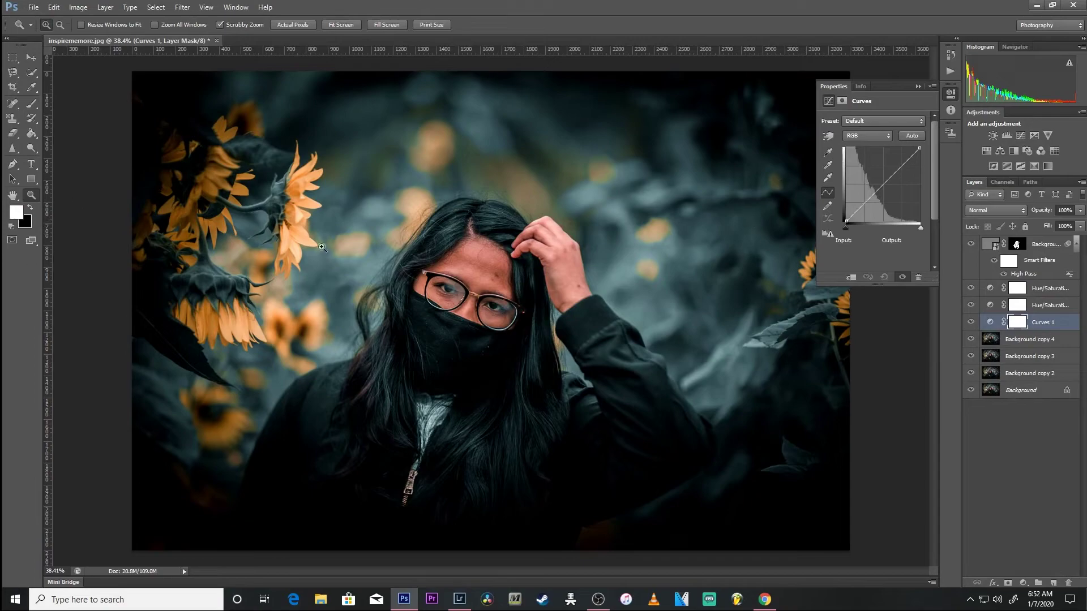
Set the Curves gray point by sampling a pixel on the bright edge of the glasses frame, and fit the image in view
left_click_drag(443, 313, 268, 116)
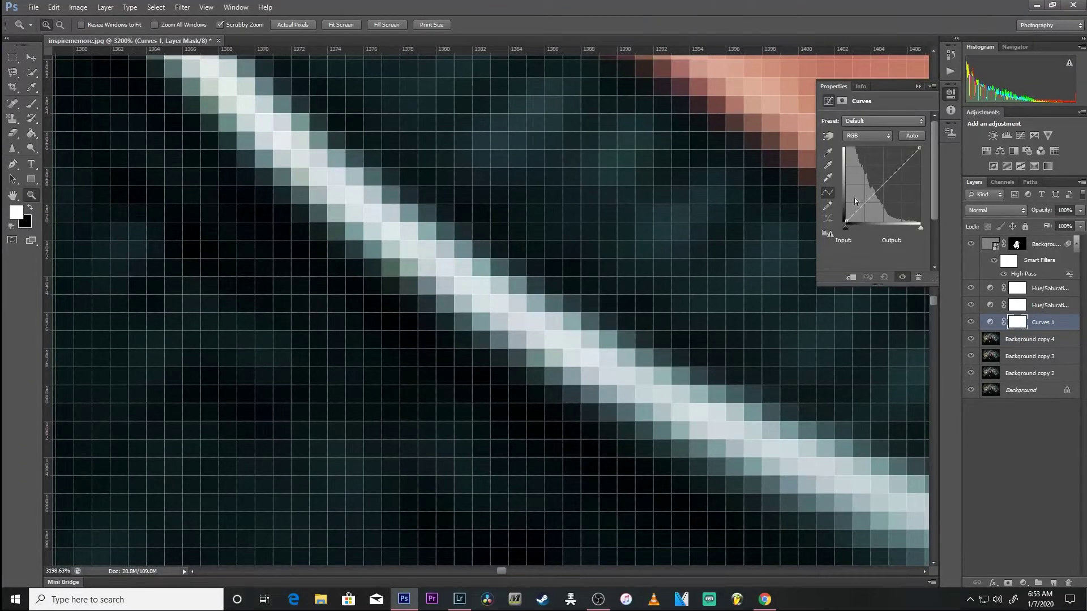
left_click(829, 165)
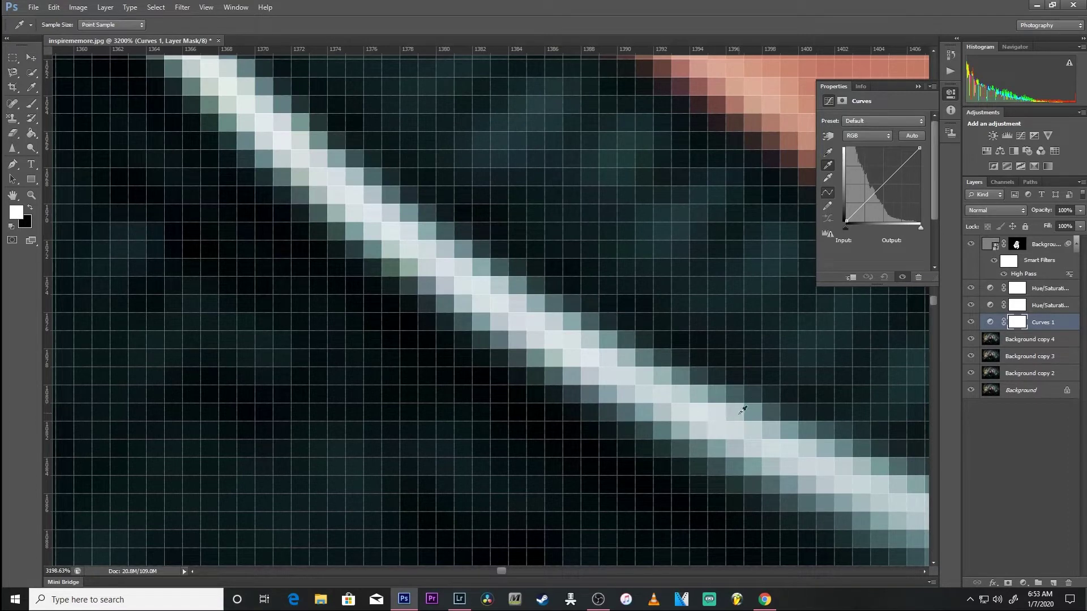
left_click(738, 410)
left_click(31, 195)
right_click(372, 218)
left_click(397, 224)
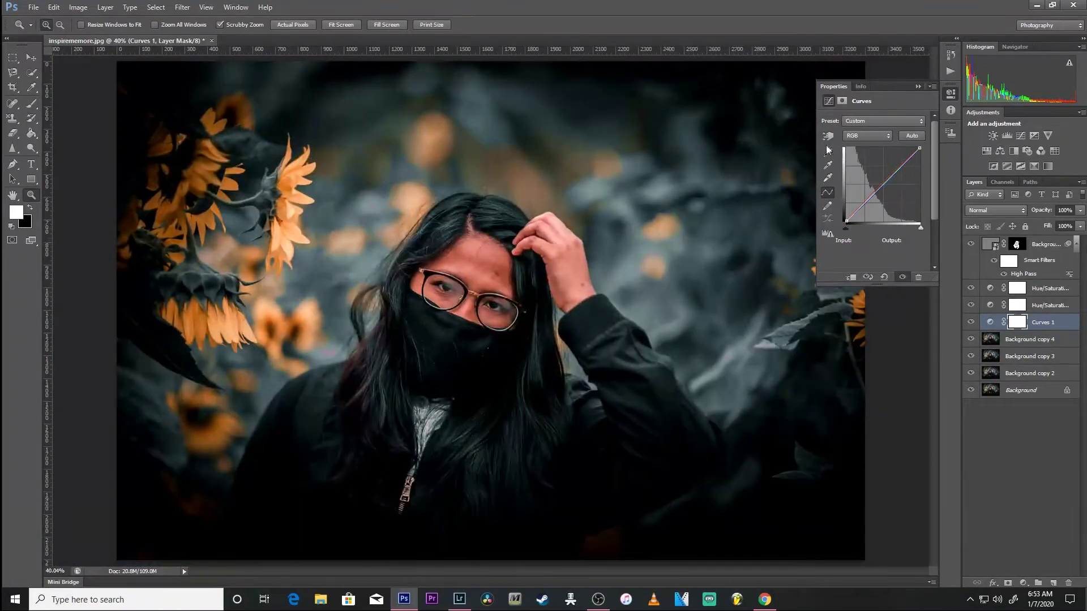
left_click(917, 86)
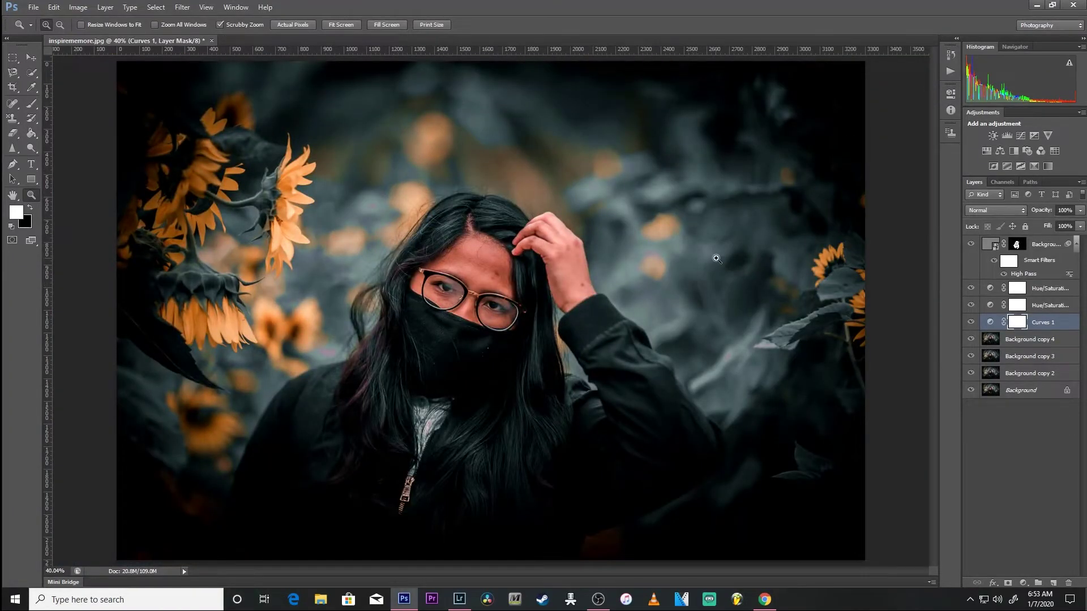
Duplicate the Background copy 4 layer as Background copy 5 and add a Vibrance adjustment layer above it
right_click(1016, 343)
left_click(957, 234)
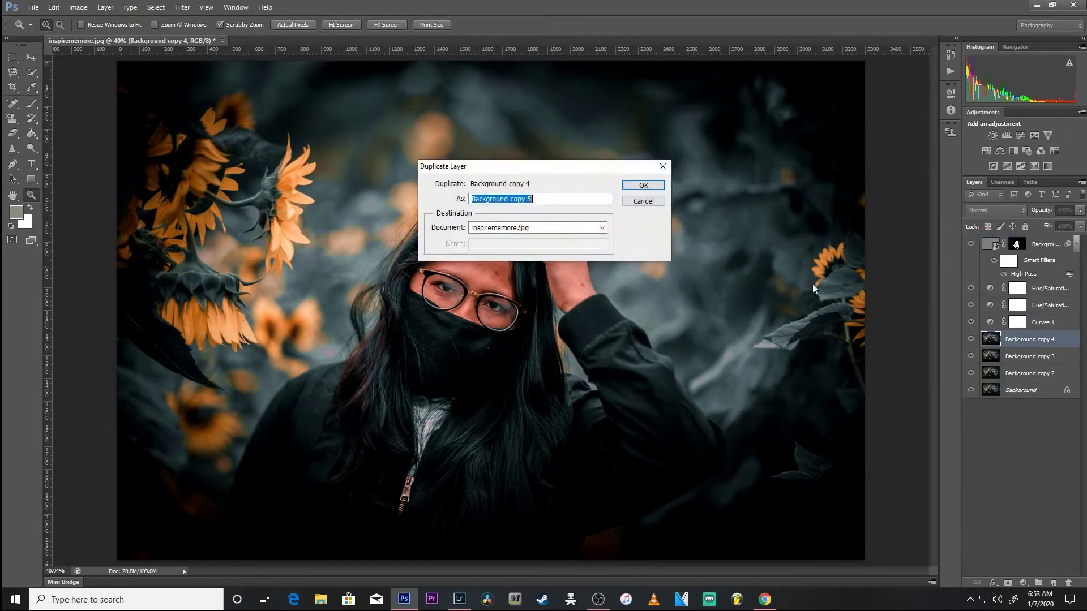
left_click(643, 185)
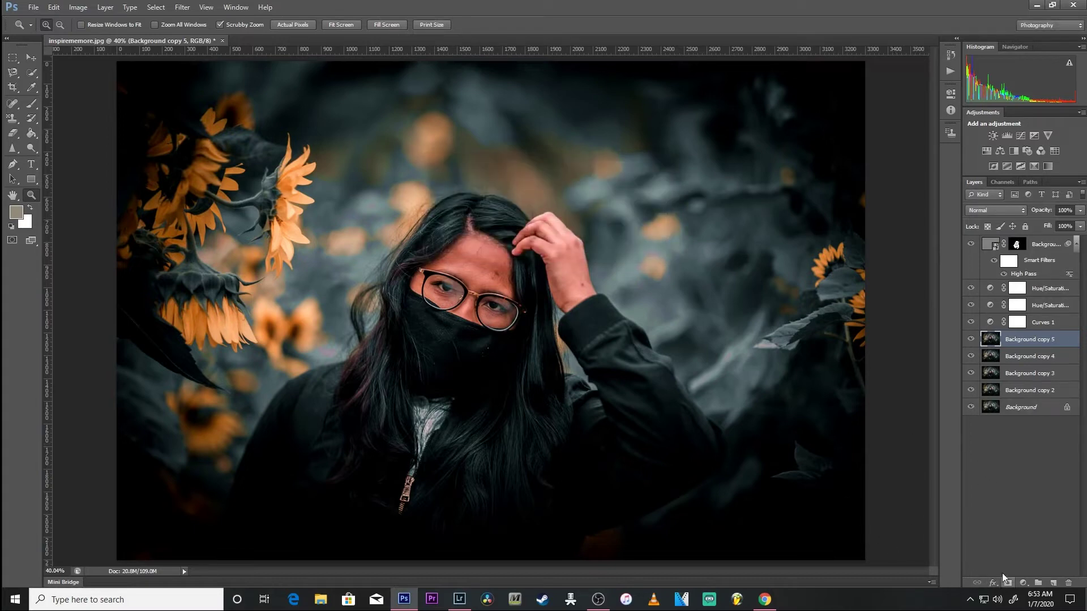
left_click(1023, 583)
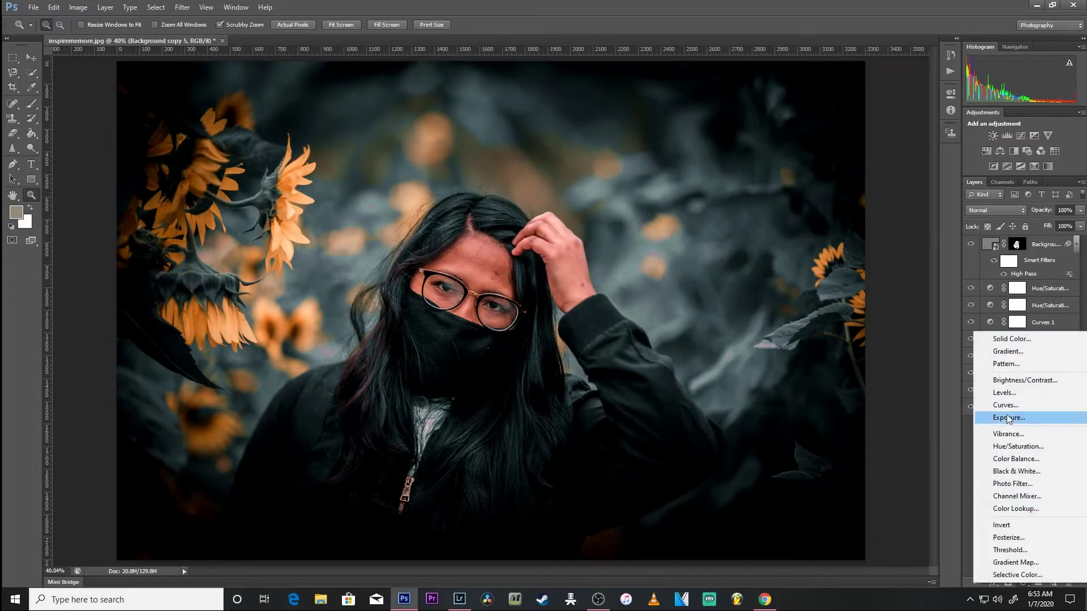
left_click(1009, 434)
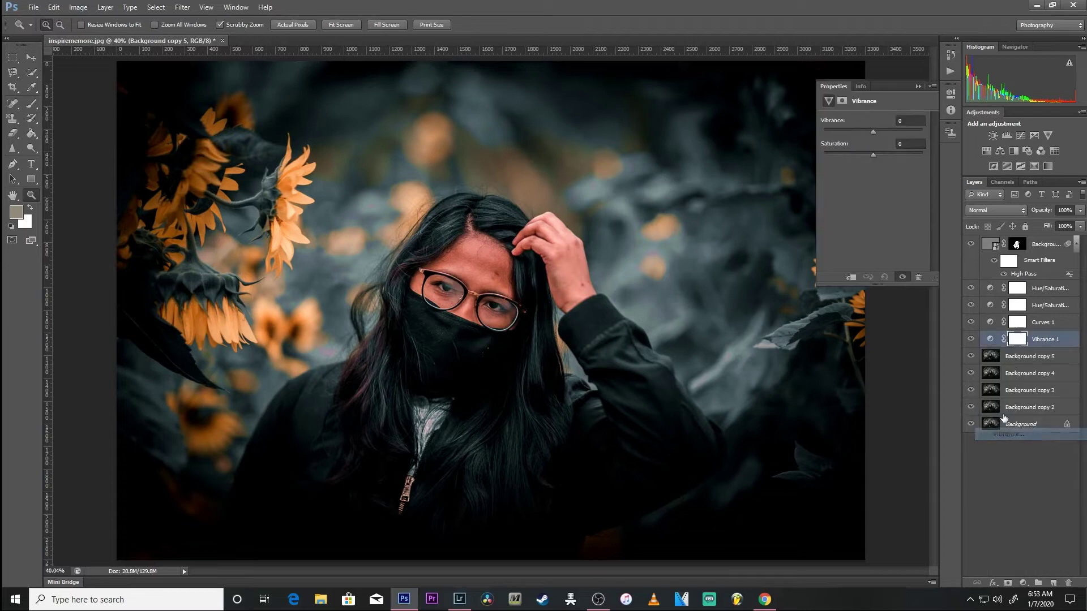
Try a stronger vibrance on the Vibrance 1 layer, then delete that adjustment layer
left_click_drag(824, 132, 870, 130)
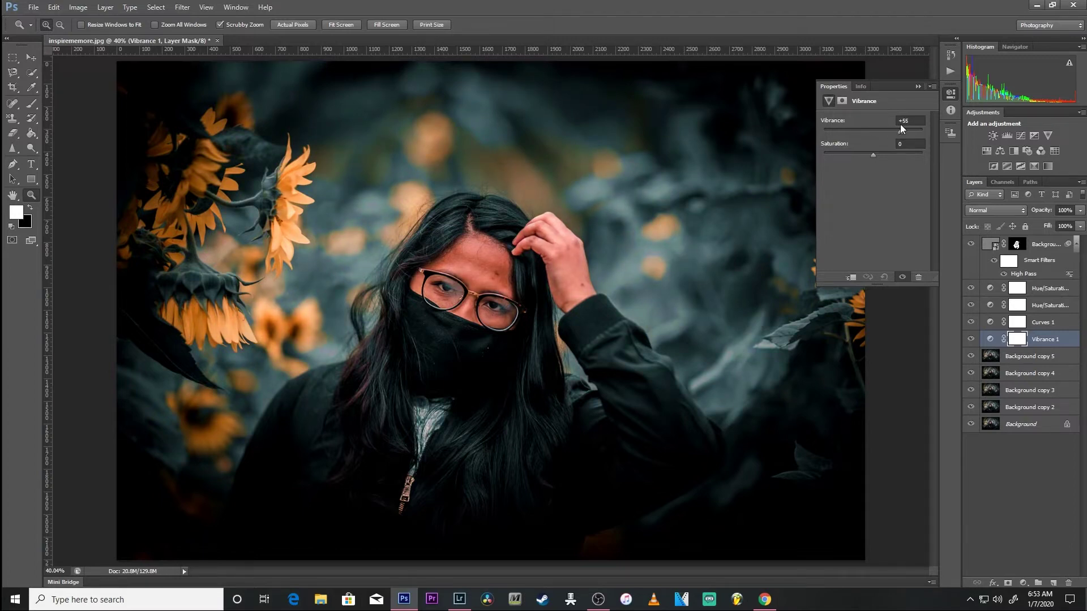
left_click_drag(870, 129, 858, 132)
left_click_drag(869, 137, 899, 129)
mouse_move(915, 128)
left_mouse_down()
mouse_move(811, 137)
mouse_move(896, 134)
left_mouse_up()
left_click(917, 86)
left_click_drag(1022, 338, 1072, 583)
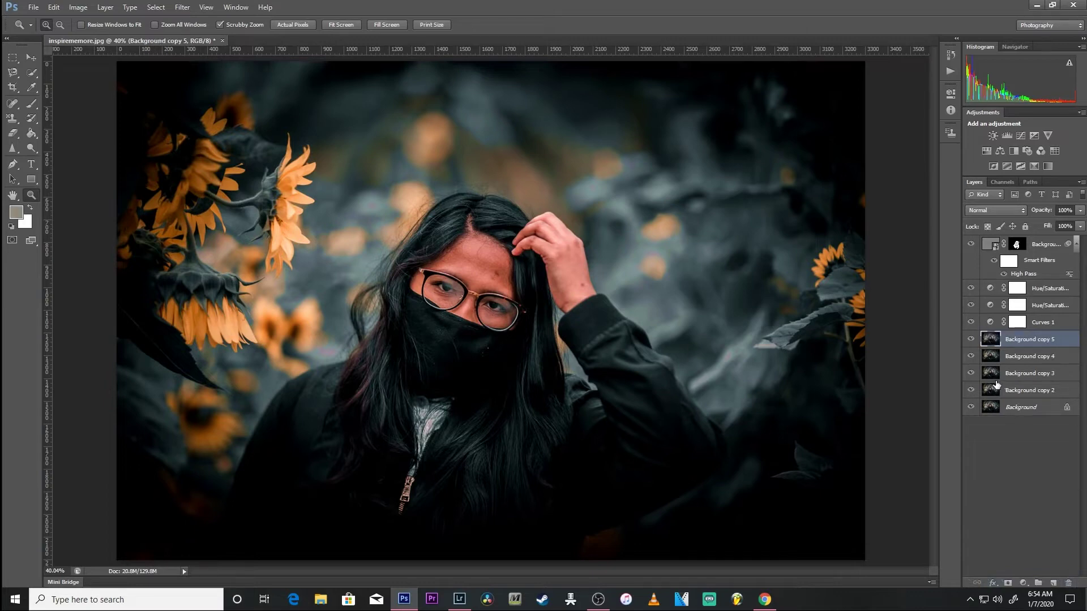
Add a Hue/Saturation adjustment layer above Background copy 5 and lower the Reds saturation to -21 by sampling the forehead skin
left_click(1023, 582)
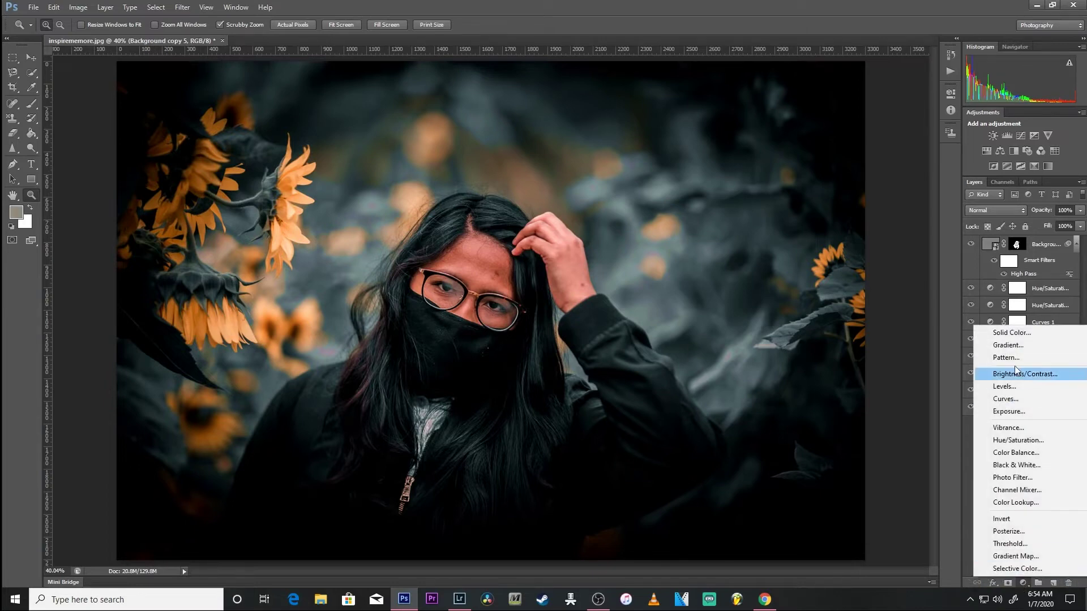
left_click(1018, 442)
left_click(827, 137)
mouse_move(477, 264)
left_mouse_down()
mouse_move(429, 266)
mouse_move(472, 270)
left_mouse_up()
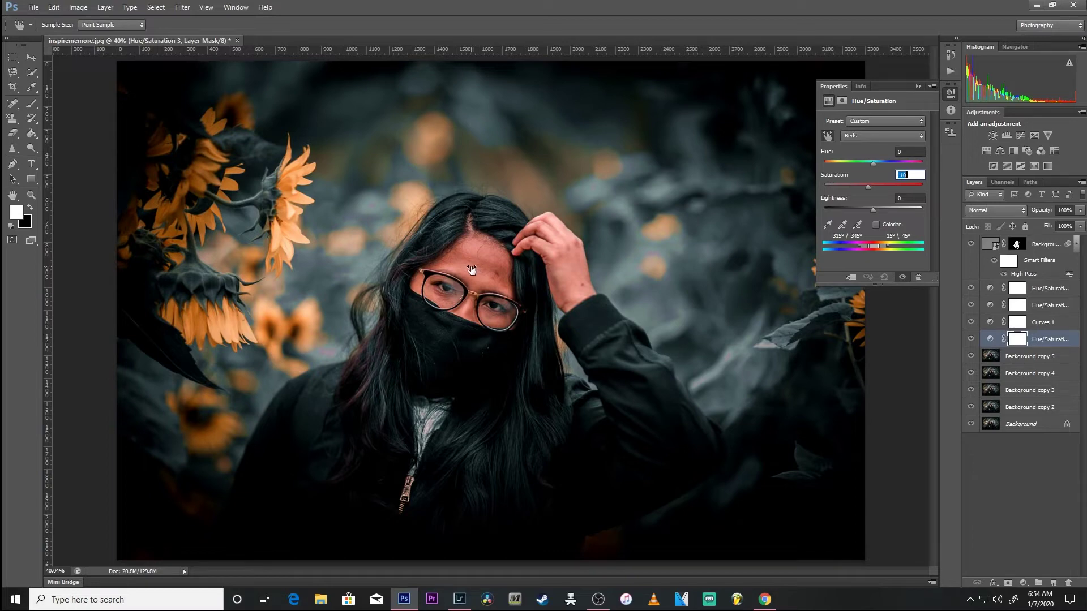
left_click_drag(470, 269, 468, 268)
left_click_drag(466, 269, 465, 269)
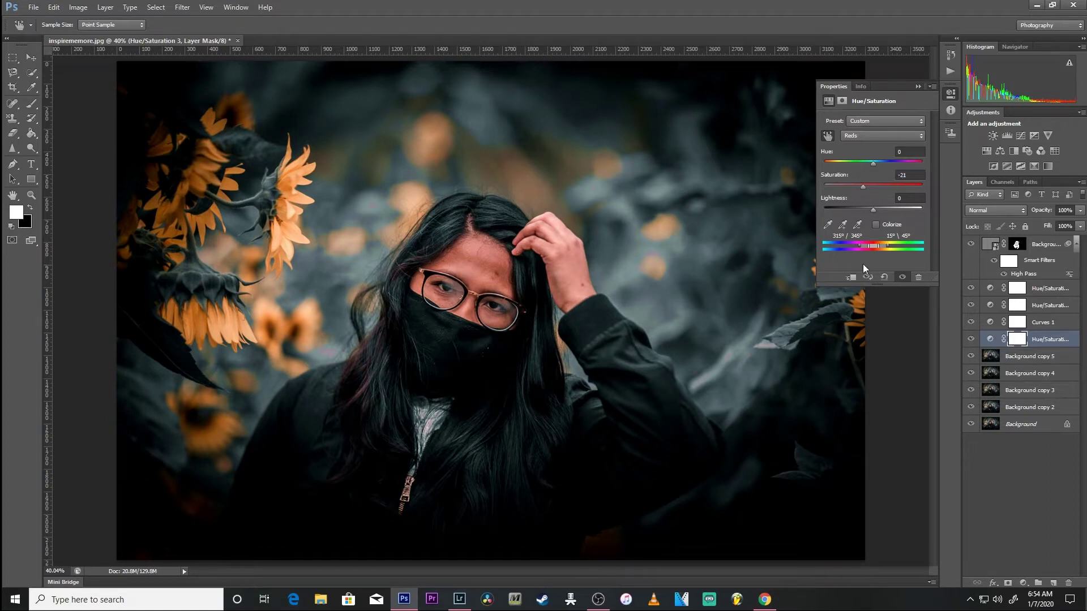
left_click(919, 87)
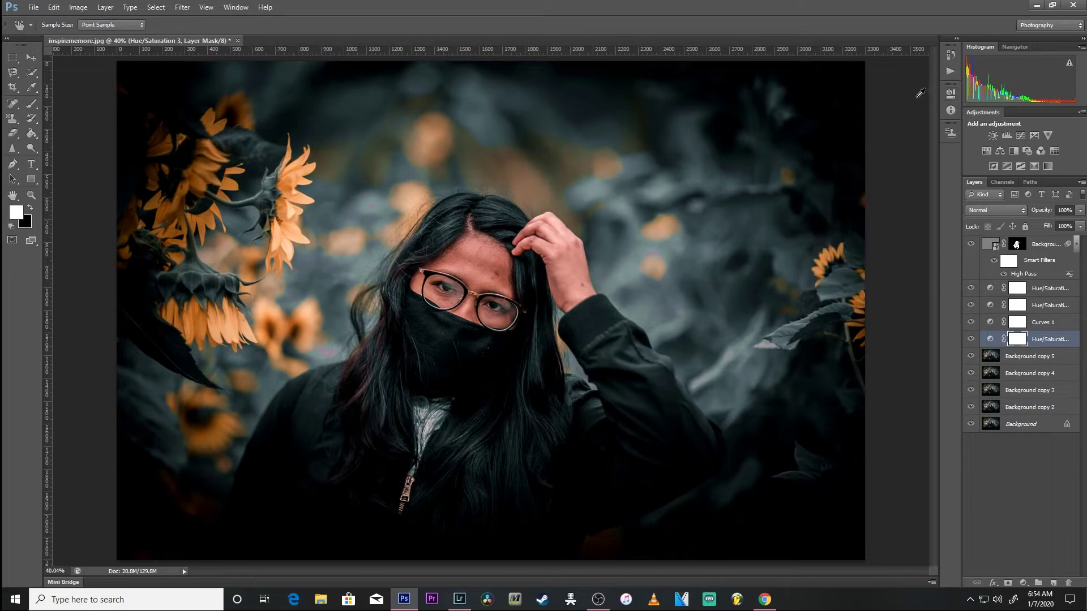
Add a Color Lookup adjustment layer above Background copy 5 using the TealOrangePlusContrast.3DL LUT
left_click(1021, 357)
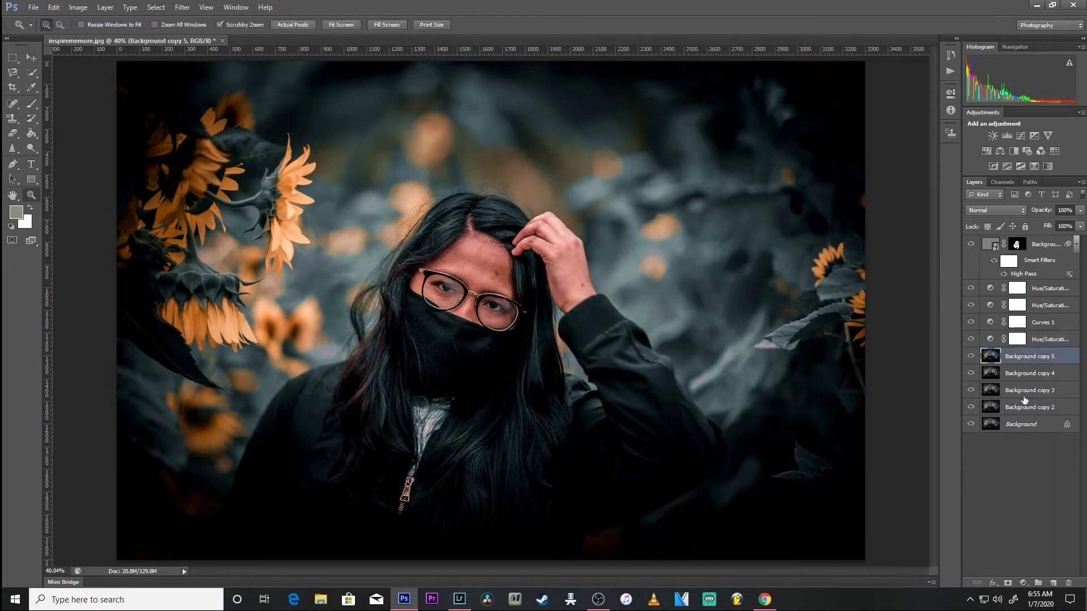
left_click(1054, 151)
left_click(906, 120)
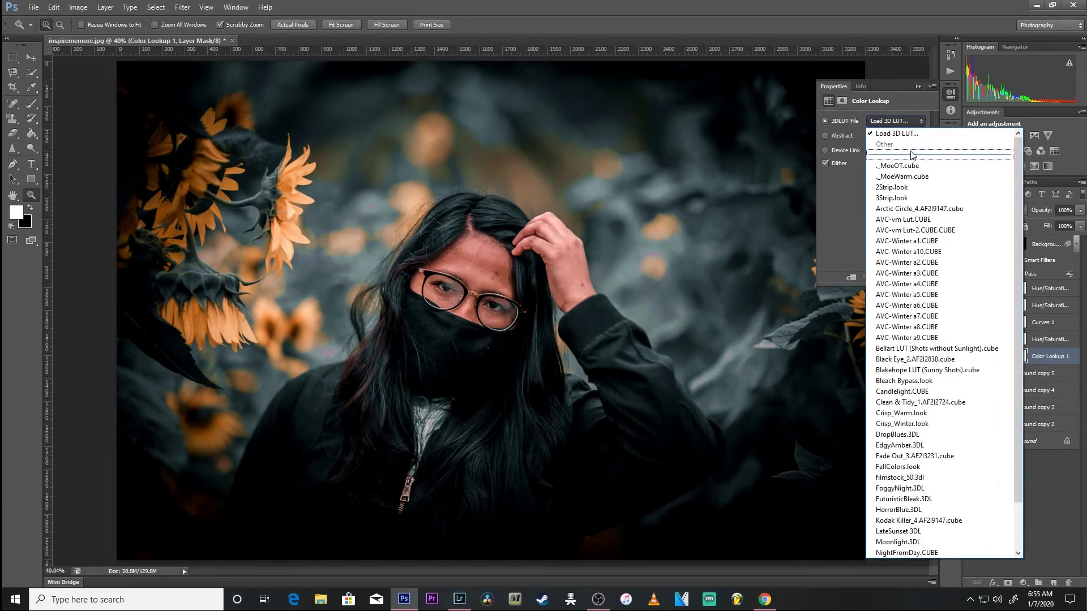
left_click_drag(1017, 209, 1018, 271)
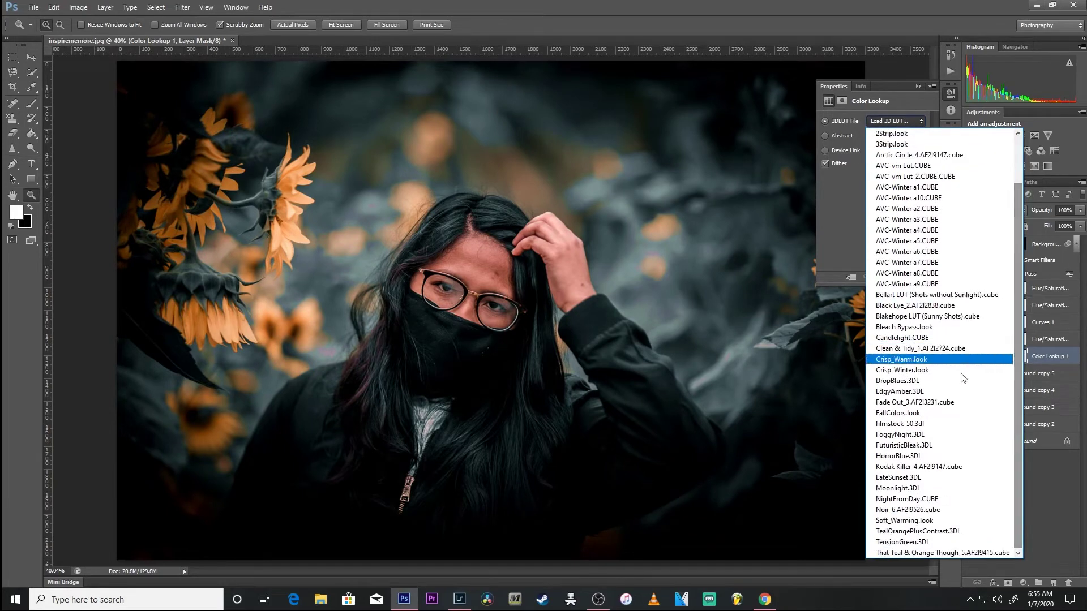
left_click(939, 531)
left_click(917, 86)
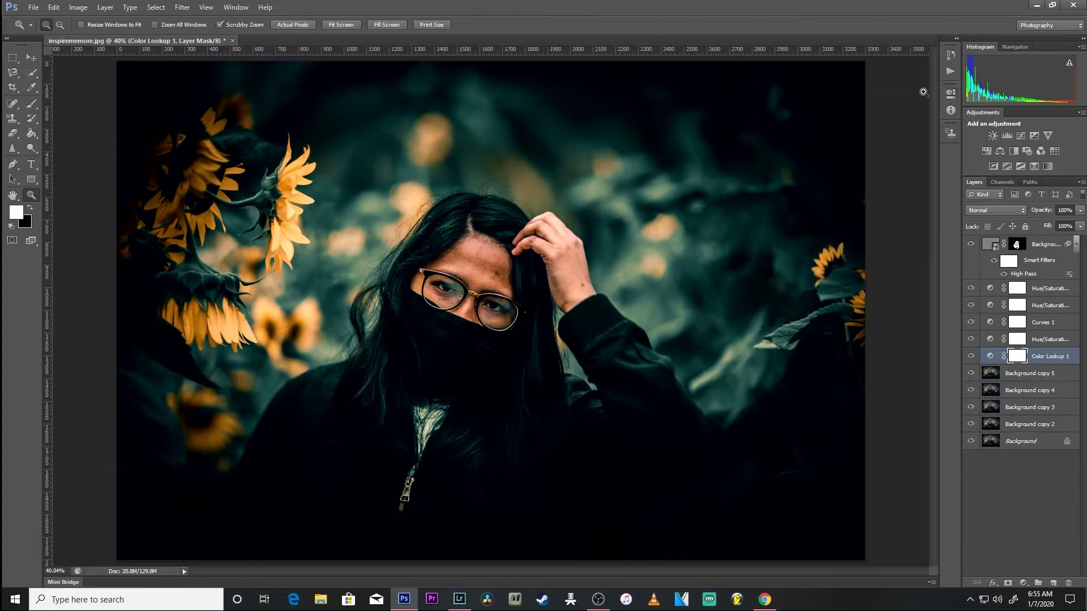
Reduce the fill of the Color Lookup 1 layer to soften the teal-and-orange effect
left_click(1081, 227)
left_click_drag(1078, 240, 1003, 243)
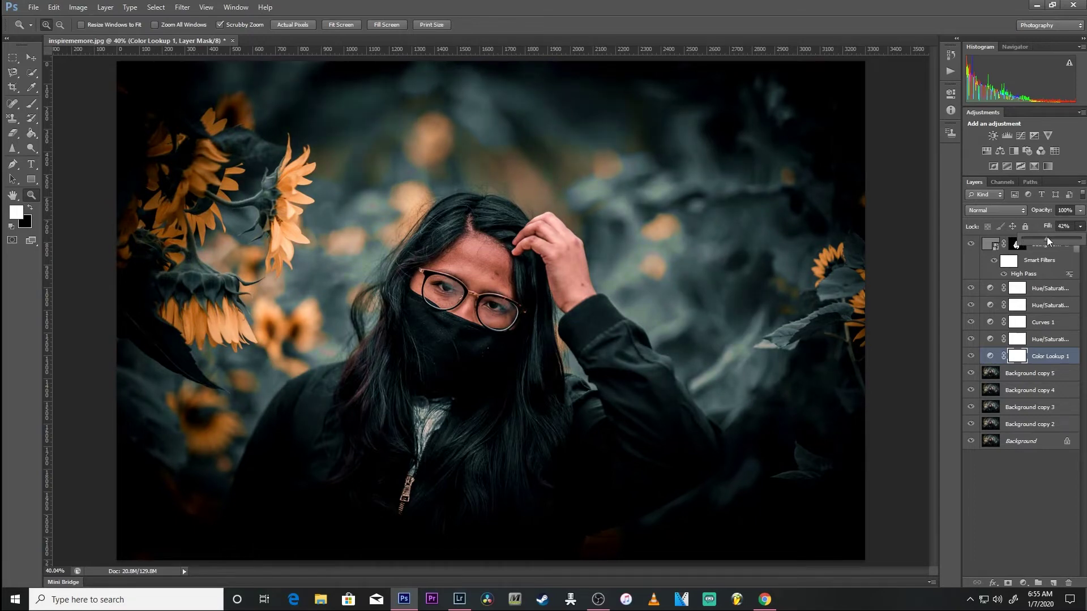
left_click_drag(1036, 241, 1034, 240)
Add a Curves adjustment layer above Background copy 5, slightly lower the RGB midtones, and lift the black point to output 12
left_click(1021, 373)
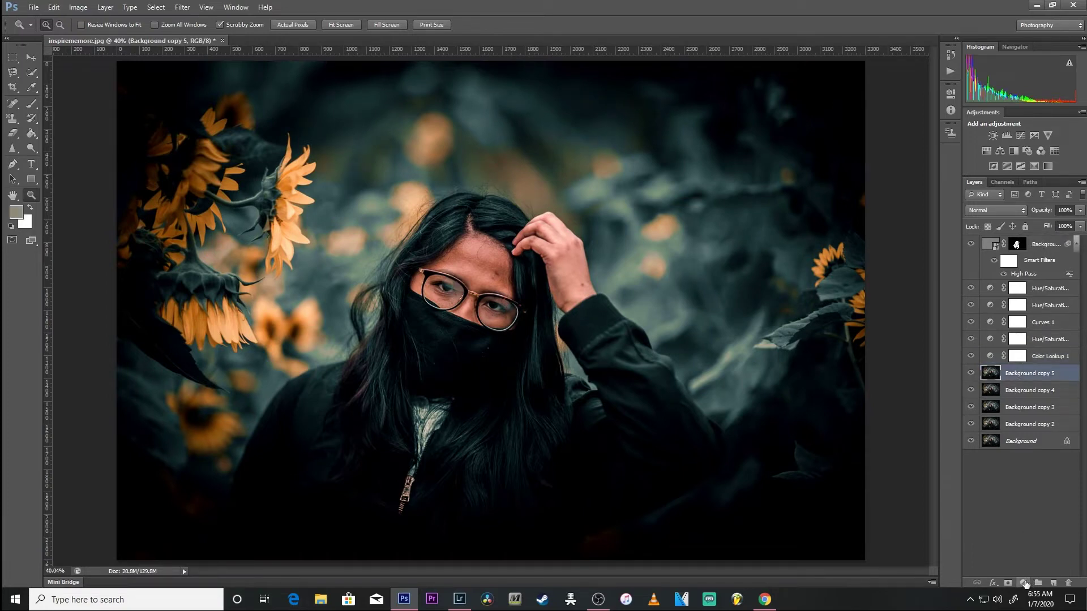
left_click(1025, 583)
left_click(996, 396)
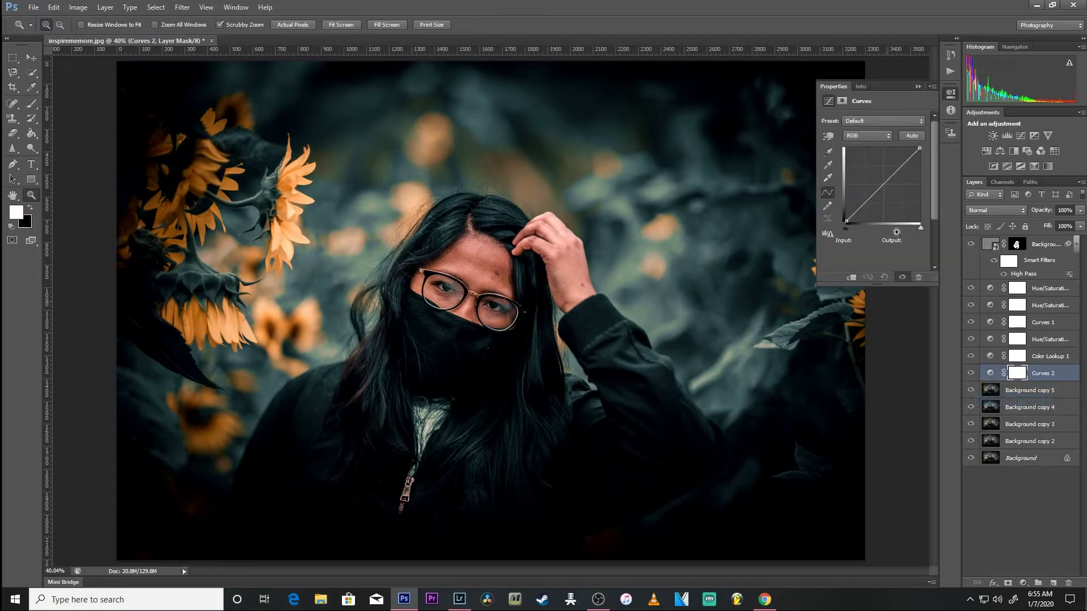
left_click_drag(884, 182, 884, 185)
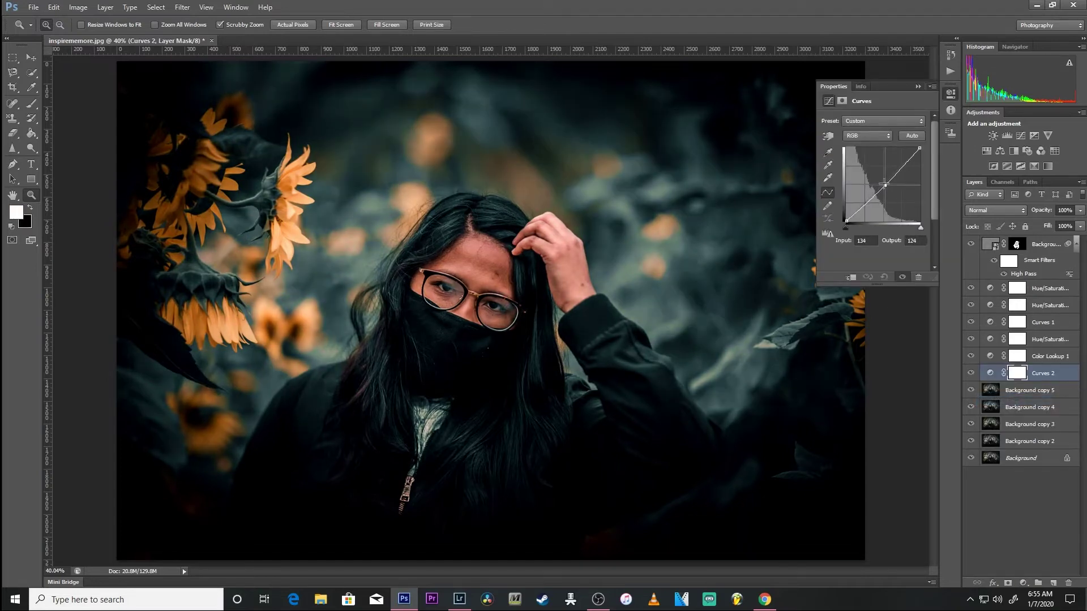
left_click_drag(846, 221, 836, 215)
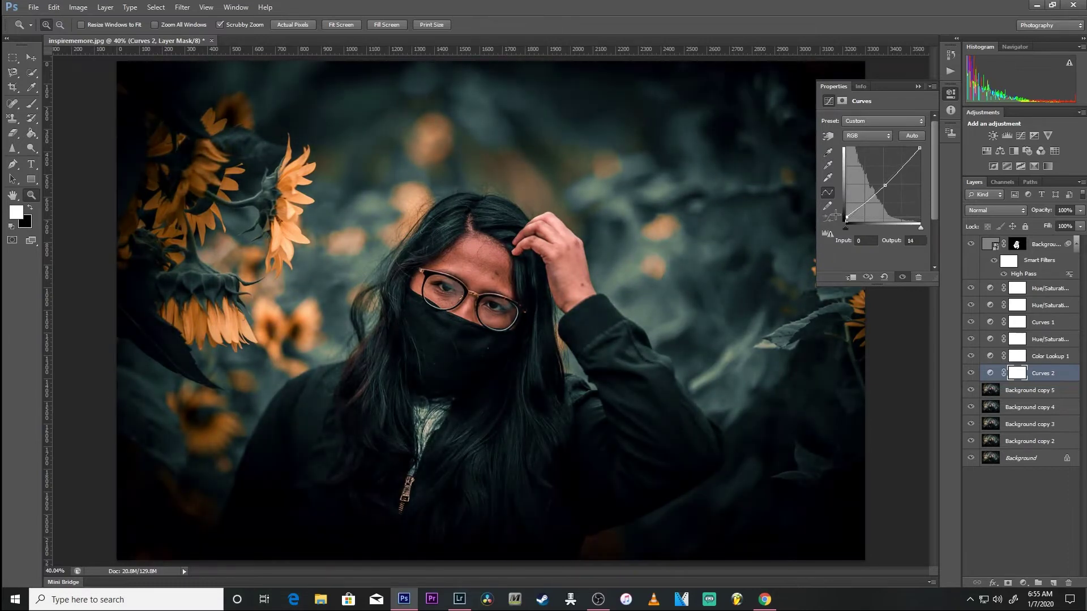
left_click_drag(835, 214, 830, 221)
left_click_drag(829, 216, 830, 215)
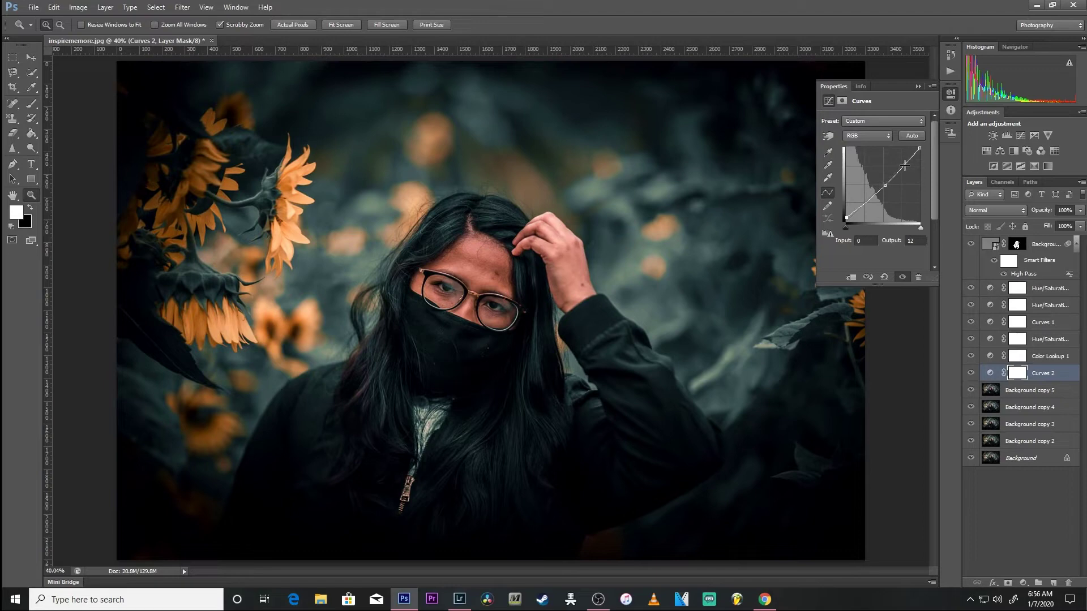
Add highlight and shadow points to the RGB curve, lower its white end, lift the black point further, and slightly raise the midtones
left_click_drag(901, 168, 920, 156)
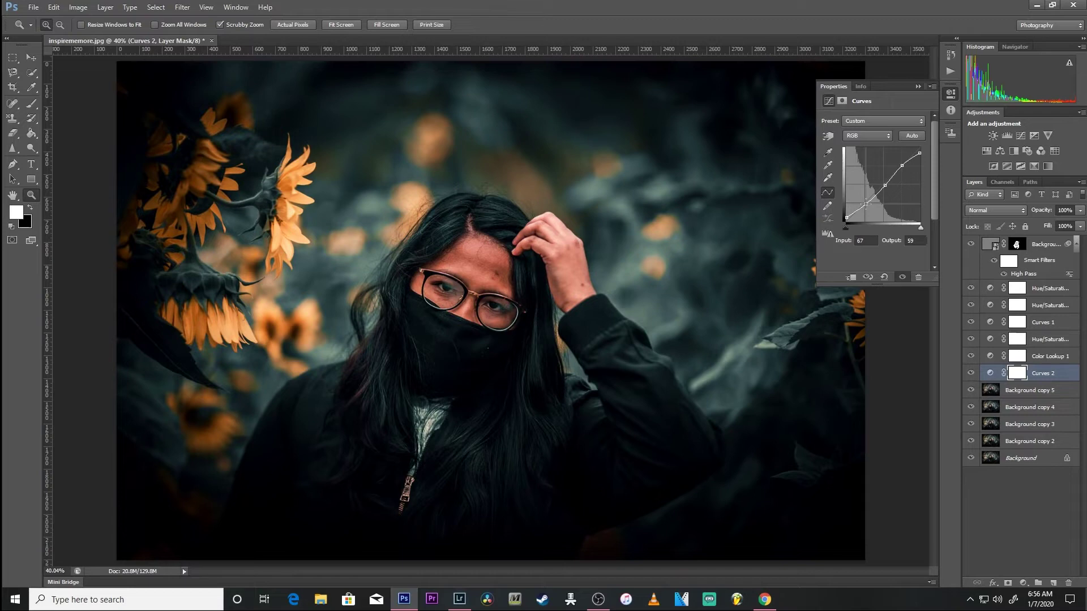
left_click_drag(846, 218, 848, 214)
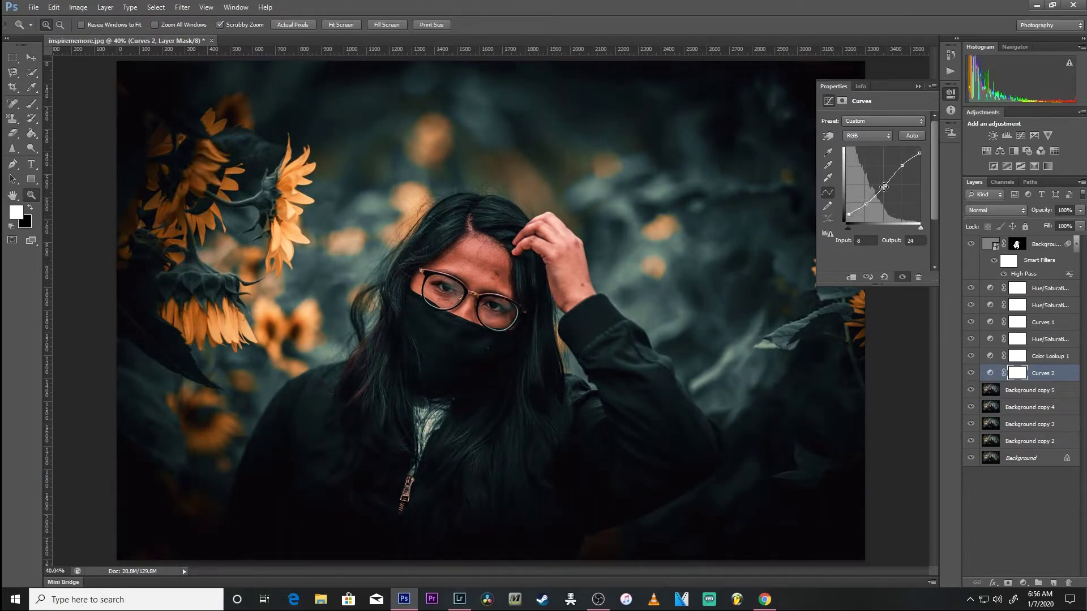
left_click(885, 187)
left_click_drag(885, 187, 883, 185)
left_click(866, 204)
left_click_drag(867, 202, 868, 202)
Enlarge the curve graph, refine the shadow, black and white points, and set the highlight point to input 192, output 189
left_click_drag(819, 283, 654, 480)
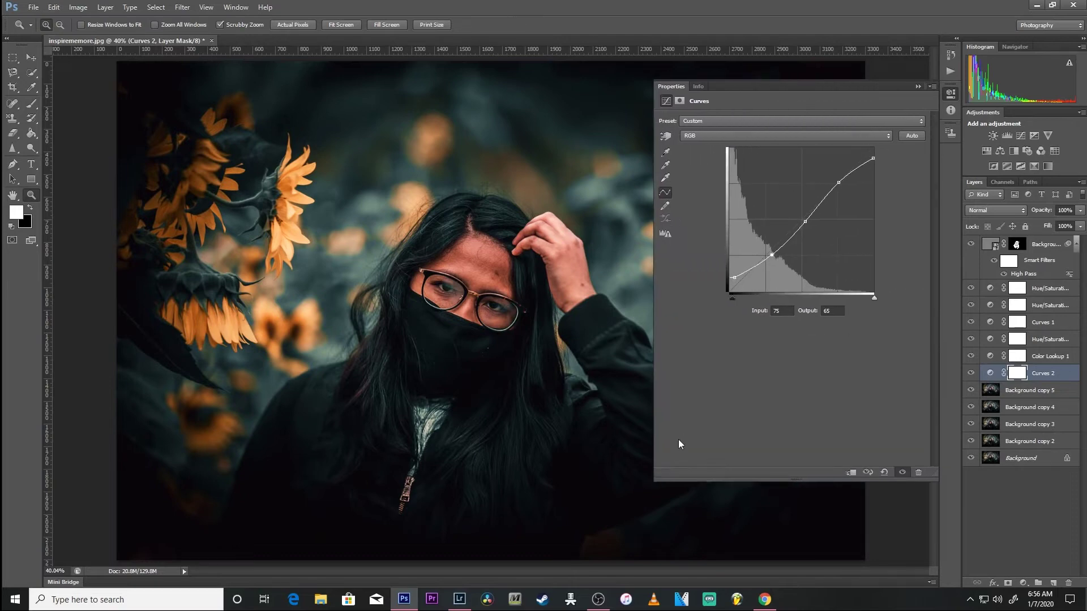
mouse_move(772, 254)
left_mouse_down()
mouse_move(761, 226)
mouse_move(771, 256)
left_mouse_up()
left_click_drag(771, 256, 735, 275)
left_click(873, 159)
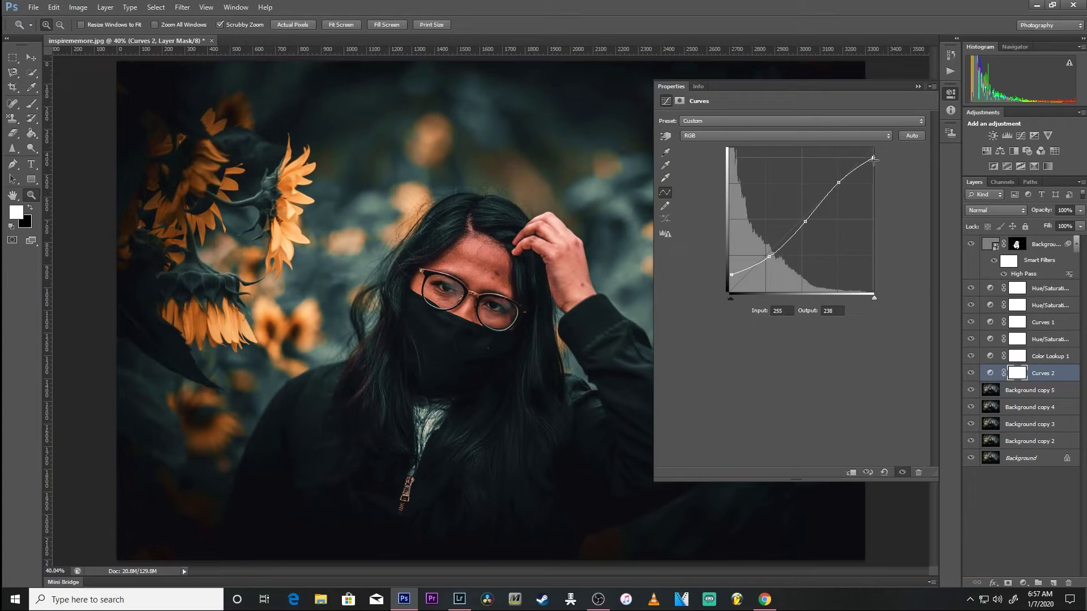
left_click_drag(874, 161, 836, 189)
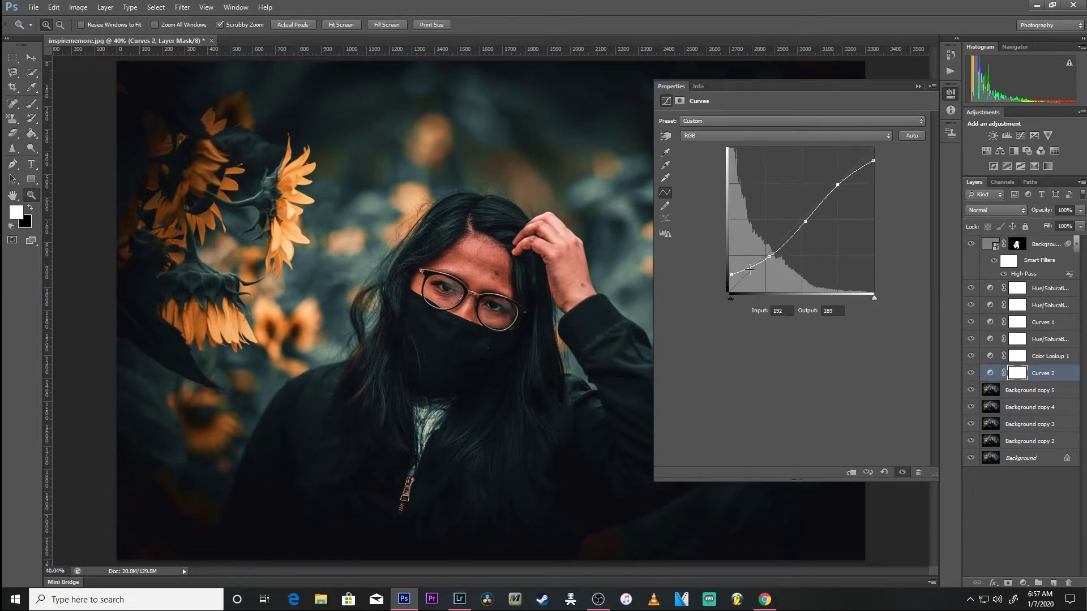
Lower the curve's black point slightly and set the shadow point to input 66, output 55
left_click(730, 274)
left_click_drag(731, 274, 765, 260)
left_click(767, 257)
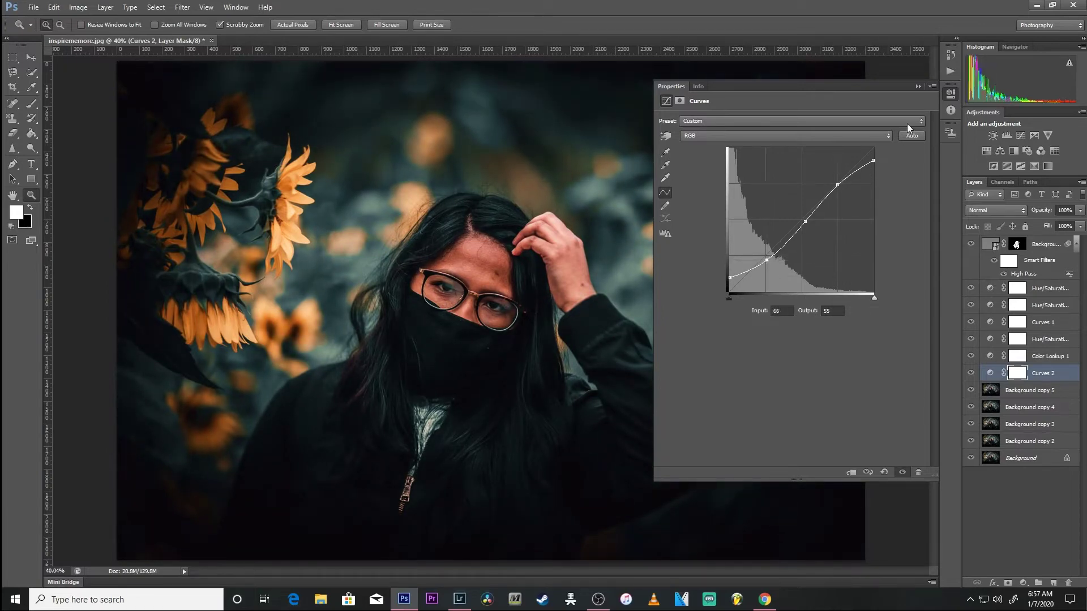
left_click(918, 86)
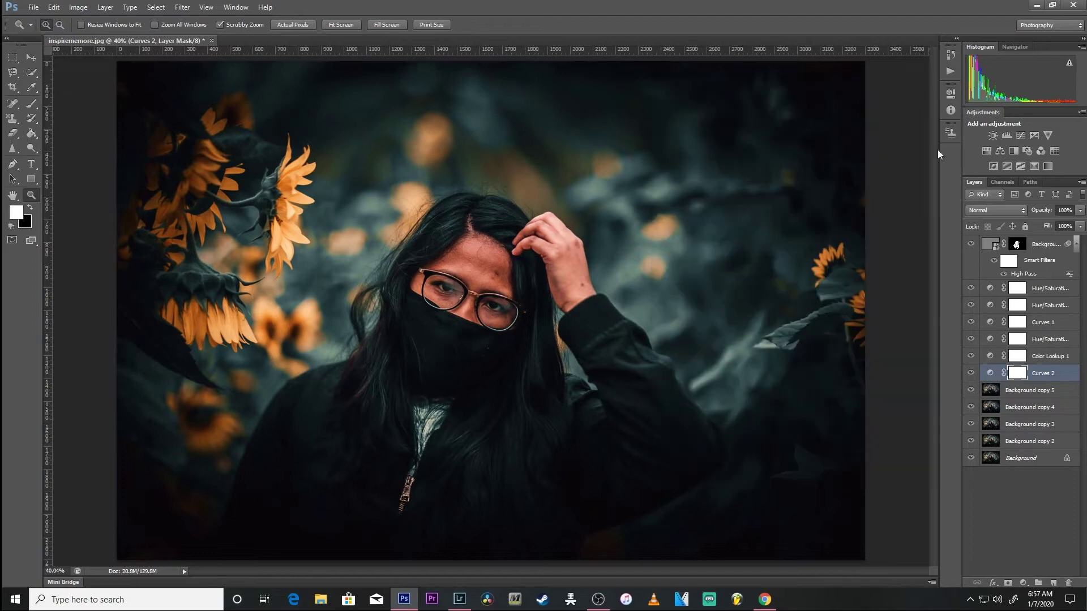
Select the Background copy 5 layer and fit the whole image on screen
left_click(1011, 390)
left_click_drag(547, 241, 573, 266)
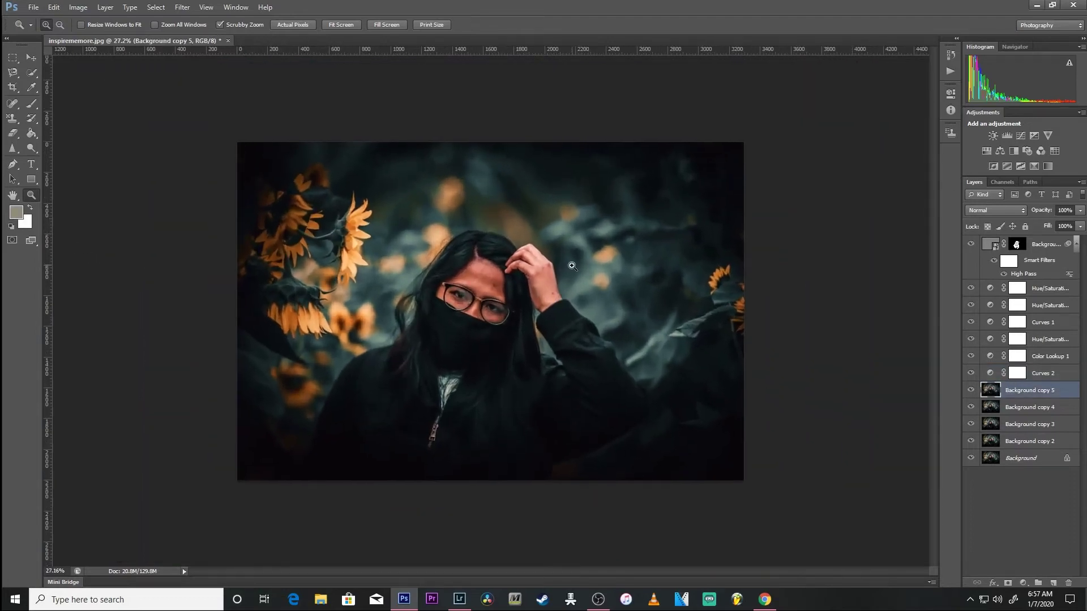
right_click(557, 266)
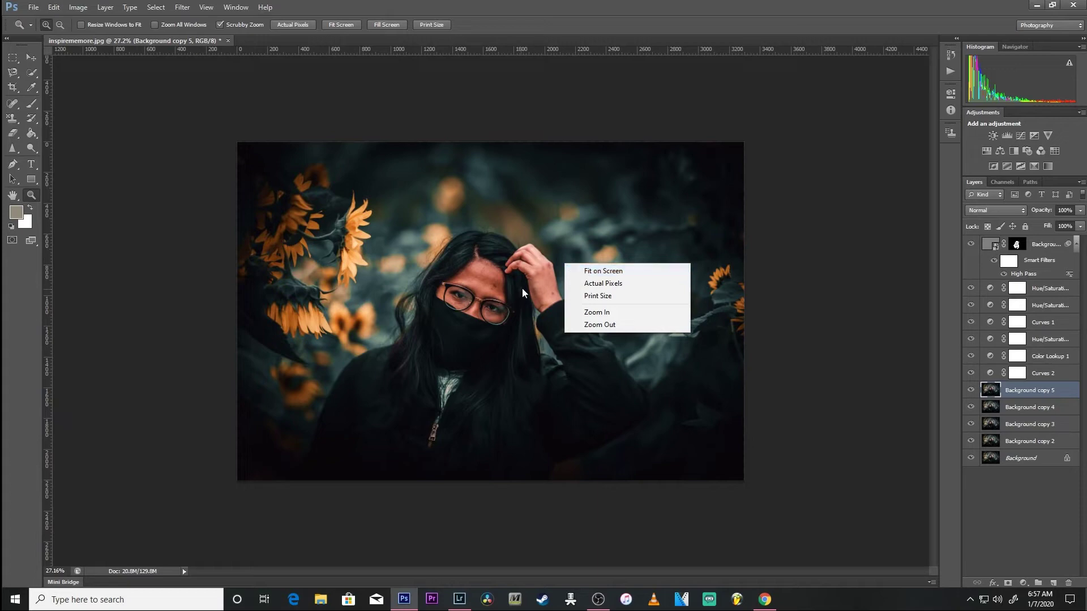
left_click(577, 271)
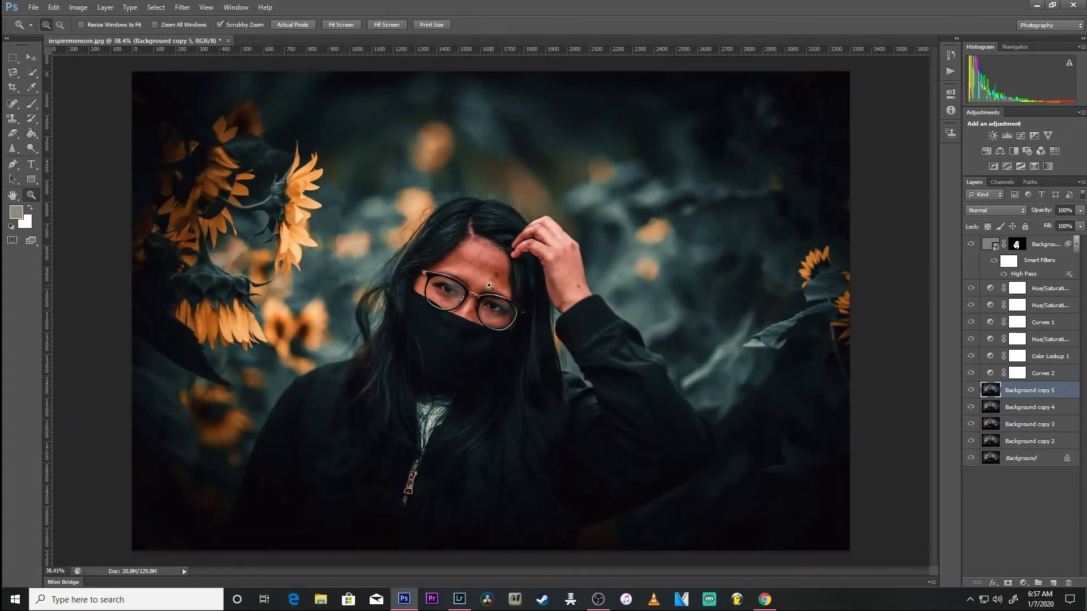
Open the unedited dfg photo from the iknow folder for comparison
left_click(33, 7)
left_click(38, 31)
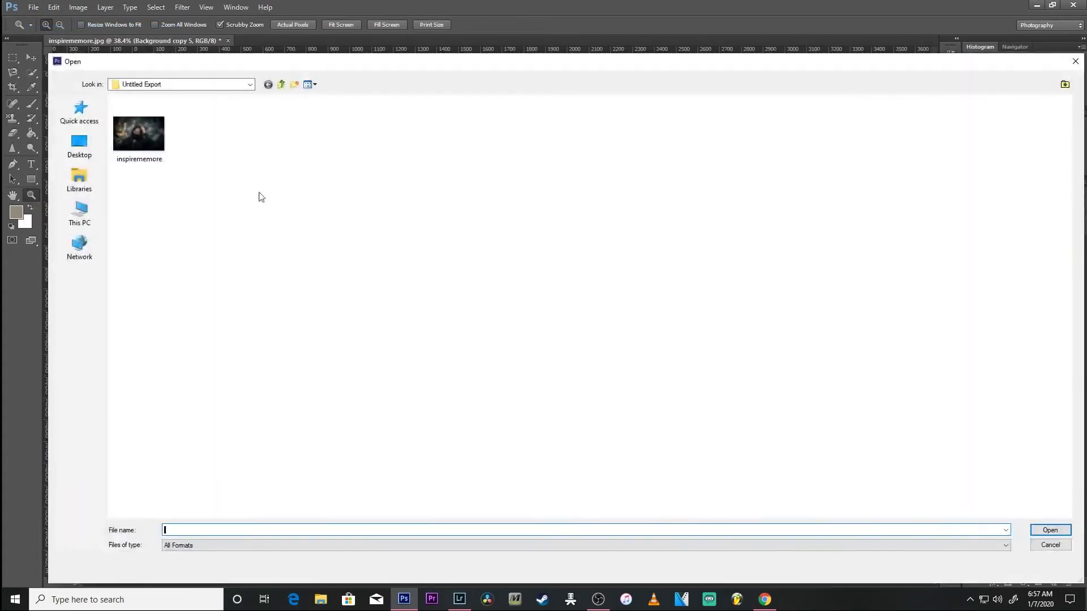
left_click(281, 85)
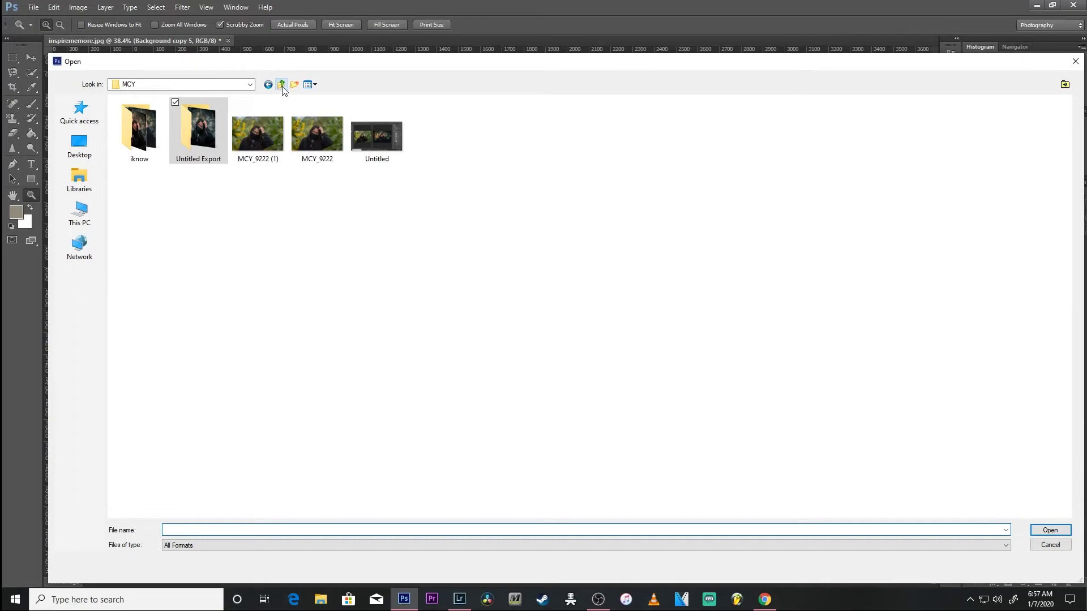
double_click(151, 148)
left_click(152, 150)
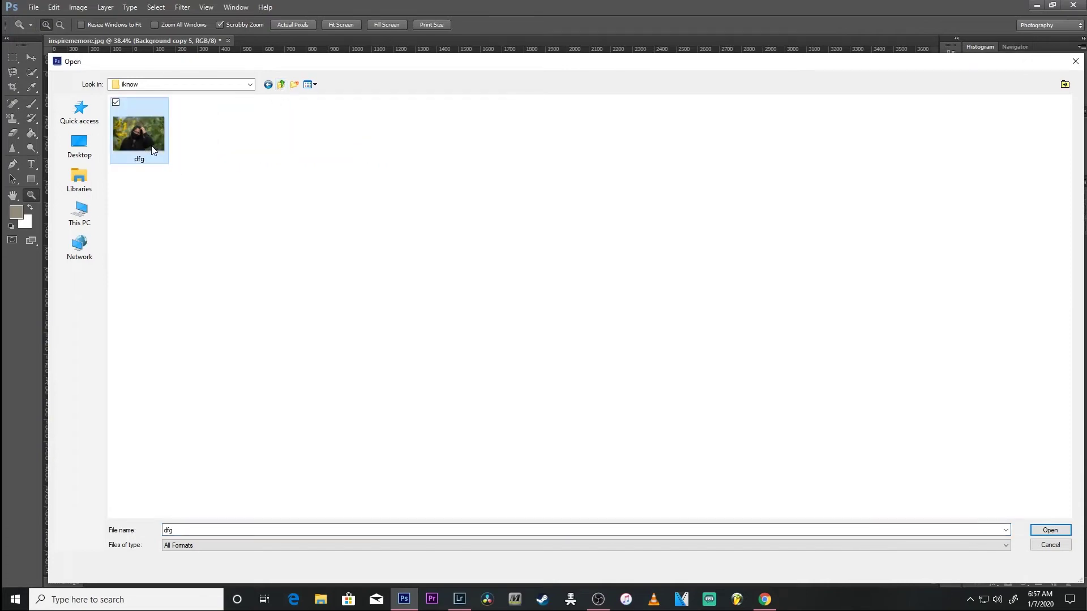
left_click(1058, 533)
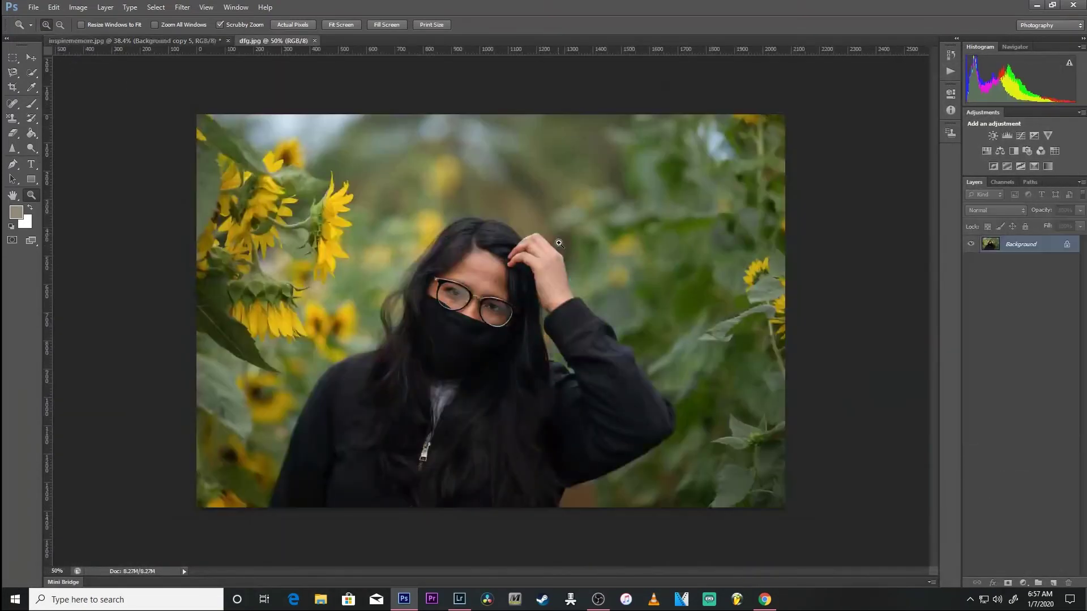
Float the dfg.jpg document in its own window and make it narrower and taller, covering about half the workspace
left_click_drag(280, 40, 101, 61)
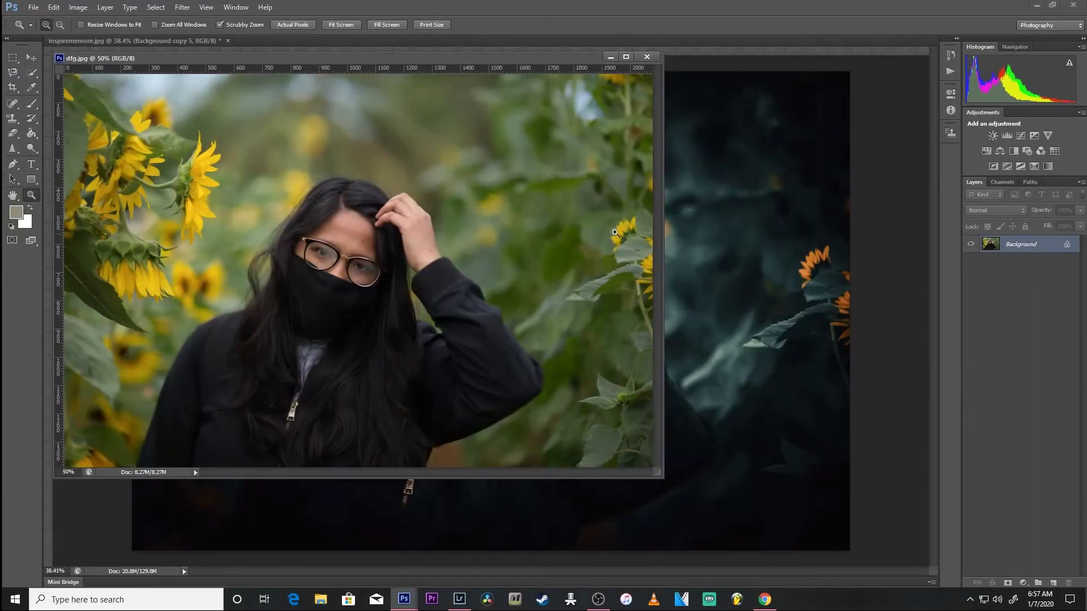
left_click_drag(662, 235, 376, 229)
left_click_drag(235, 478, 233, 561)
left_click(376, 268)
left_click(380, 267)
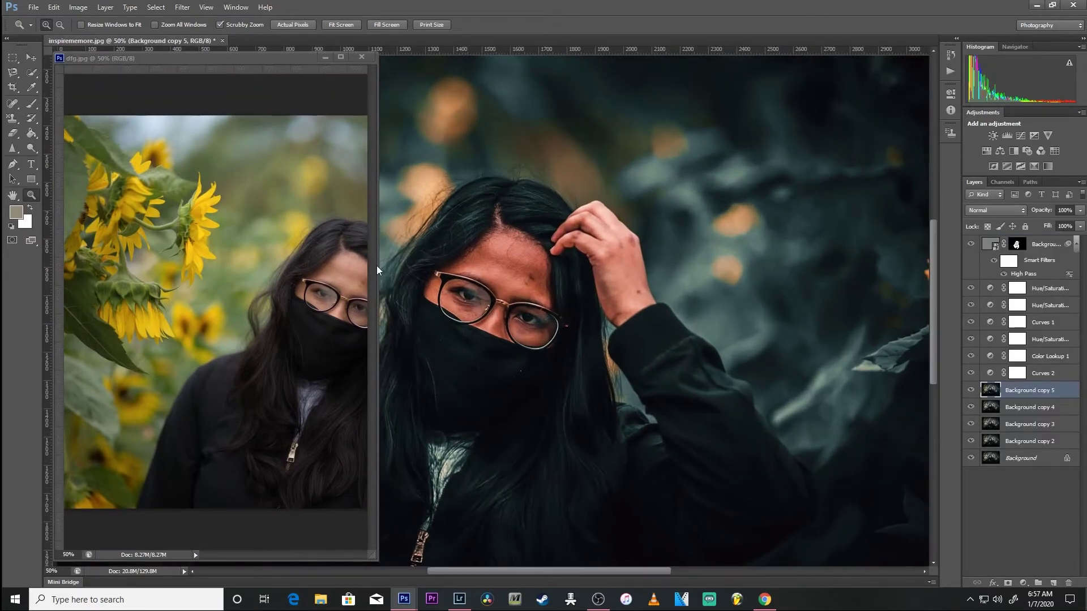
left_click_drag(377, 267, 431, 267)
Float the inspirememore.jpg document, resize its window beside dfg.jpg, and fit the edited image inside it
left_click_drag(170, 40, 566, 55)
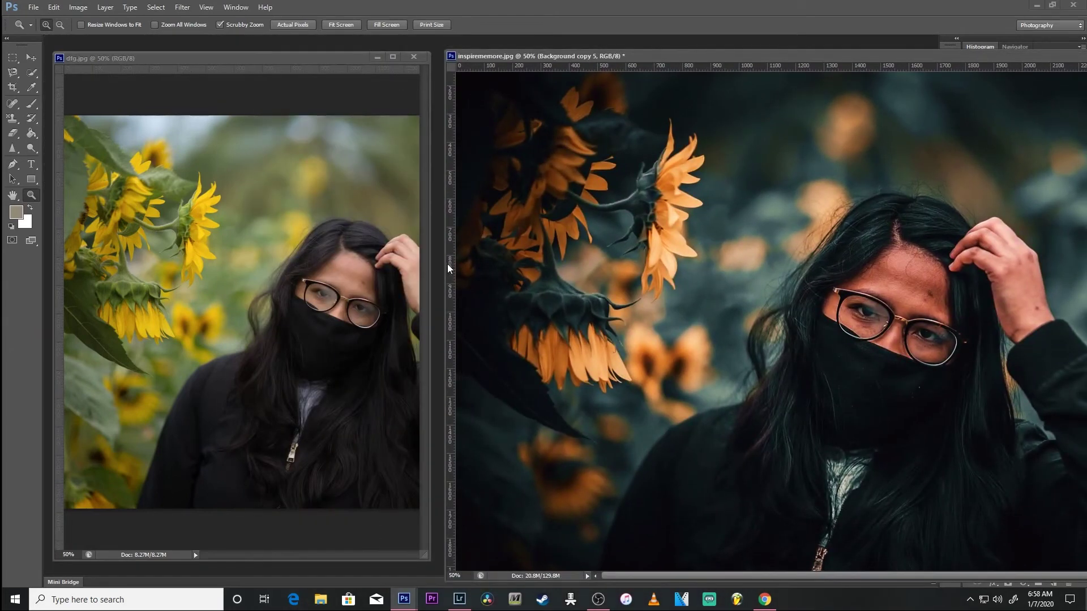
left_click_drag(443, 265, 898, 283)
left_click_drag(938, 61, 525, 56)
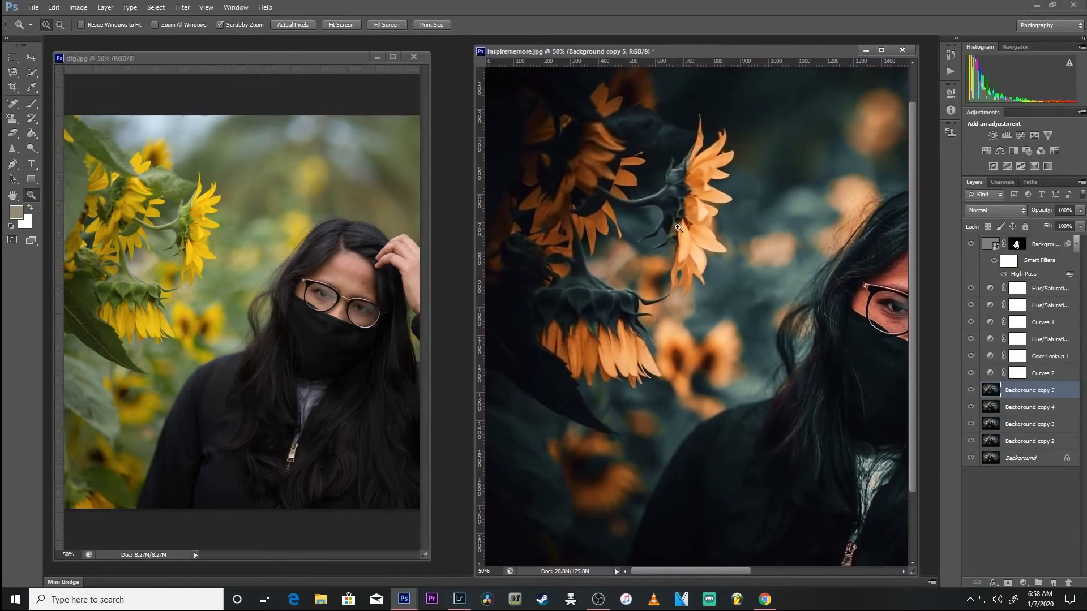
key("ctrl+0")
left_click(298, 276)
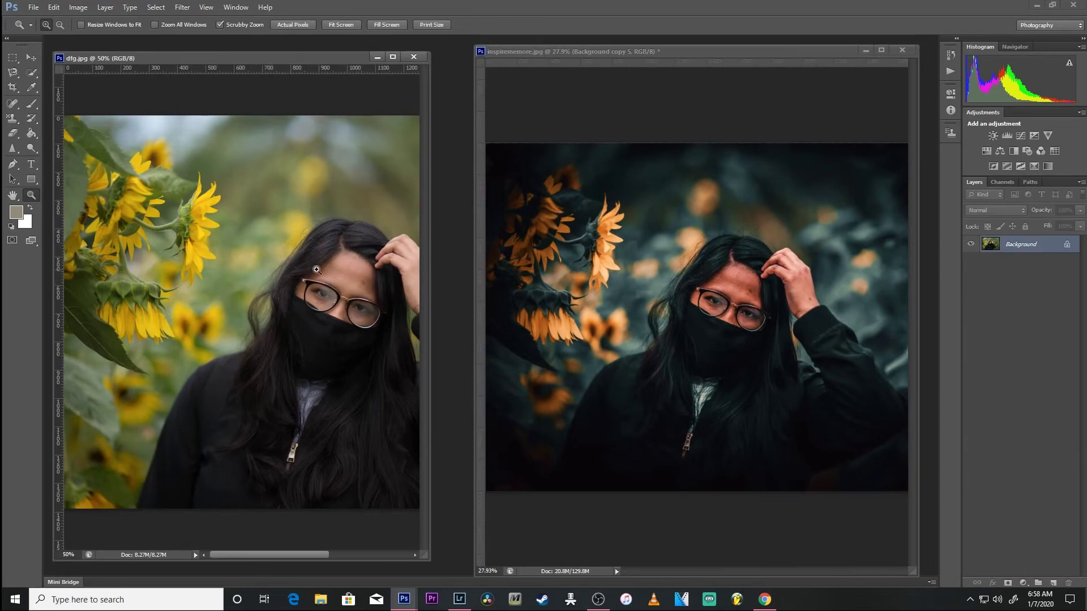
Zoom out both documents, dfg.jpg to 33.45% and inspirememore.jpg to 23.65%, and widen the dfg.jpg window so each whole photo shows
left_click(297, 283, "alt")
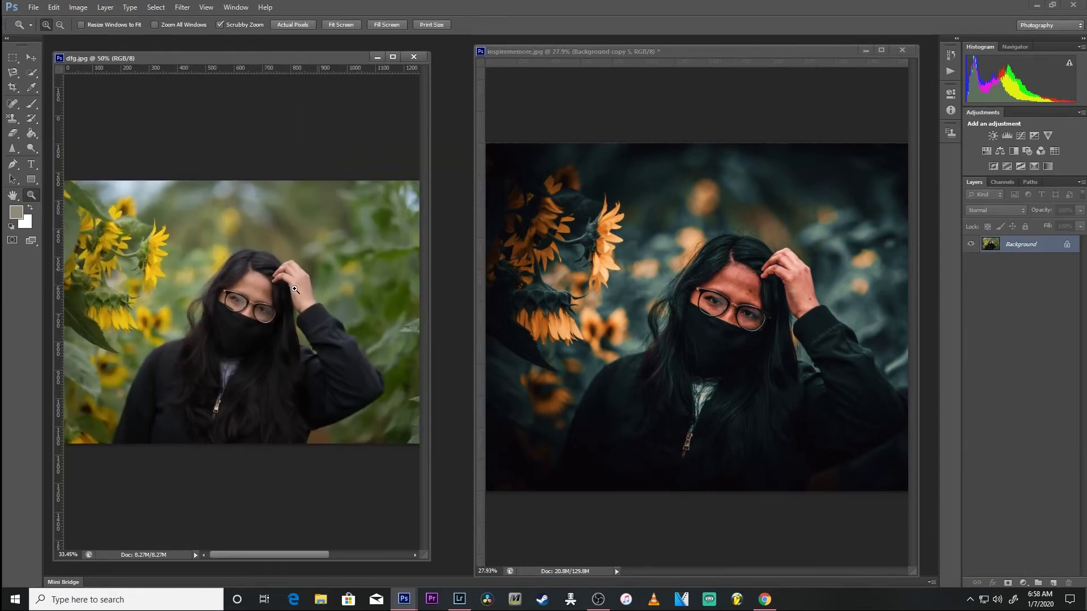
left_click_drag(431, 171, 468, 171)
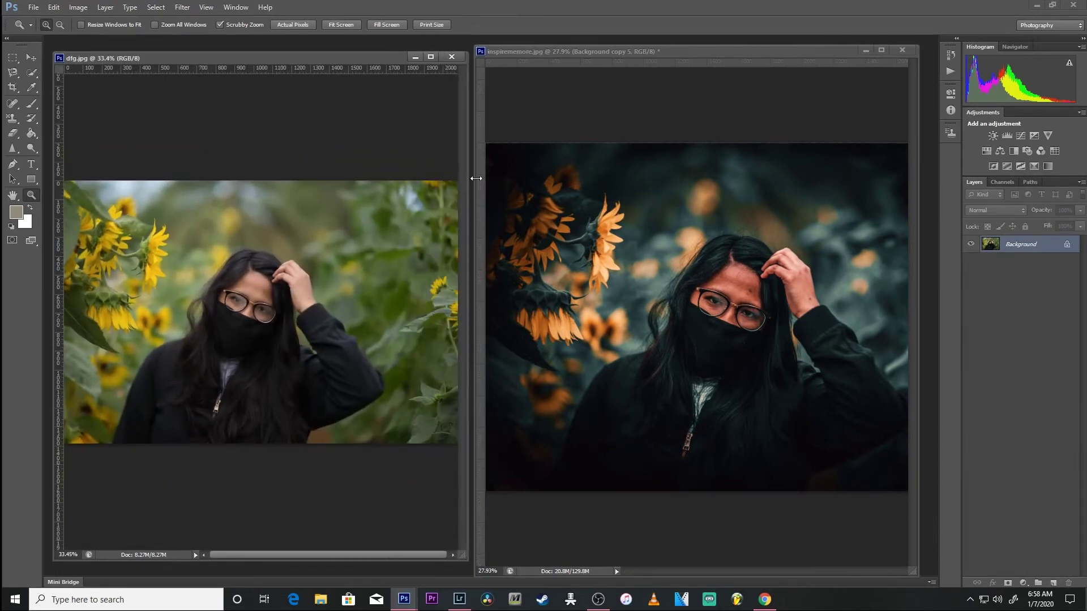
left_click(677, 245)
left_click(677, 245, "alt")
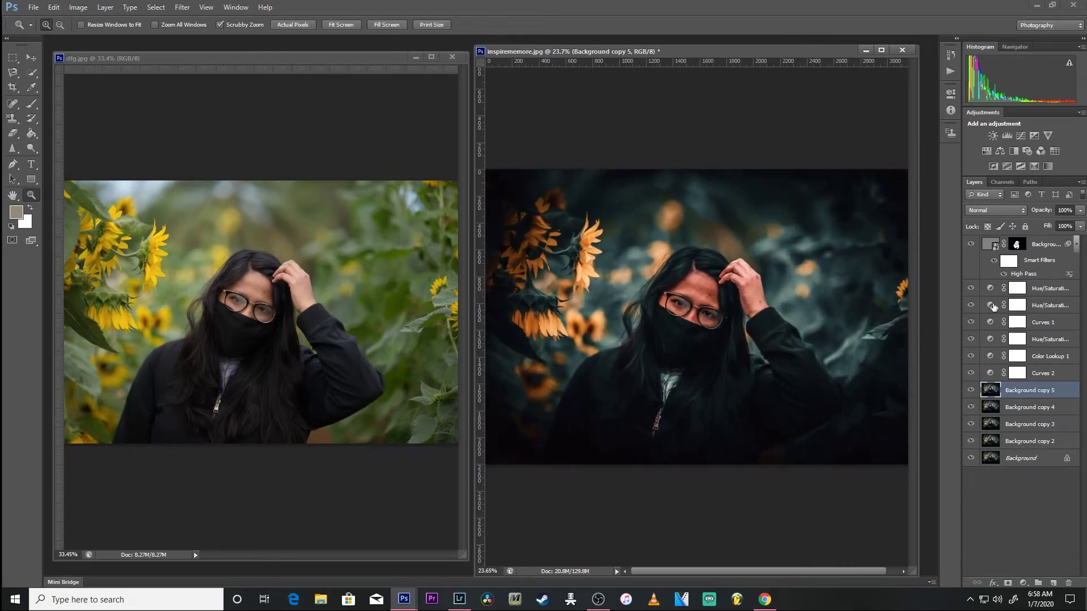
Open the Curves 2 adjustment and raise its shadow point slightly, to input 67 and output 60
double_click(1016, 374)
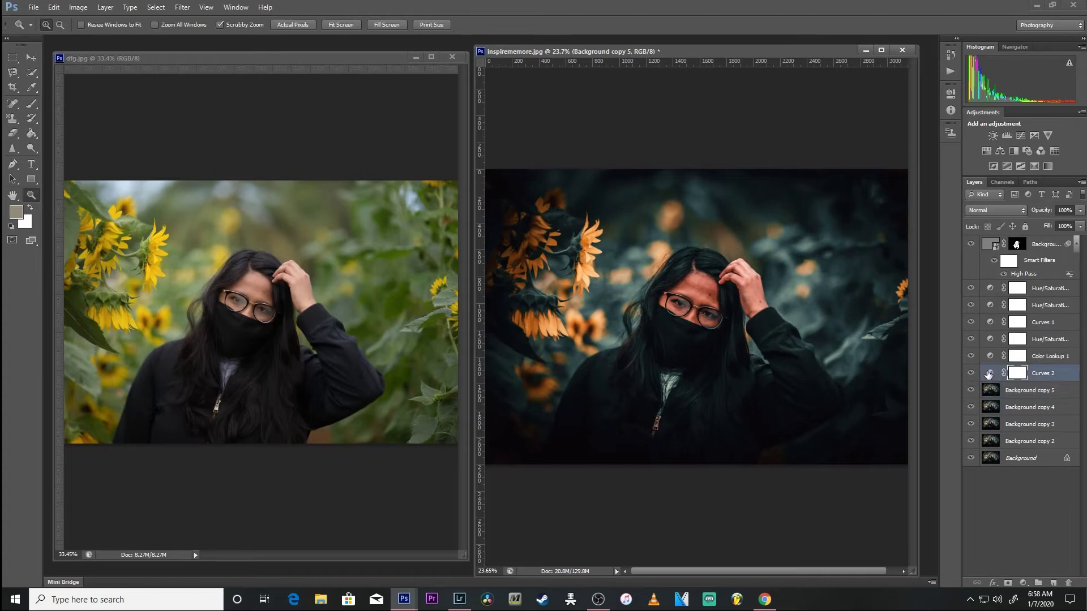
left_click_drag(768, 92, 903, 147)
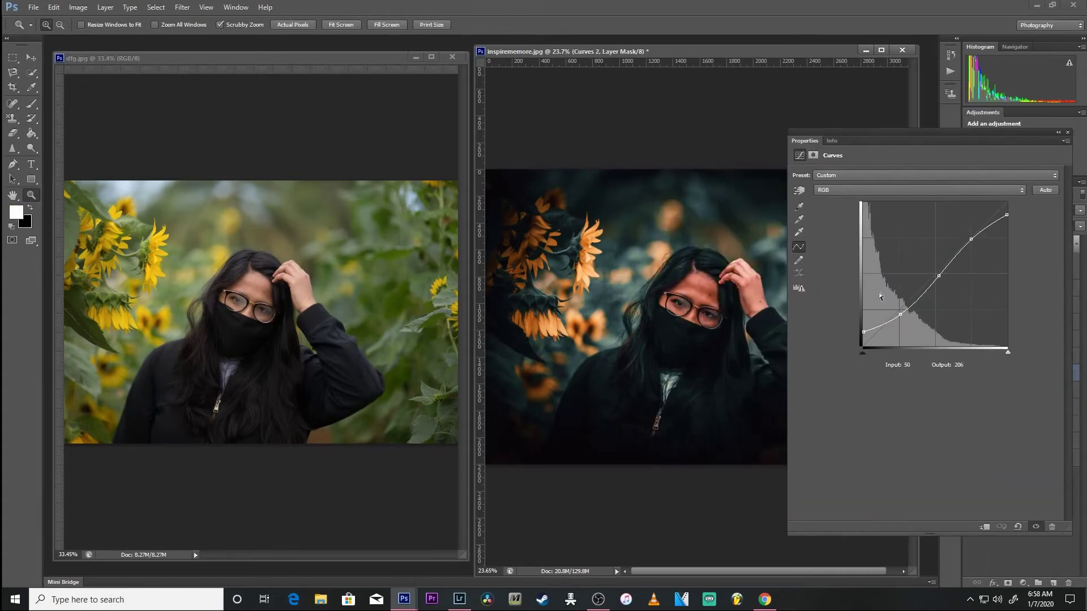
left_click(863, 331)
left_click_drag(899, 314, 900, 312)
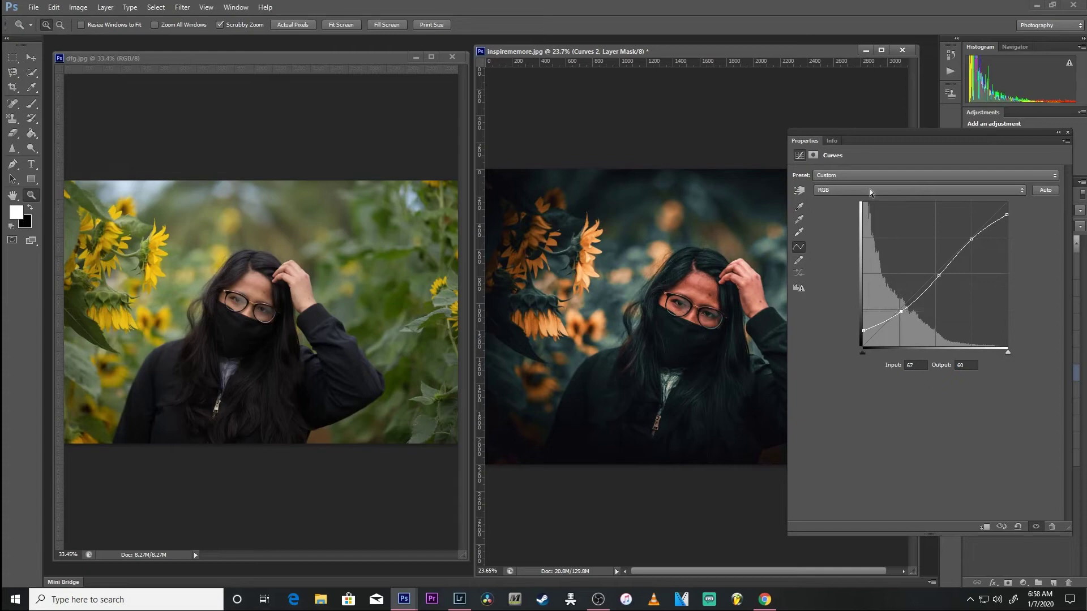
Fine-tune the Curves 2 midtones and shadows and raise the upper point to input 194, output 195, keeping the edited image uncovered while adjusting
left_click_drag(734, 52, 611, 54)
mouse_move(937, 275)
left_mouse_down()
mouse_move(940, 264)
mouse_move(937, 277)
left_mouse_up()
left_click_drag(900, 311, 904, 311)
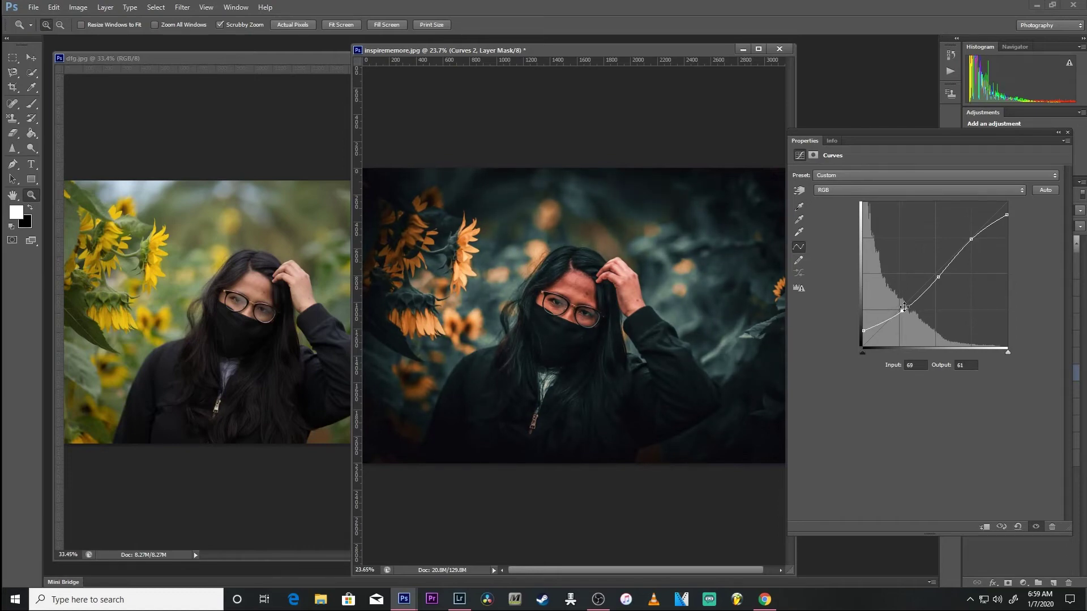
left_click_drag(936, 277, 934, 277)
left_click(1004, 213)
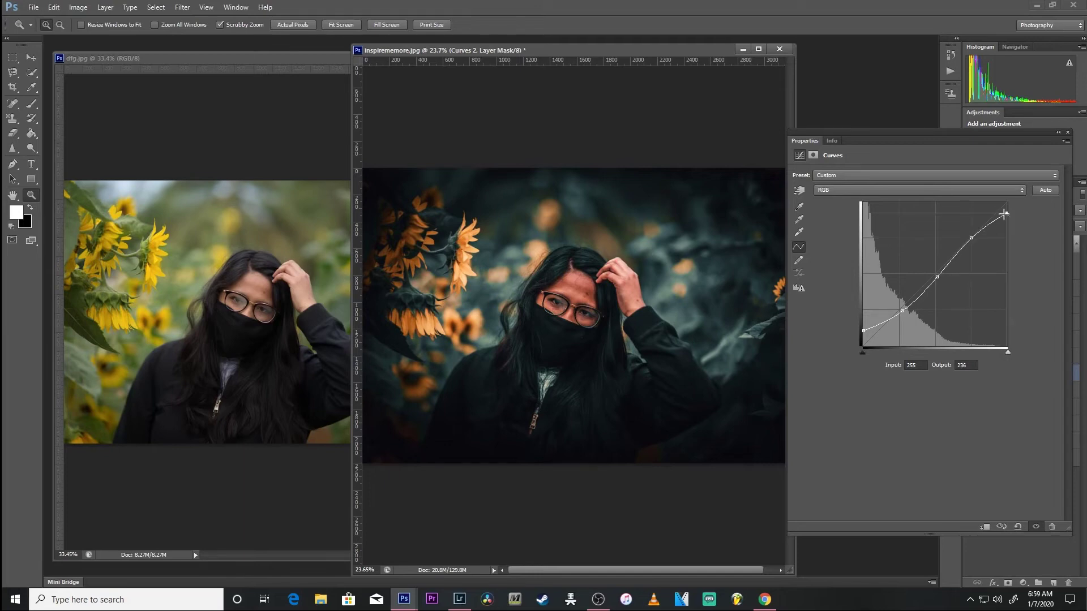
left_click_drag(971, 238, 973, 235)
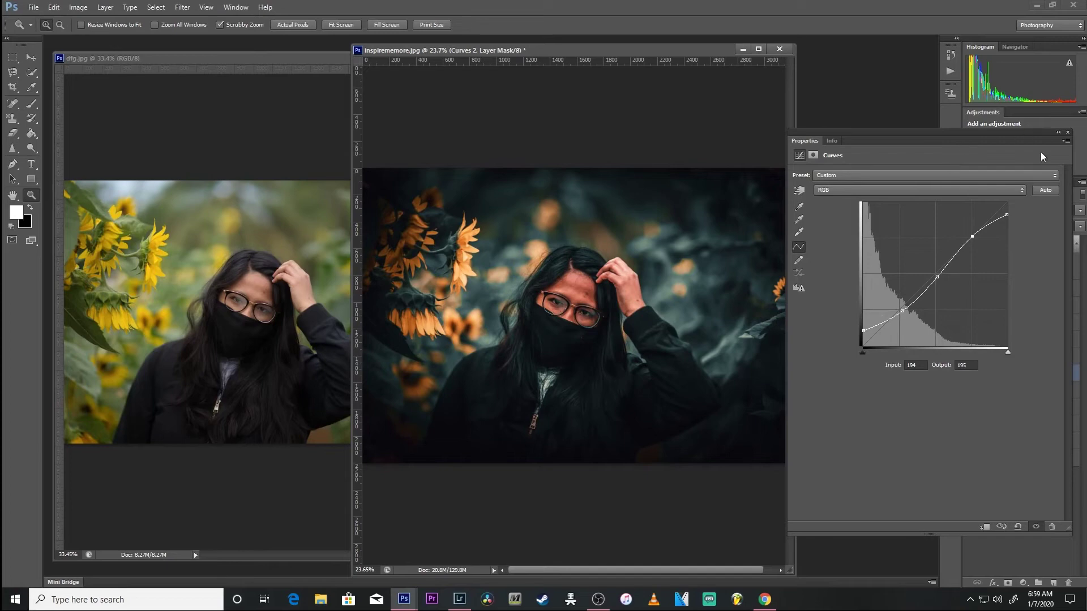
left_click(1066, 133)
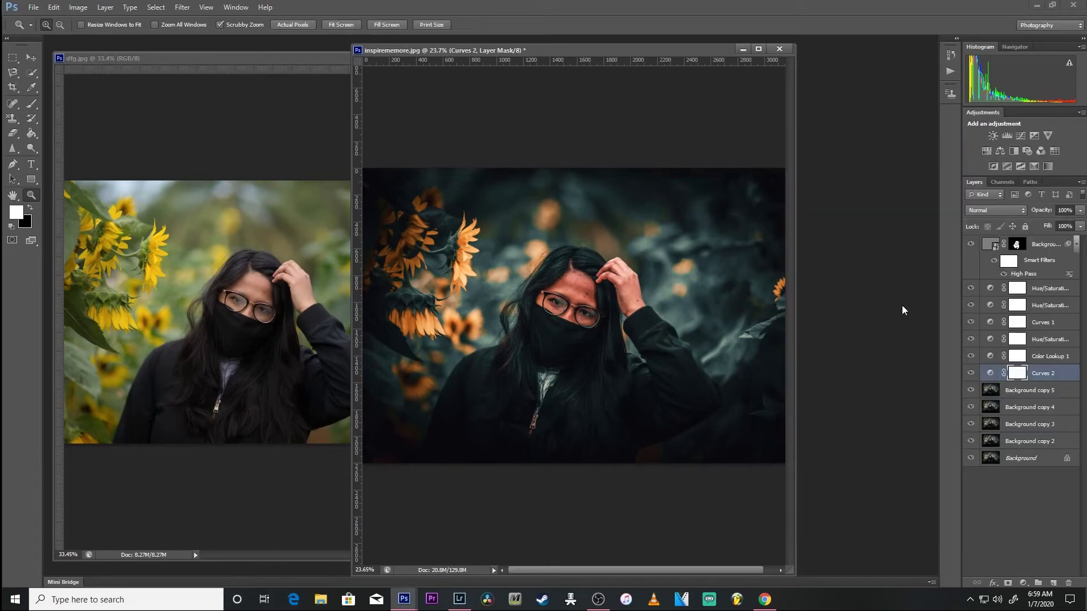
left_click_drag(592, 46, 716, 46)
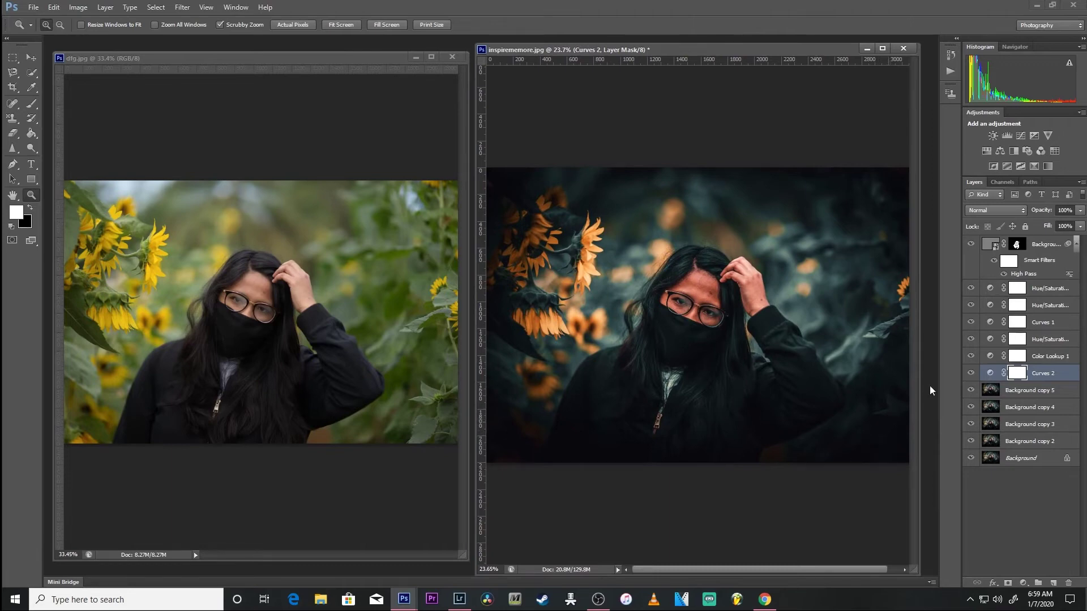
Add a Color Lookup adjustment above Background copy 5 using Blakehope LUT (Sunny Shots).cube
left_click(1022, 583)
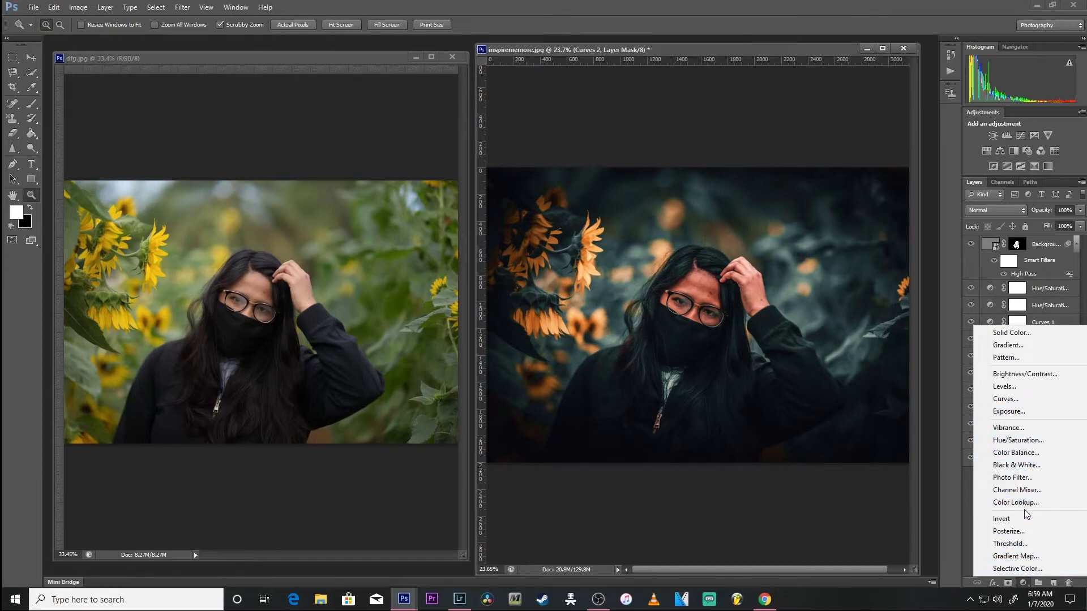
left_click(932, 16)
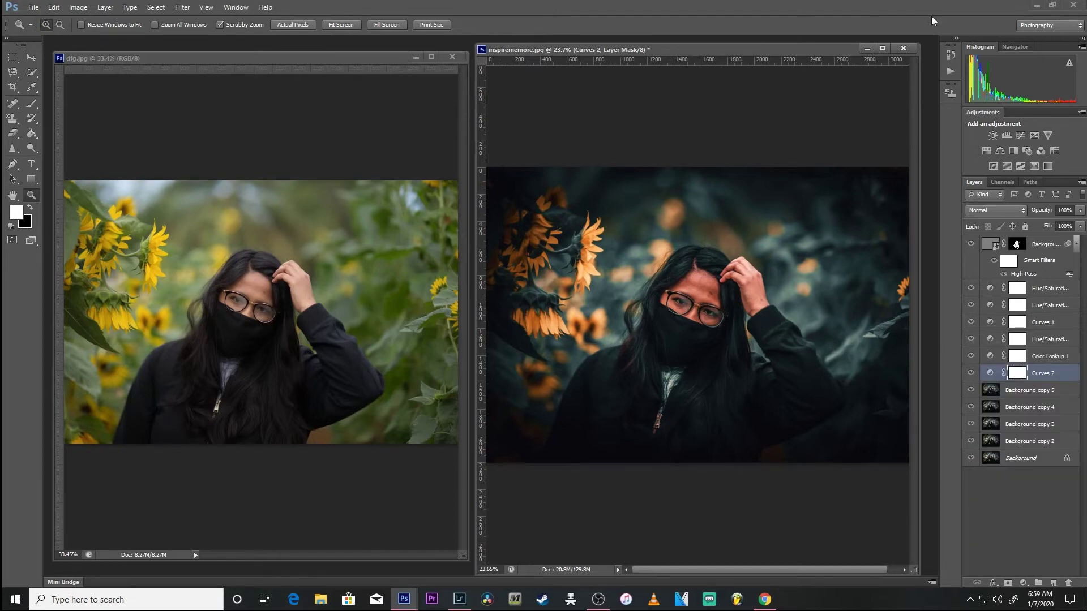
left_click(1016, 390)
left_click(1054, 151)
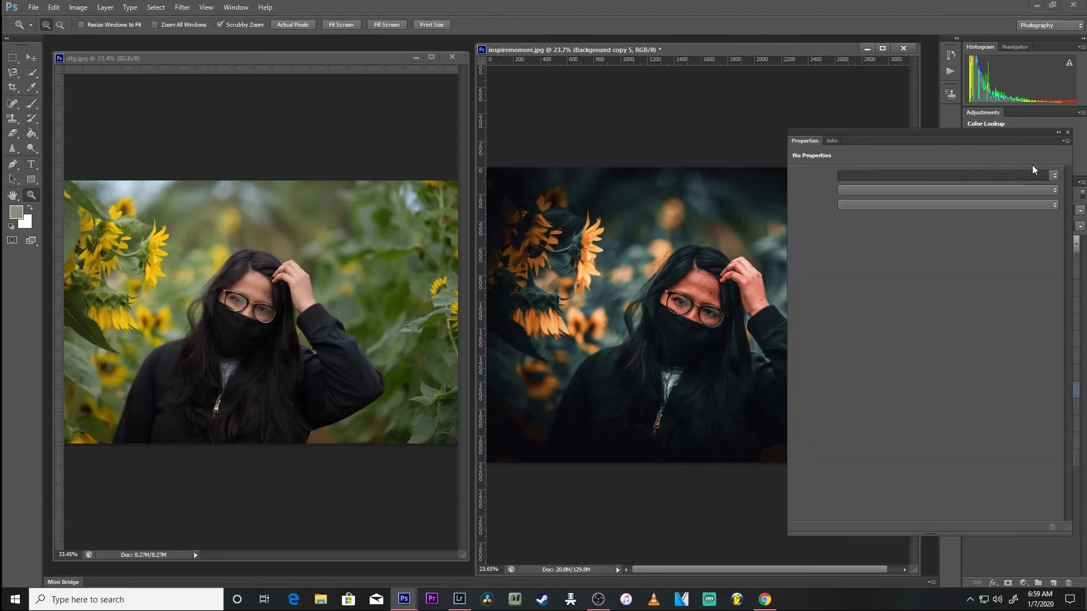
left_click(901, 173)
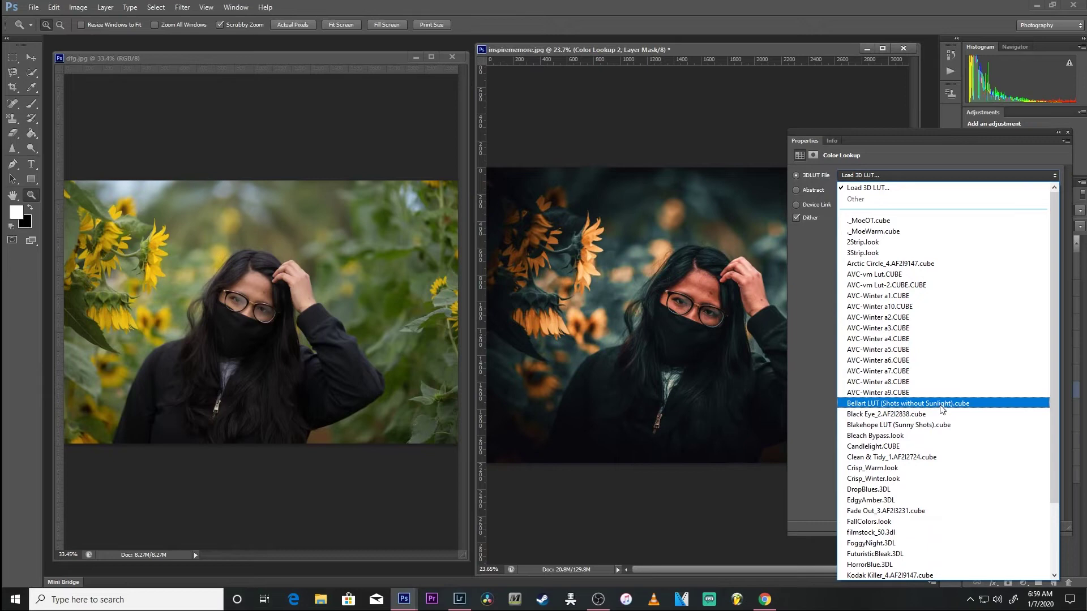
left_click(940, 426)
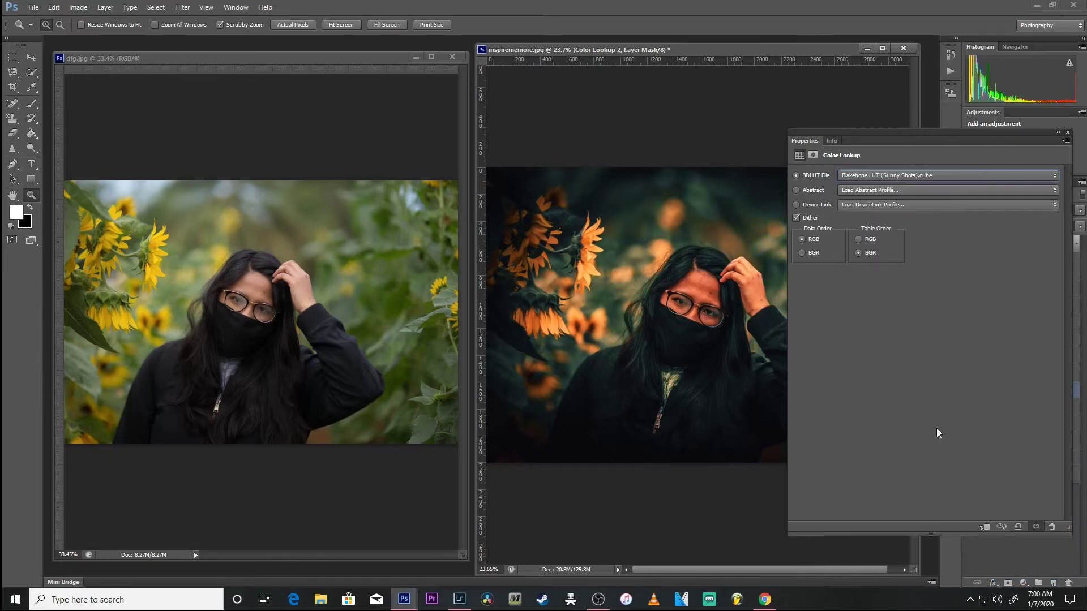
left_click(1067, 132)
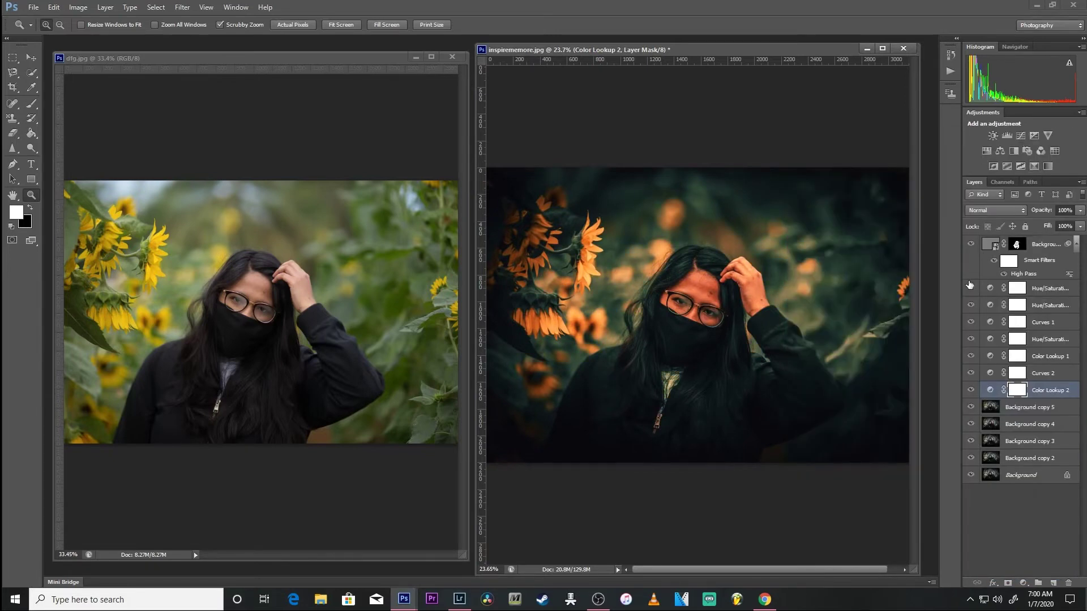
Reduce the Color Lookup 2 layer's fill to 26% and toggle its visibility to compare the effect
left_click(1081, 227)
mouse_move(1081, 240)
left_mouse_down()
mouse_move(1025, 241)
mouse_move(1084, 241)
left_mouse_up()
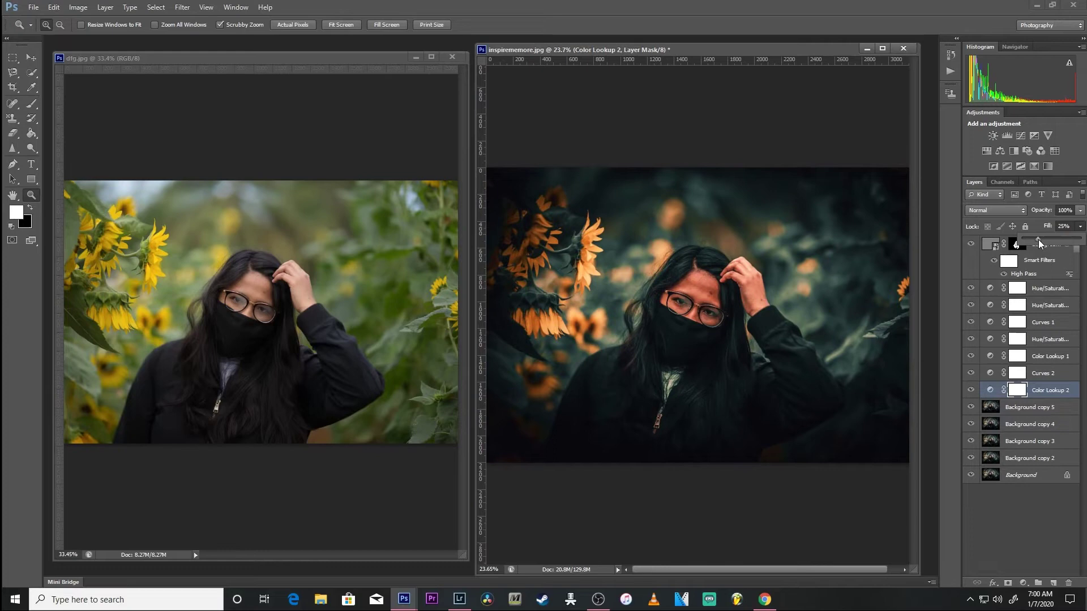
left_click(970, 390)
left_click(971, 392)
left_click(972, 392)
left_click(972, 392)
left_click(971, 390)
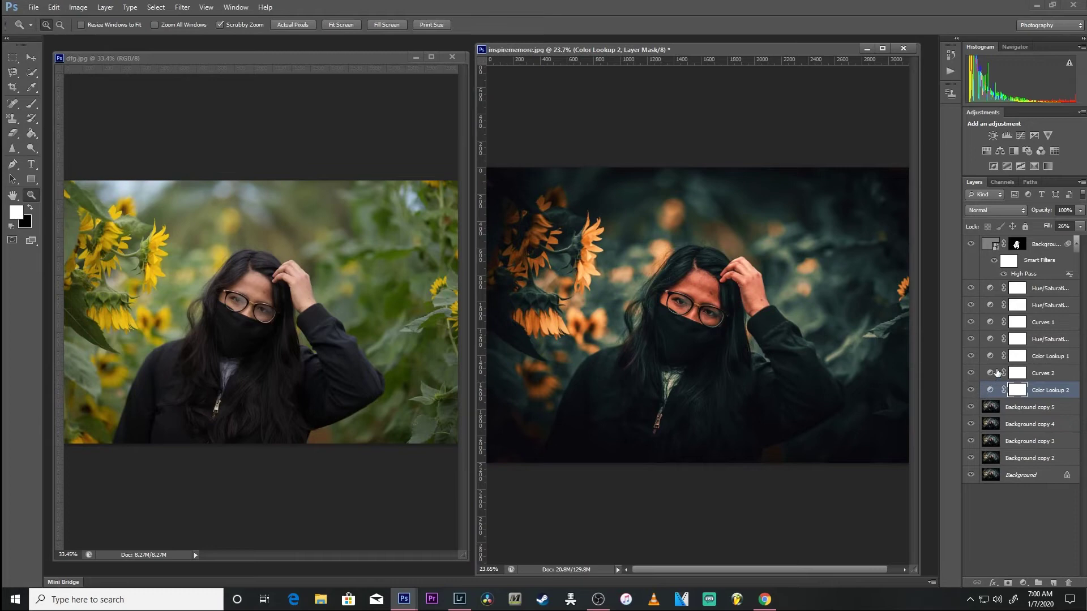
Add a Hue/Saturation adjustment above Background copy 5 and lower the cyans' saturation to -28 by sampling the background foliage
left_click(1006, 412)
left_click(1029, 584)
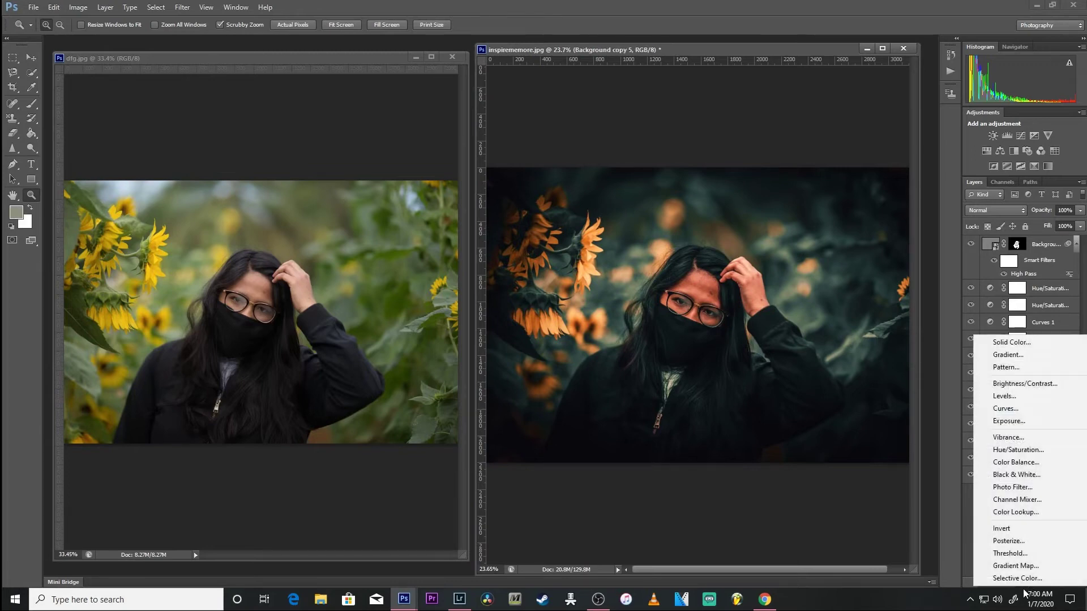
left_click(1017, 447)
left_click(796, 189)
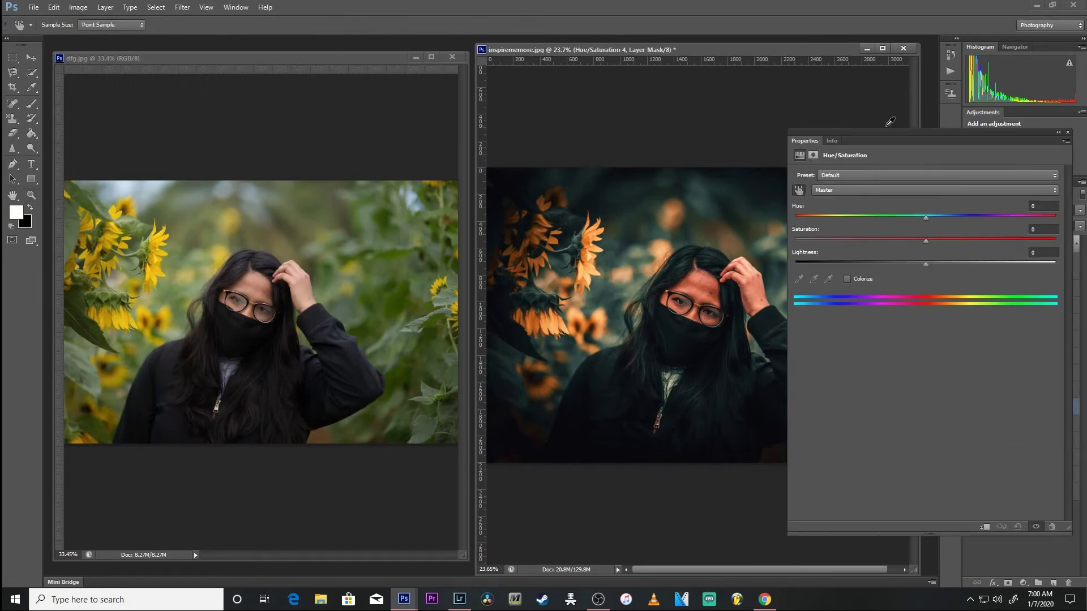
left_click_drag(885, 132, 1001, 291)
left_click_drag(886, 329, 866, 334)
left_click_drag(966, 291, 330, 194)
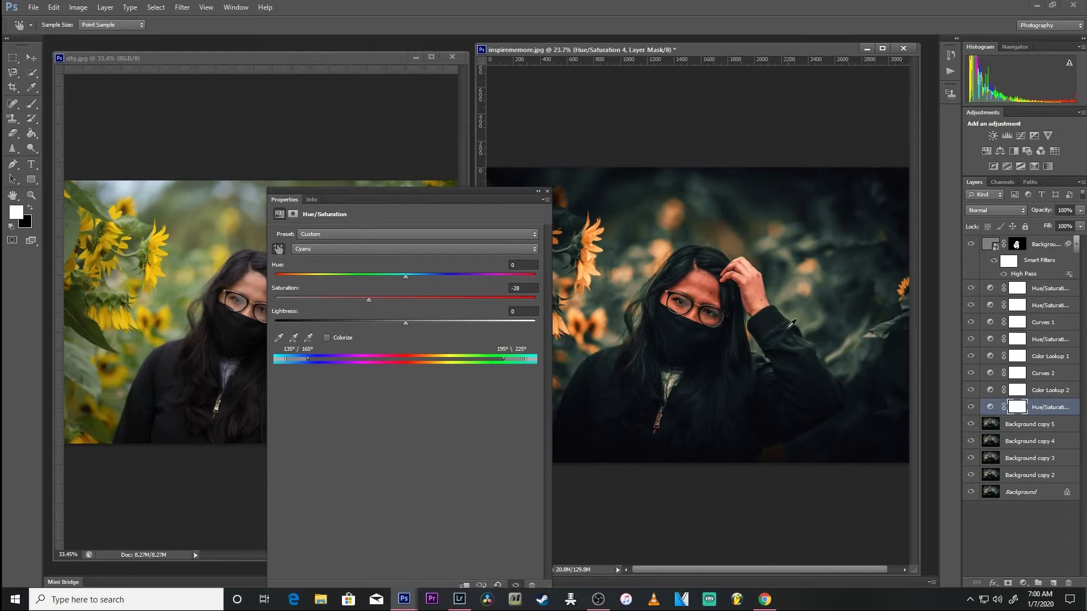
Fine-tune the hue and saturation of the background's cyan tones in the new Hue/Saturation adjustment
mouse_move(881, 340)
left_mouse_down()
mouse_move(832, 345)
mouse_move(877, 346)
left_mouse_up()
left_click_drag(377, 275, 443, 278)
left_click_drag(412, 279, 417, 280)
left_click_drag(349, 298, 429, 304)
left_click_drag(411, 307, 413, 308)
left_click(548, 191)
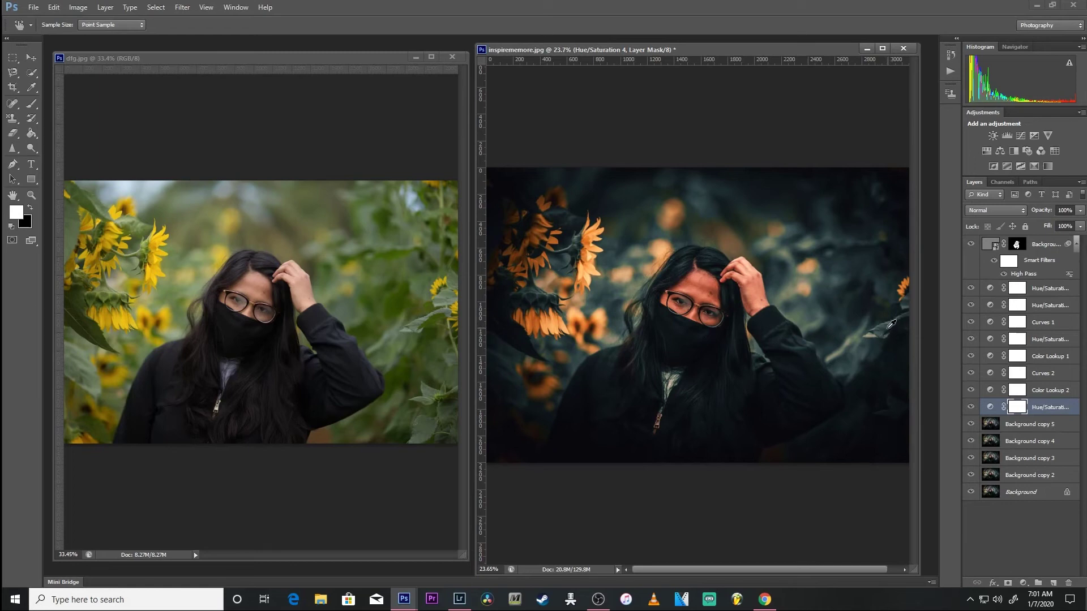
Add another Color Lookup adjustment above Background copy 5 using Bellart LUT (Shots without Sunlight).cube
left_click(1029, 424)
key("z")
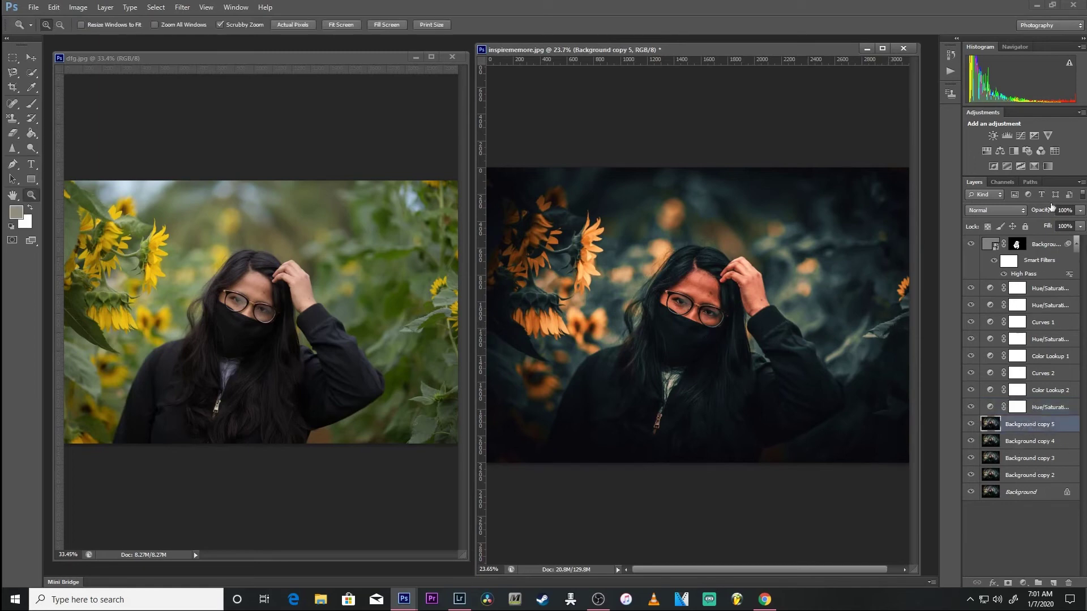
left_click(1054, 151)
left_click(404, 235)
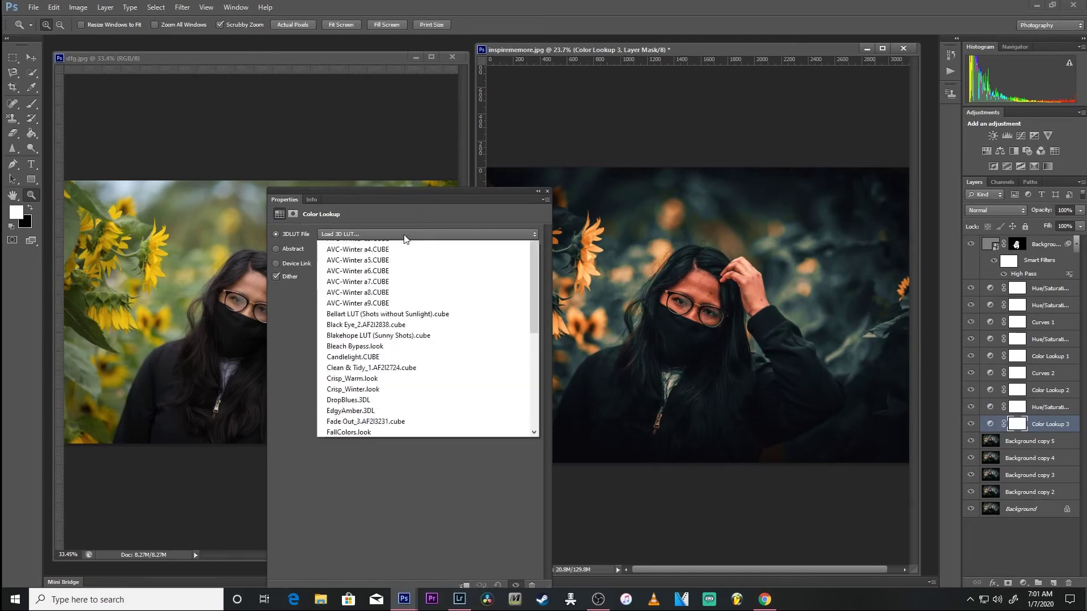
left_click_drag(534, 280, 543, 307)
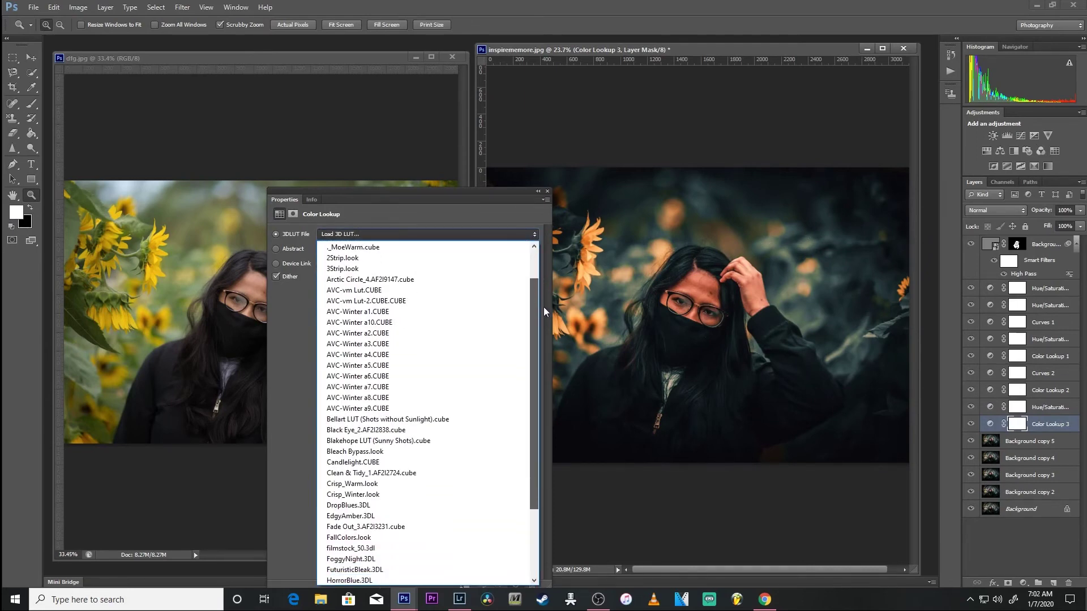
left_click(441, 419)
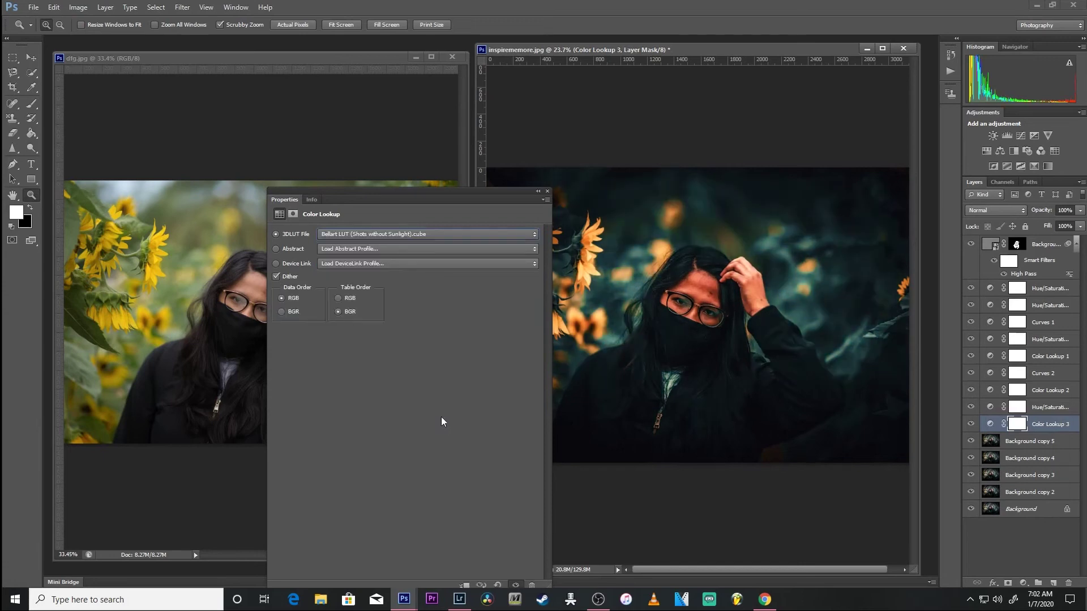
left_click(548, 191)
Lower the Color Lookup 3 layer's opacity to 11% and toggle its visibility to compare the effect
left_click_drag(1080, 211, 1033, 222)
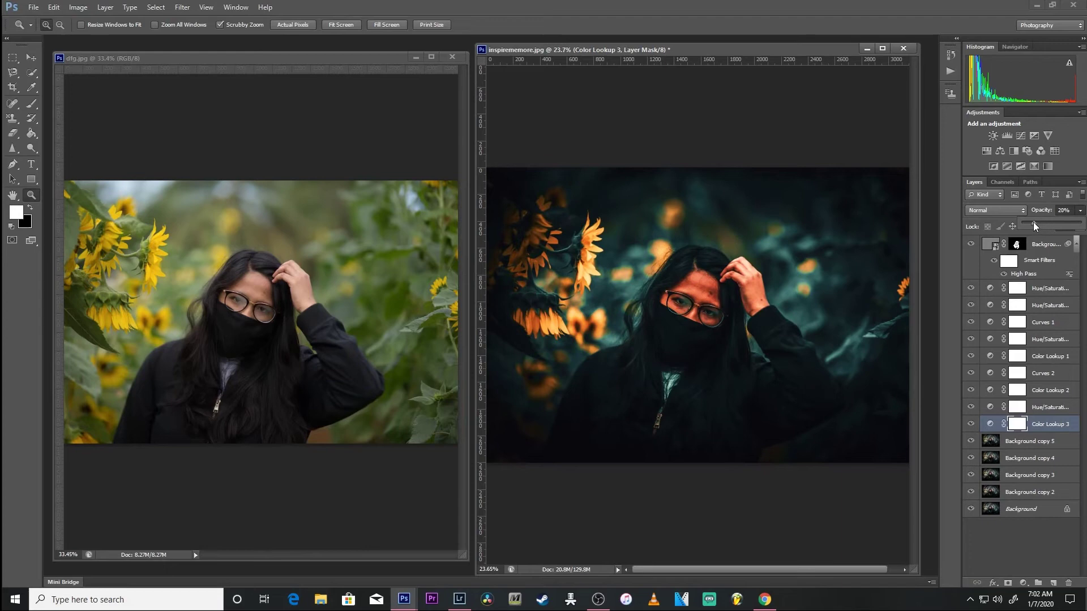
mouse_move(1032, 223)
left_mouse_down()
mouse_move(1016, 224)
mouse_move(1029, 223)
left_mouse_up()
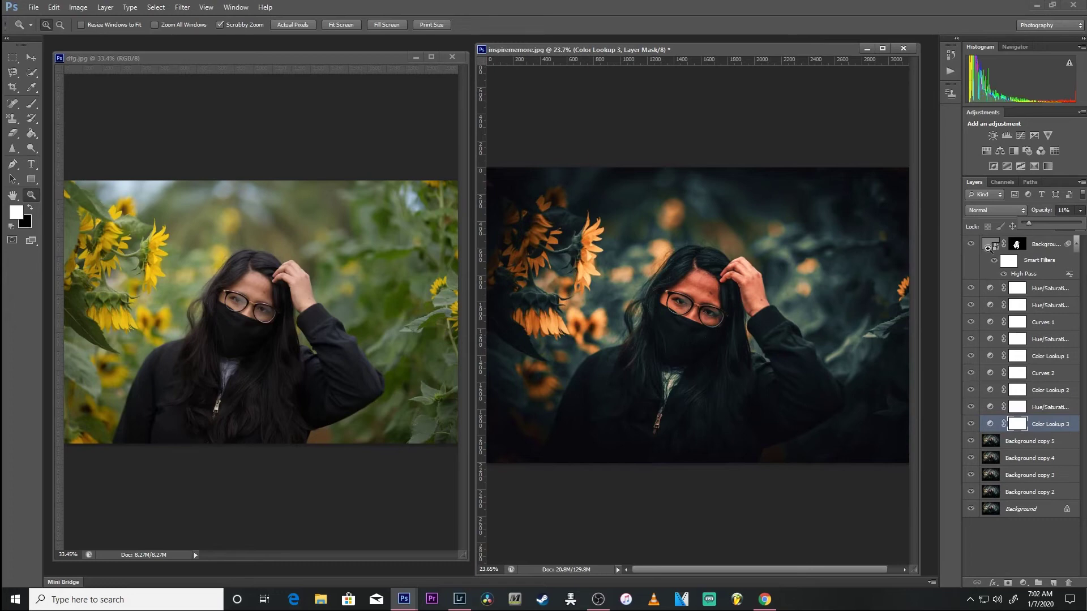
left_click(970, 424)
left_click(970, 426)
left_click(971, 426)
left_click(970, 426)
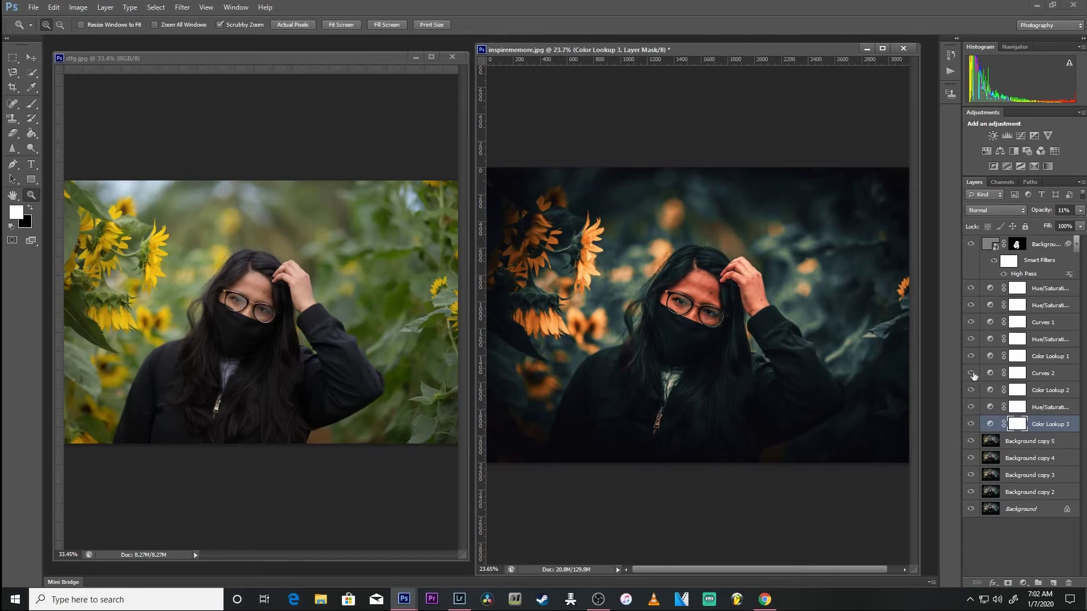
Add a Hue/Saturation adjustment above Background copy 5 with master saturation at -25, and toggle its visibility to compare the effect
left_click(1012, 439)
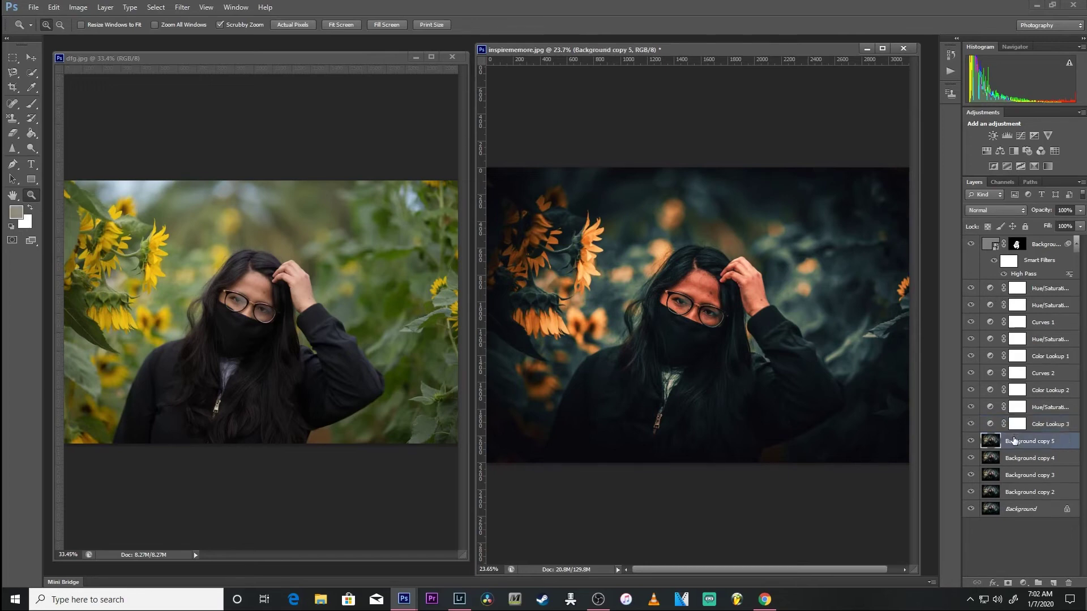
left_click(1023, 582)
left_click(1028, 447)
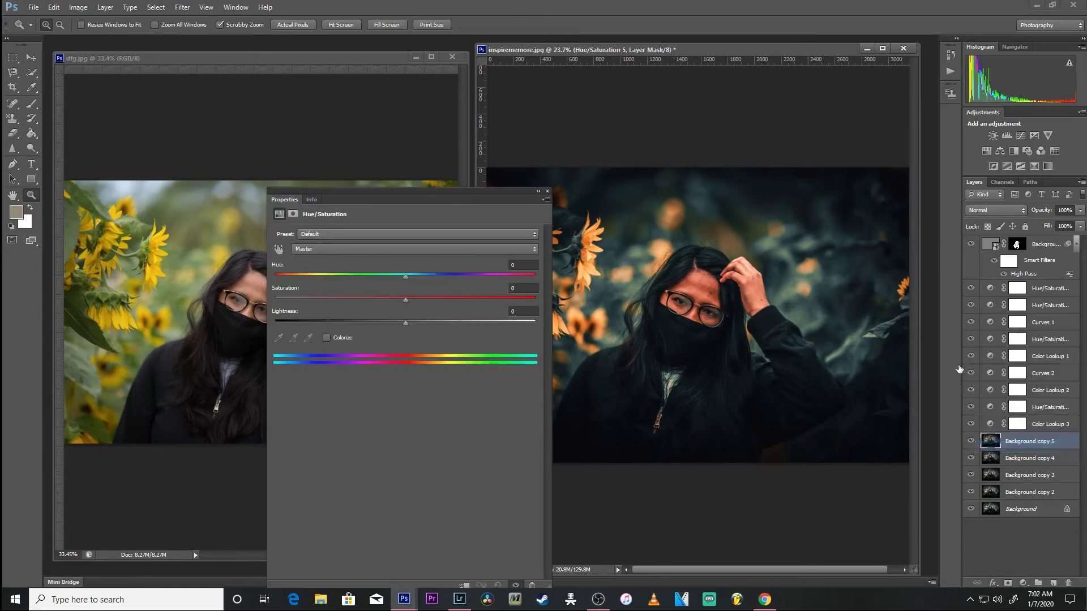
left_click_drag(405, 301, 403, 302)
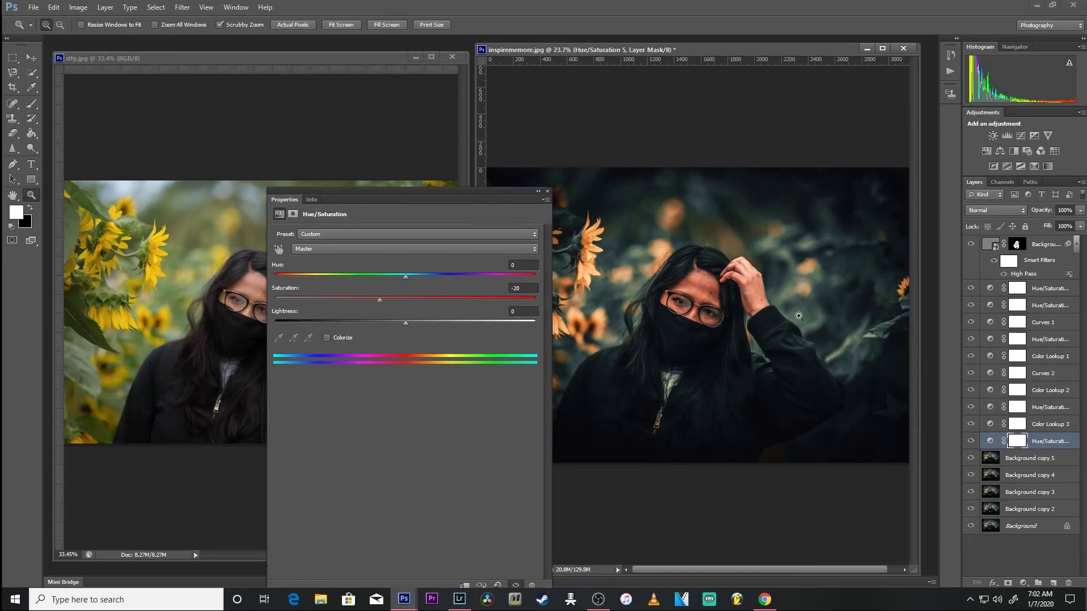
left_click(971, 441)
left_click(971, 442)
left_click(970, 441)
left_click(971, 441)
left_click_drag(440, 202, 865, 413)
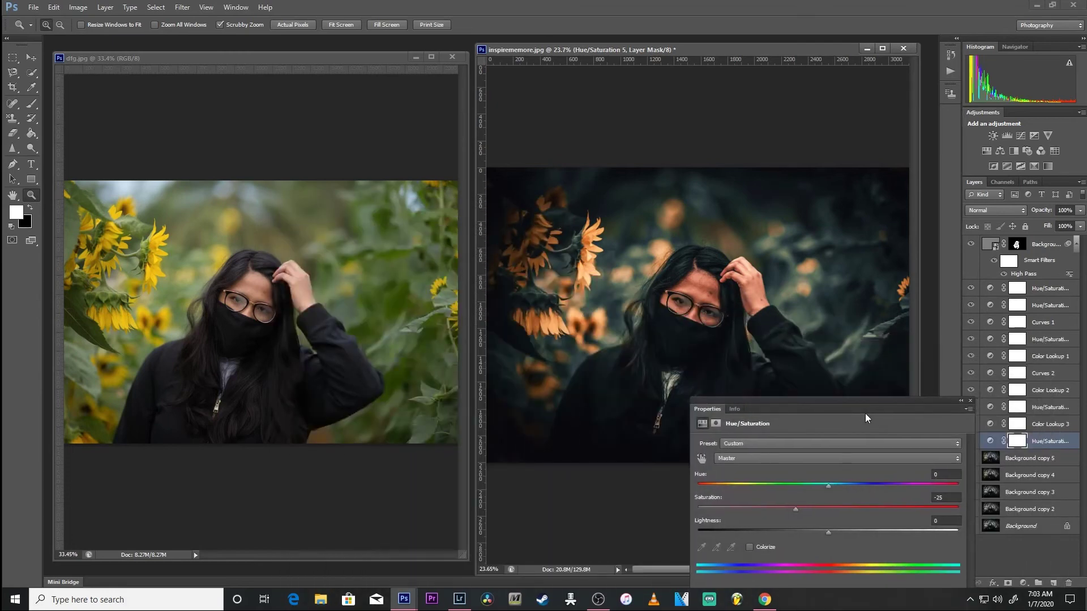
left_click(971, 401)
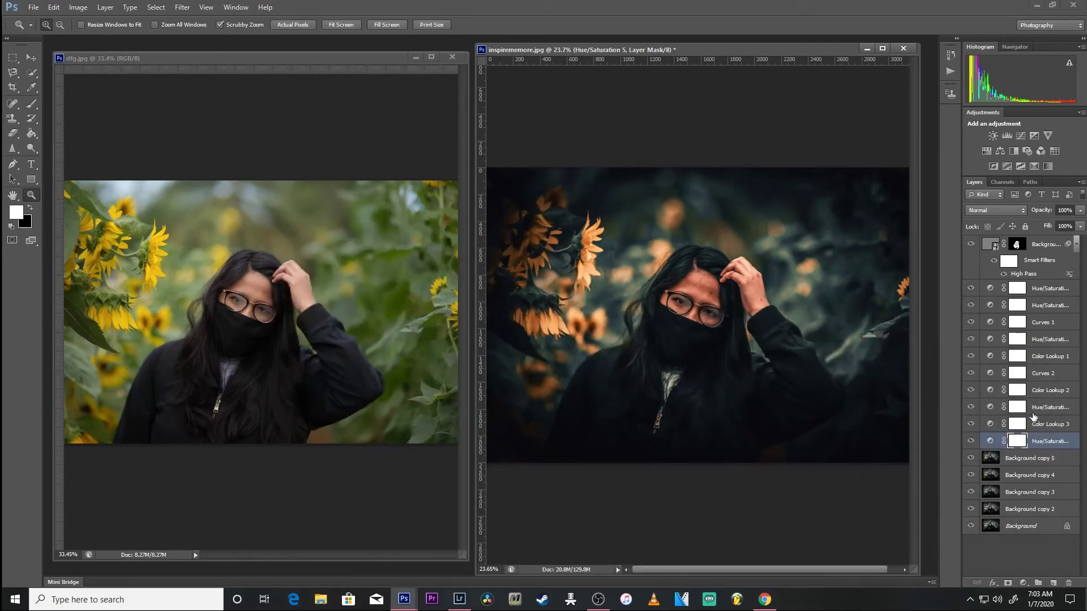
Lift the black point of the Curves 2 adjustment's RGB curve to an output of 36
double_click(989, 373)
left_click_drag(865, 406, 945, 239)
left_click_drag(847, 438, 840, 432)
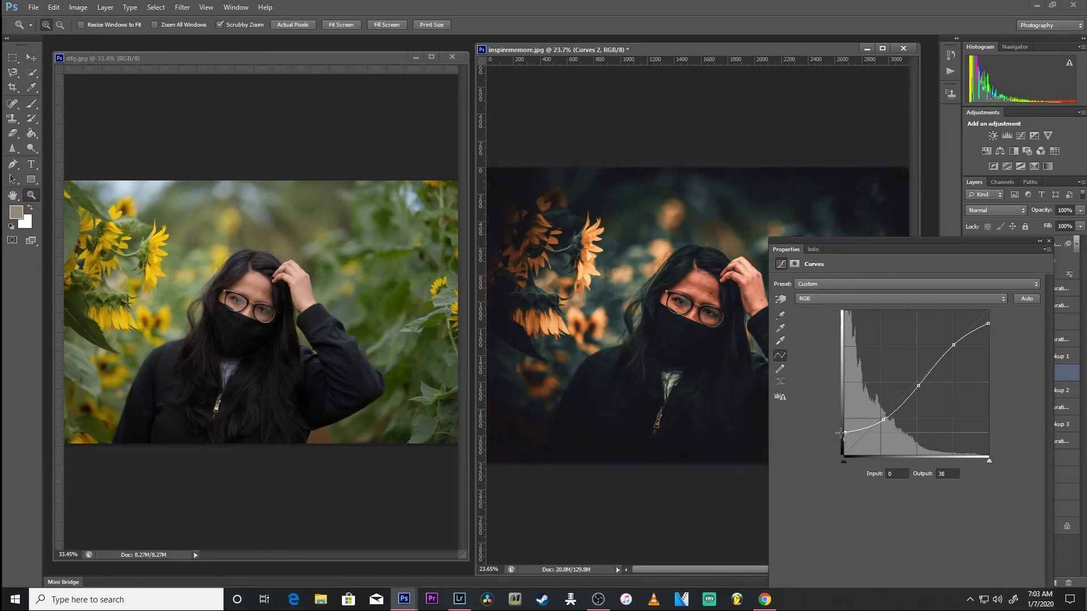
left_click_drag(839, 433, 841, 433)
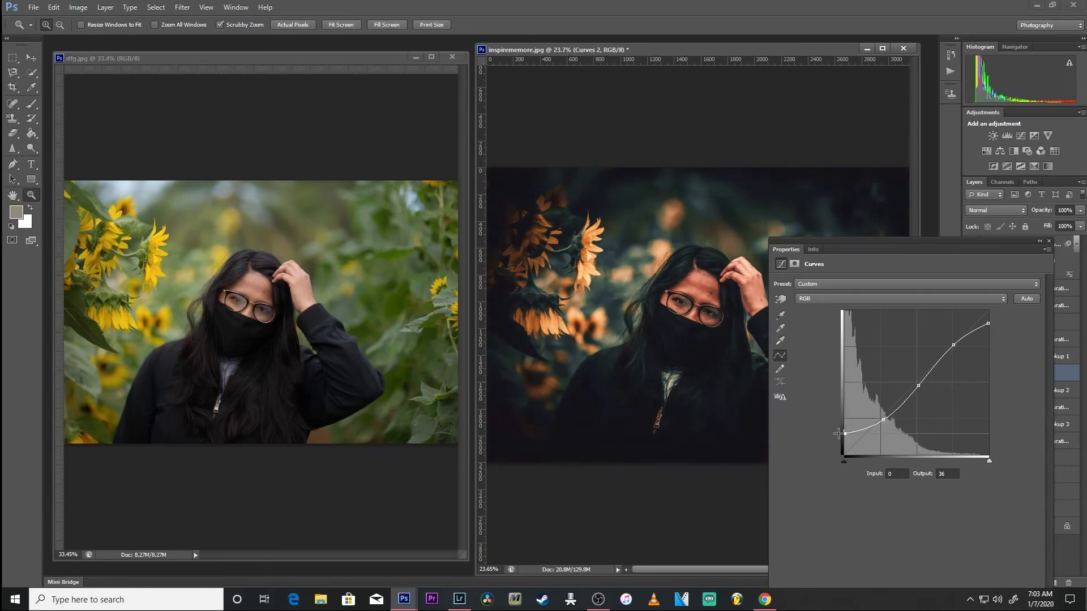
left_click(1047, 241)
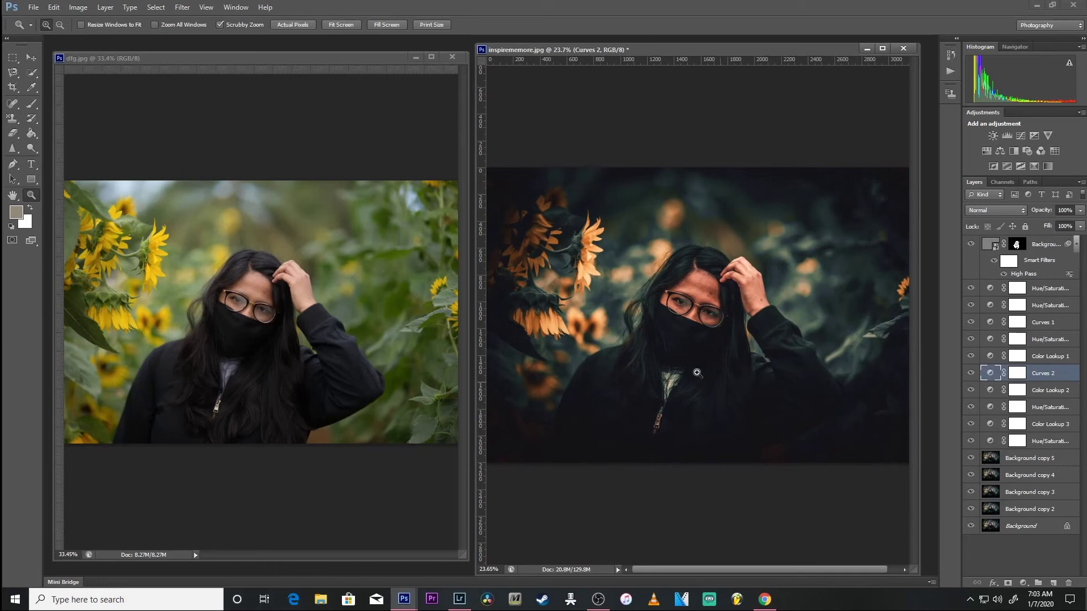
Dock both floating image windows as tabs and fit the graded portrait on screen
left_click_drag(404, 56, 382, 39)
left_click_drag(517, 52, 487, 45)
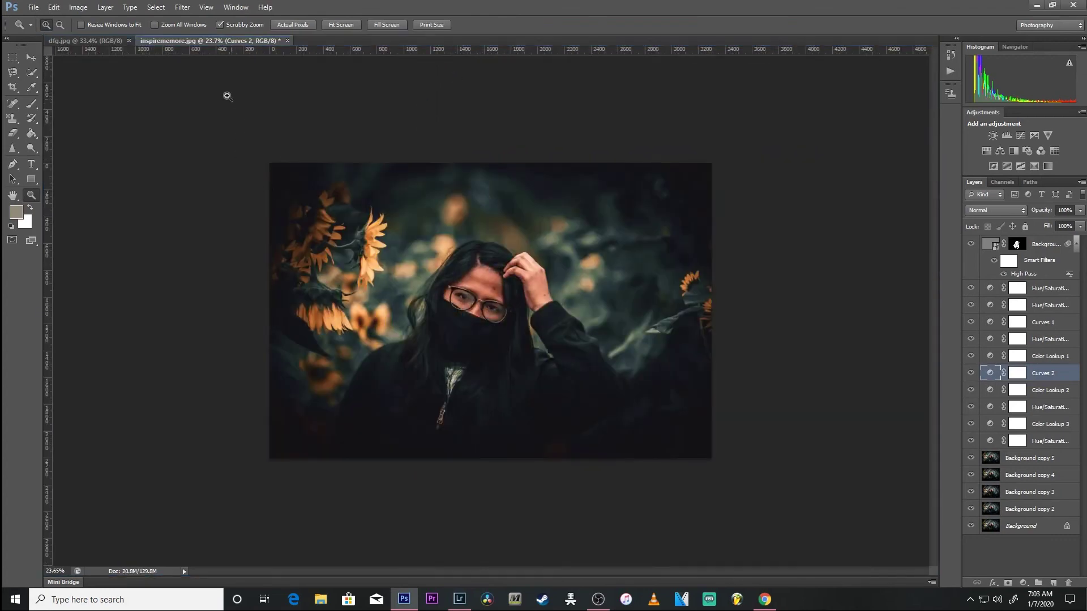
right_click(563, 331)
left_click(591, 336)
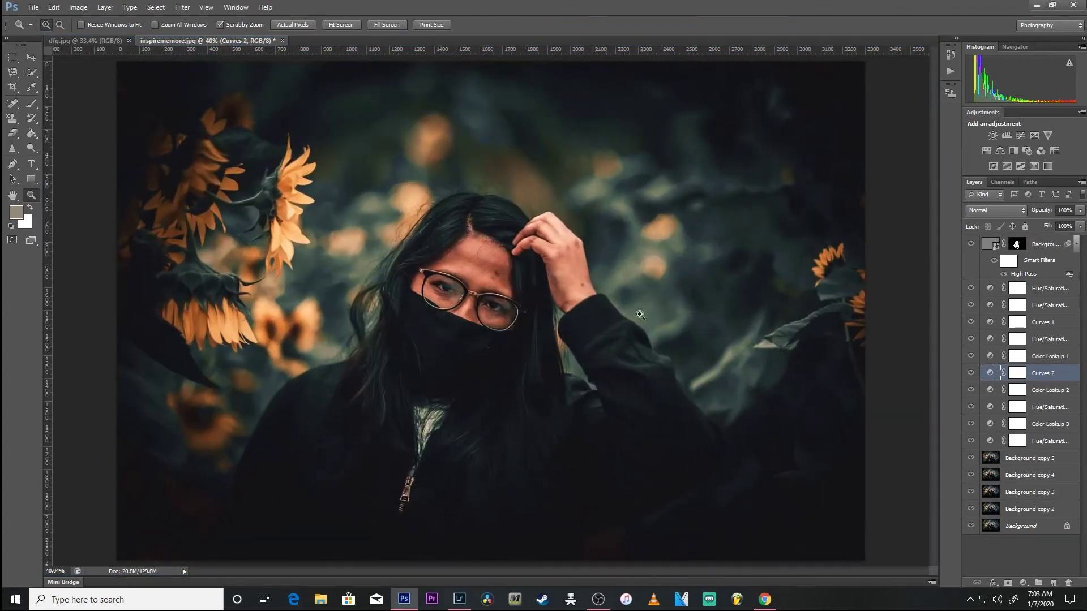
Examine the face and glasses in the graded portrait up close
left_click_drag(474, 259, 474, 319)
right_click(472, 268)
left_click(499, 274)
left_click_drag(499, 277, 479, 322)
right_click(484, 298)
left_click(498, 304)
Save the layered portrait as inspirememore.tif in the Untitled Export folder, with no image compression, interleaved pixel order and RLE layer compression
left_click(54, 7)
mouse_move(39, 10)
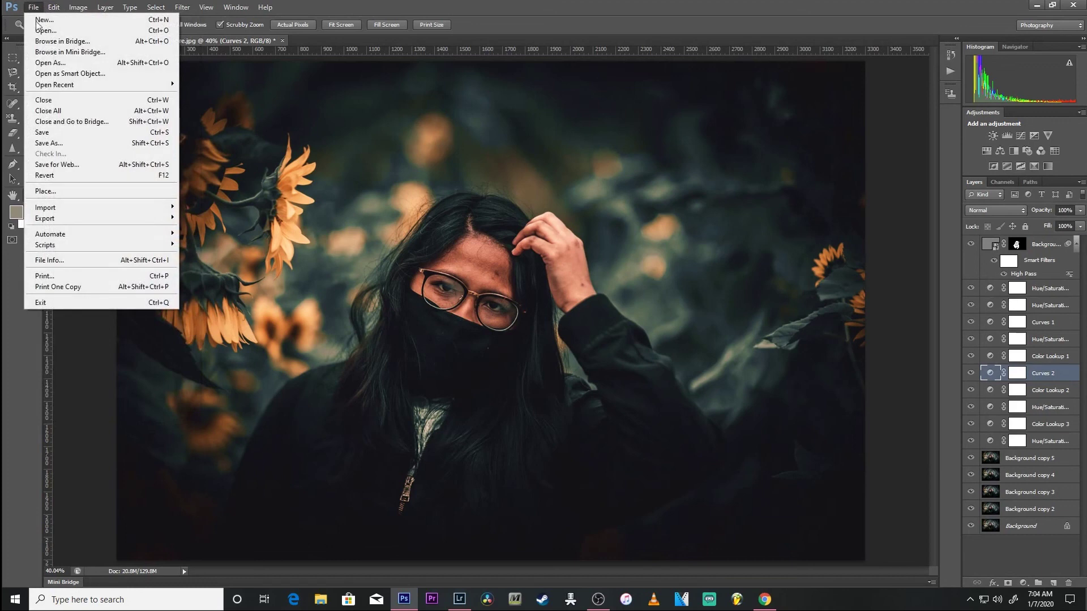
left_click(47, 143)
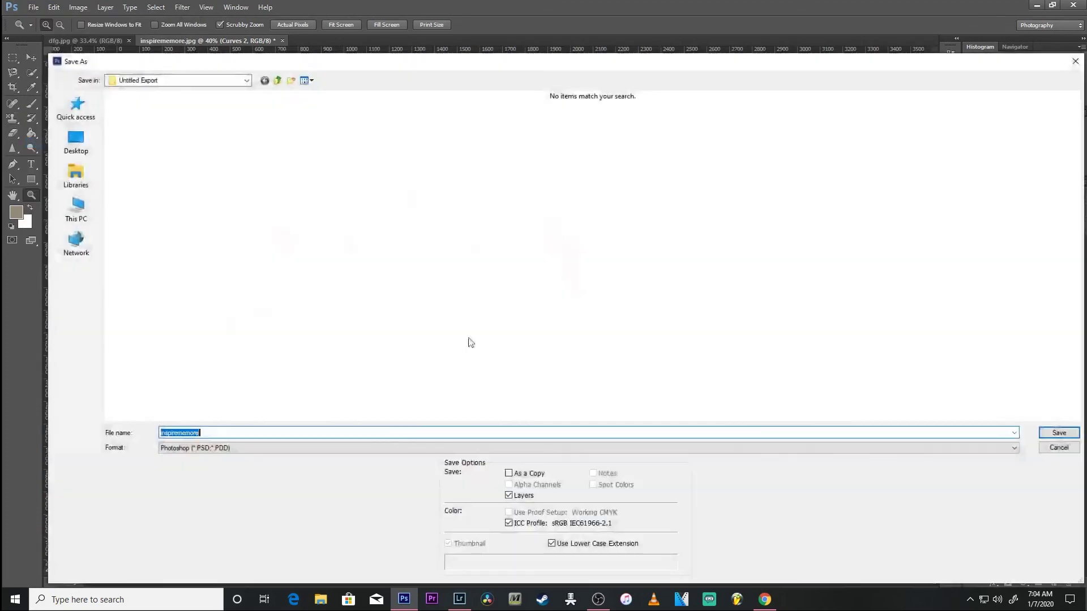
left_click(222, 449)
left_click(329, 511)
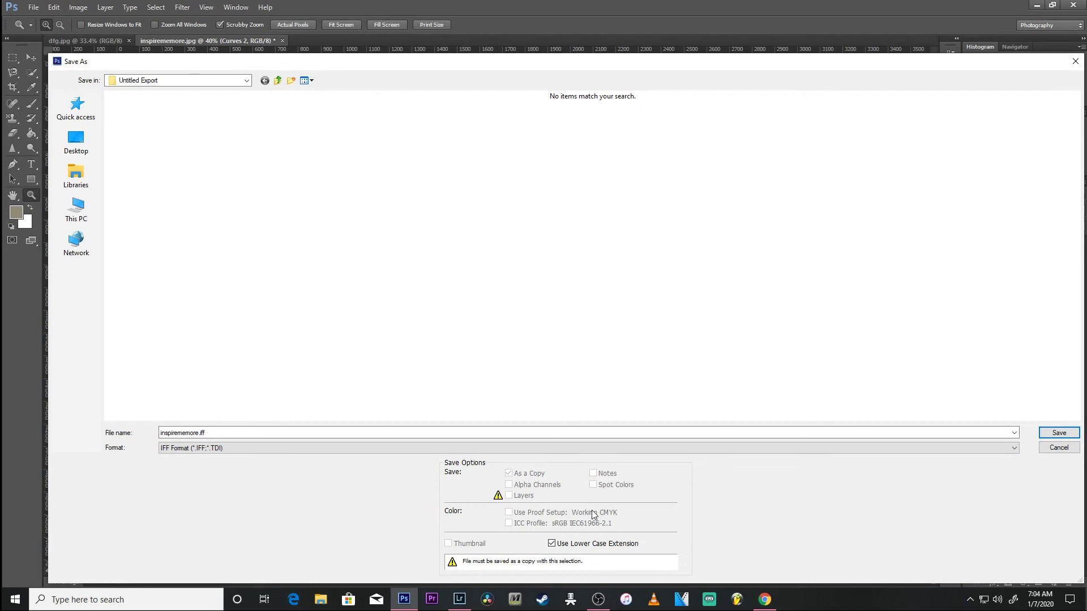
left_click(283, 448)
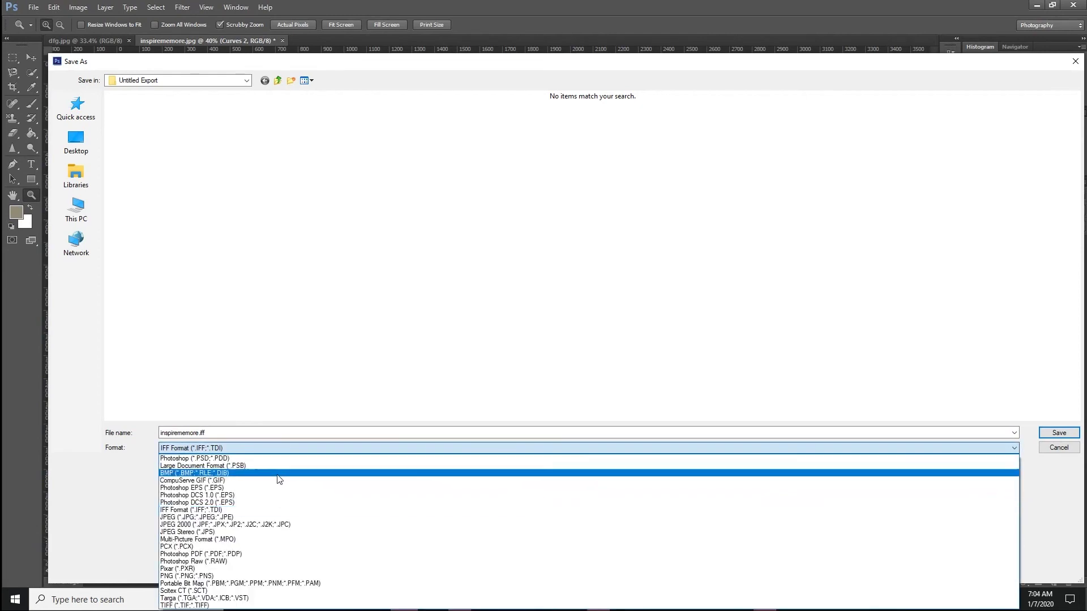
left_click(277, 518)
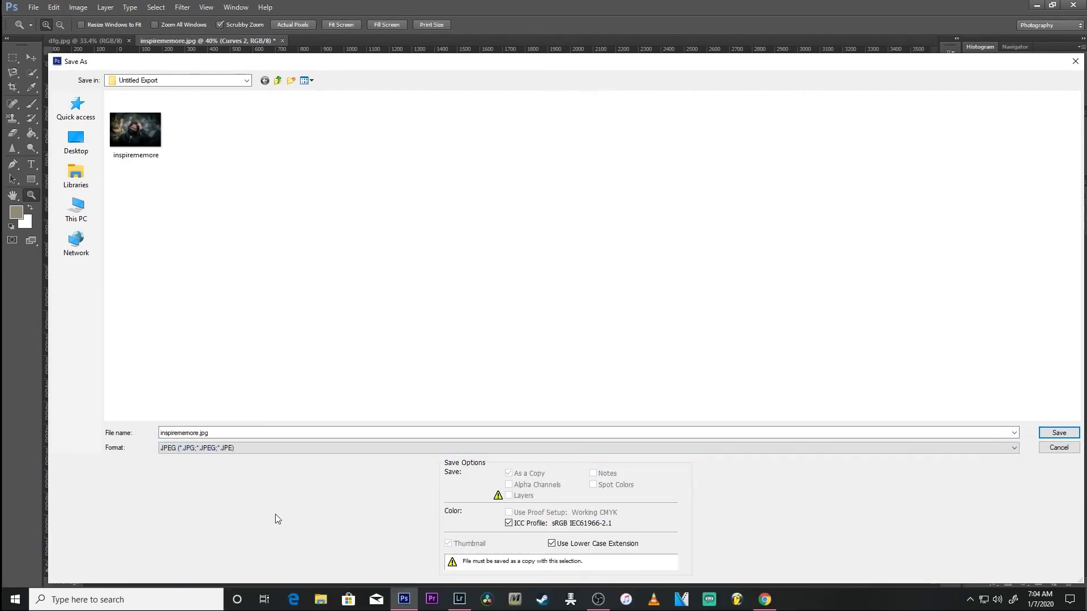
left_click(286, 447)
left_click(286, 605)
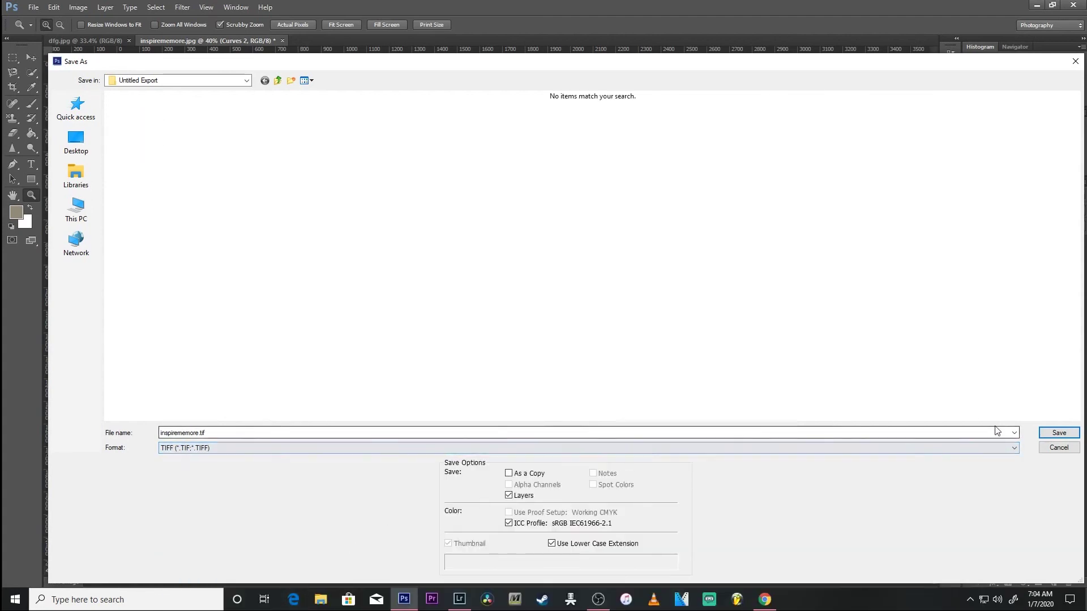
left_click(1047, 434)
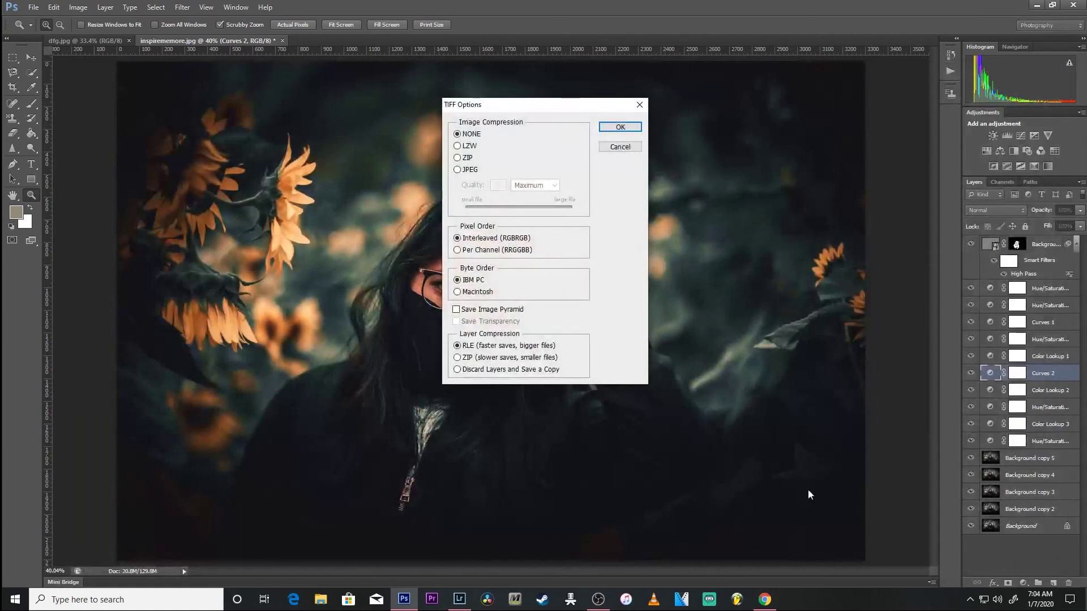
left_click(621, 127)
left_click(519, 227)
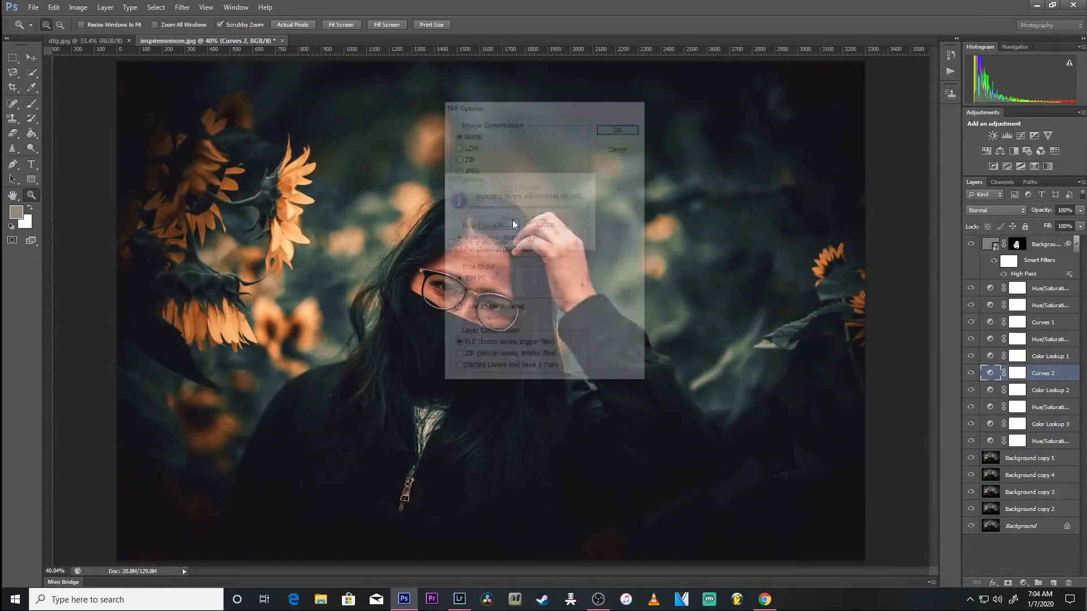
left_click(34, 7)
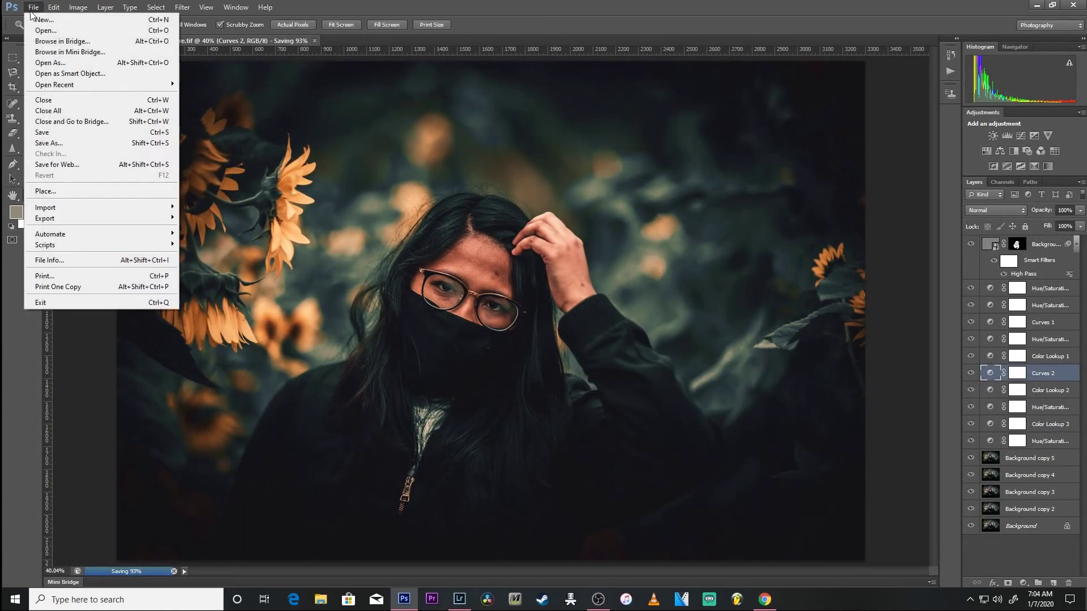
left_click(48, 142)
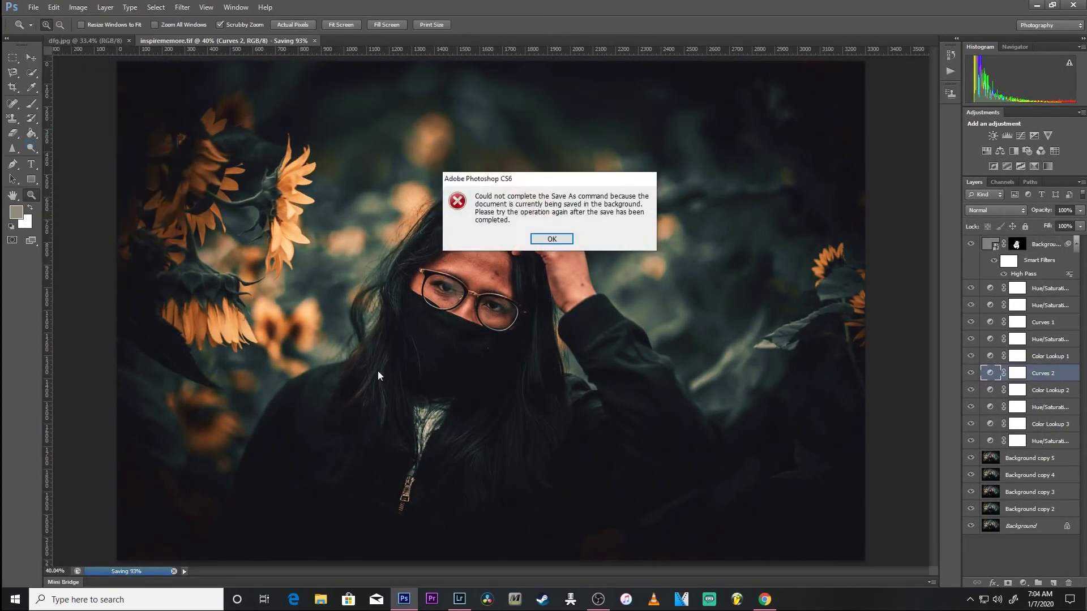
left_click(552, 238)
Save a JPEG copy of the portrait named MCY in the Untitled Export folder, with High quality and progressive format using 3 scans
left_click(34, 6)
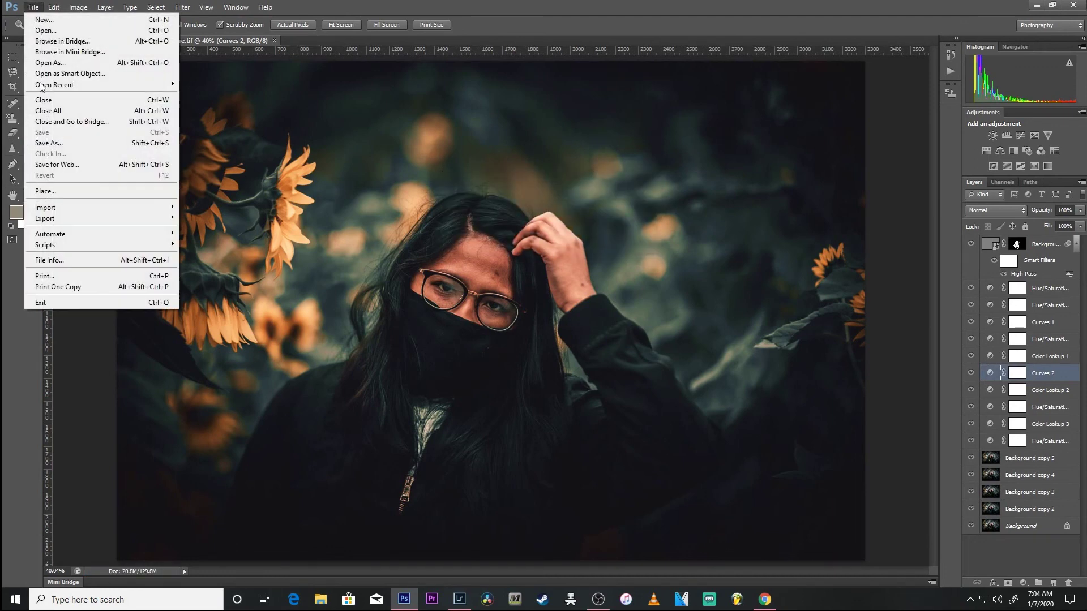
left_click(48, 143)
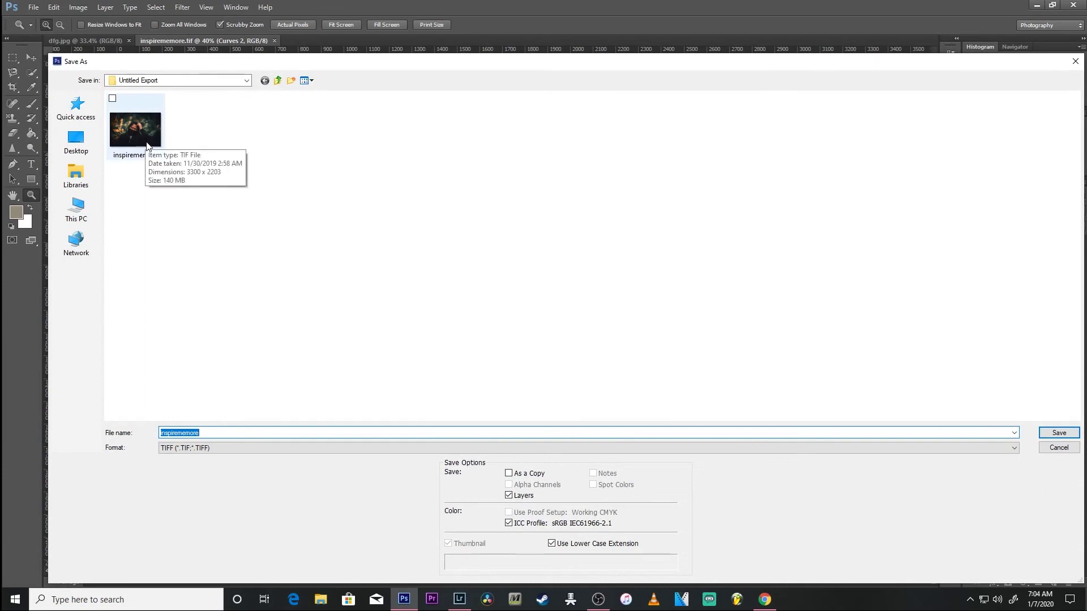
left_click(219, 448)
left_click(264, 517)
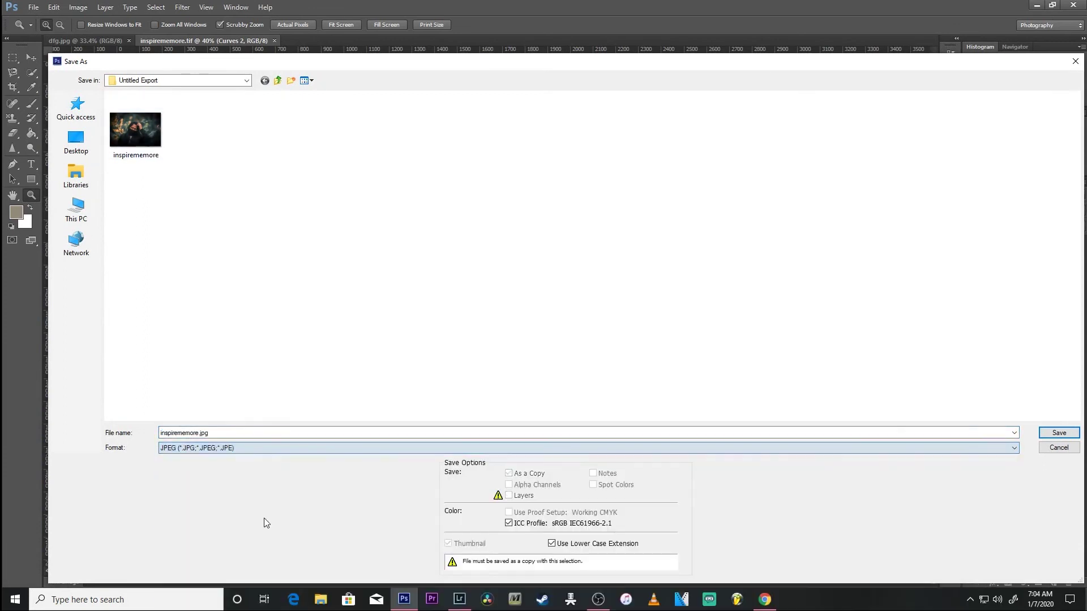
left_click(1053, 435)
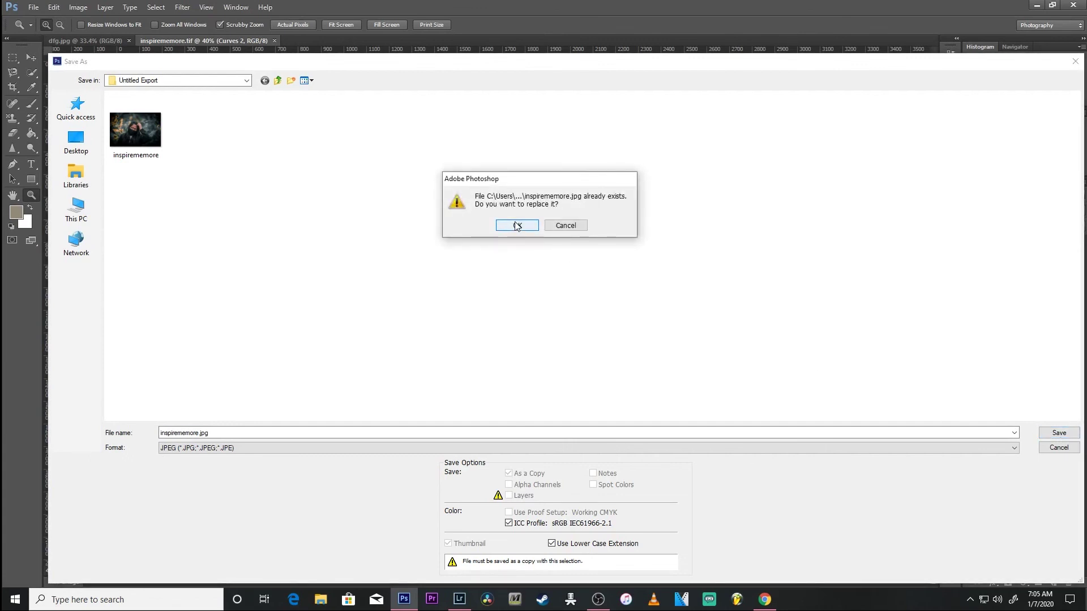
left_click(572, 226)
left_click(218, 432)
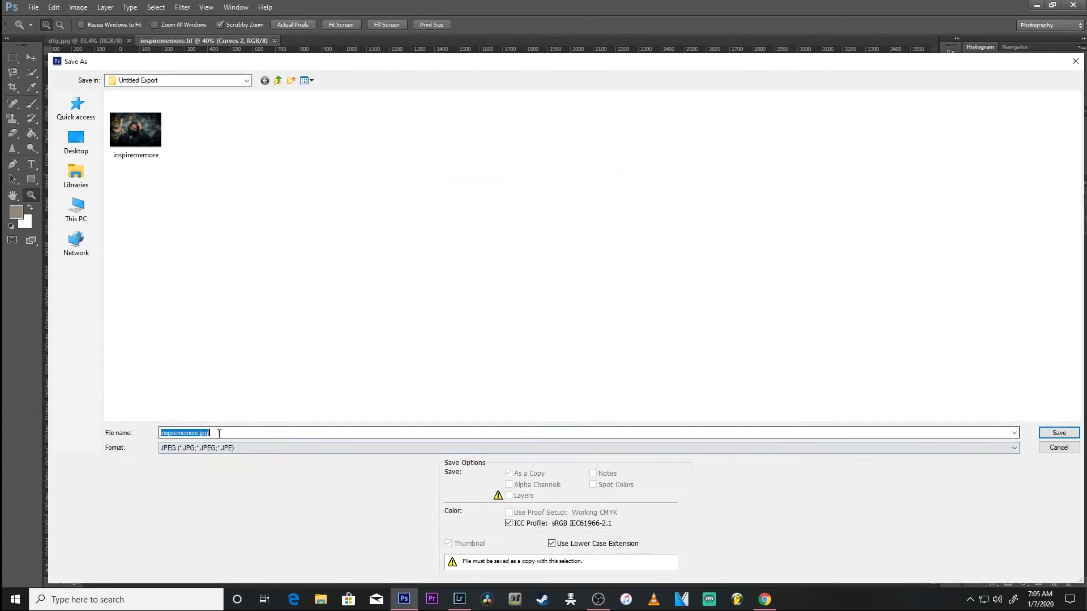
type("MCY")
left_click(1058, 433)
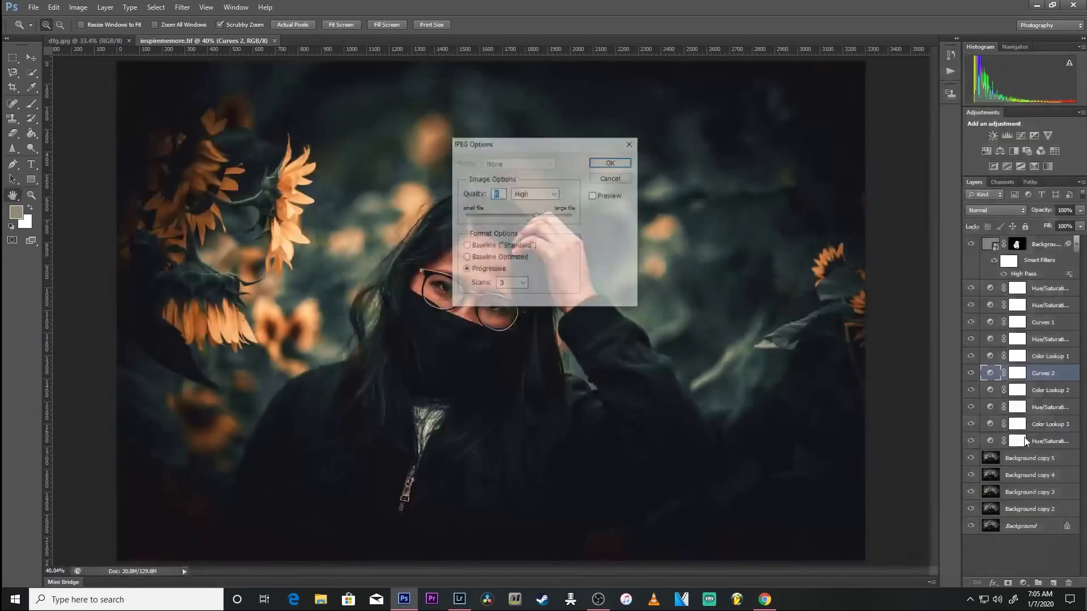
left_click(611, 163)
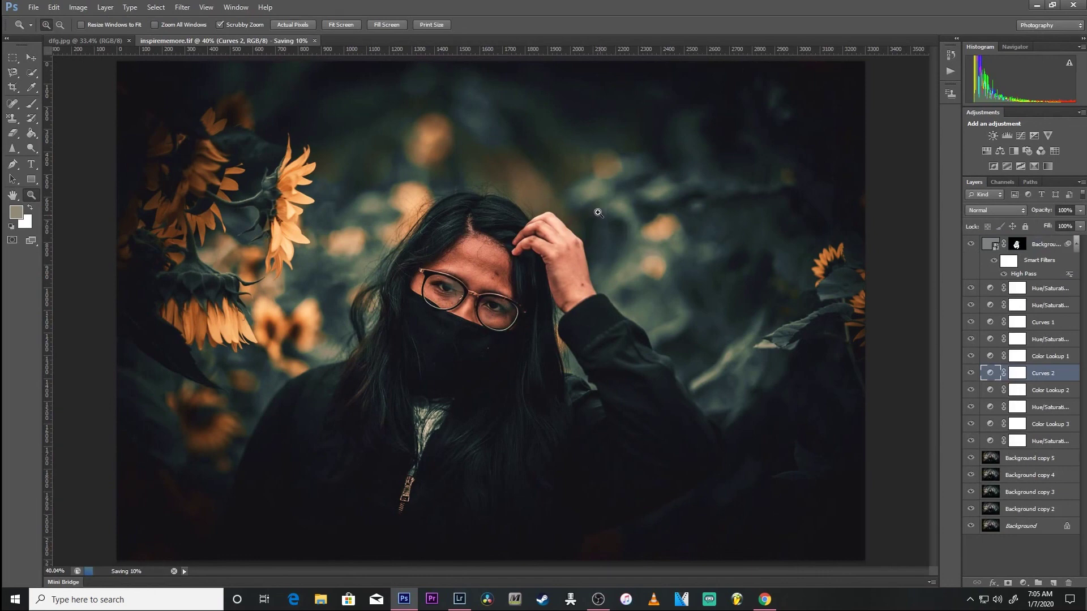